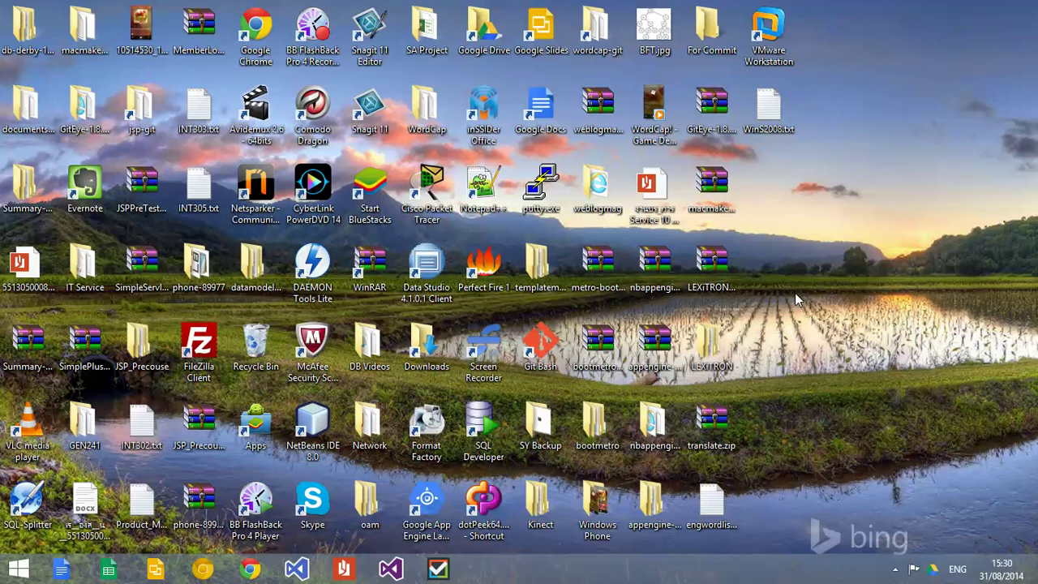
# Step: Open the WinS2008.txt notes file from the desktop in Notepad
pyautogui.doubleClick(775, 128)
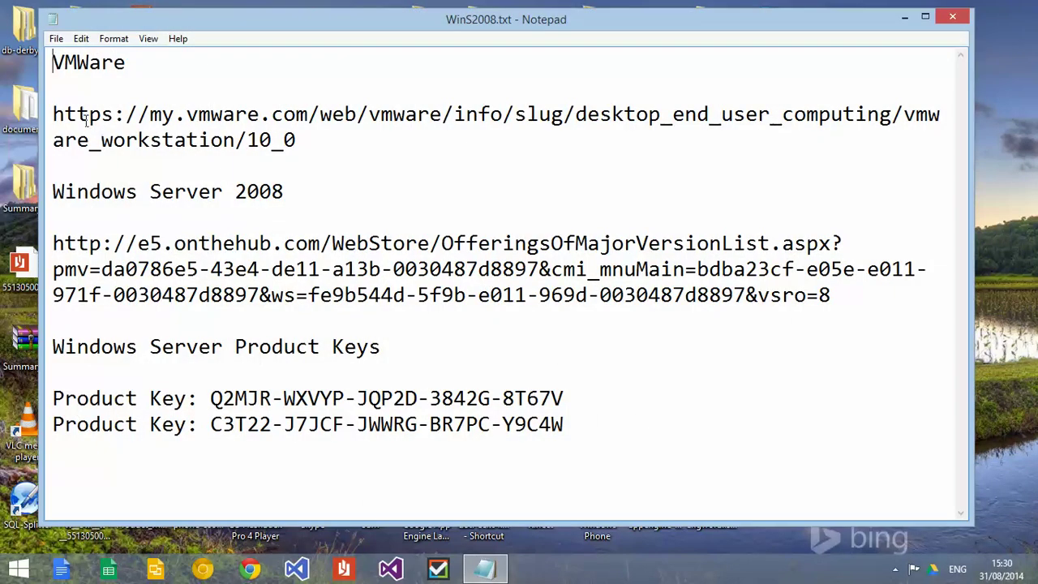
# Step: Review the VMware and Windows Server download links and first product key, then close Notepad
pyautogui.moveTo(77, 114); pyautogui.dragTo(53, 118)
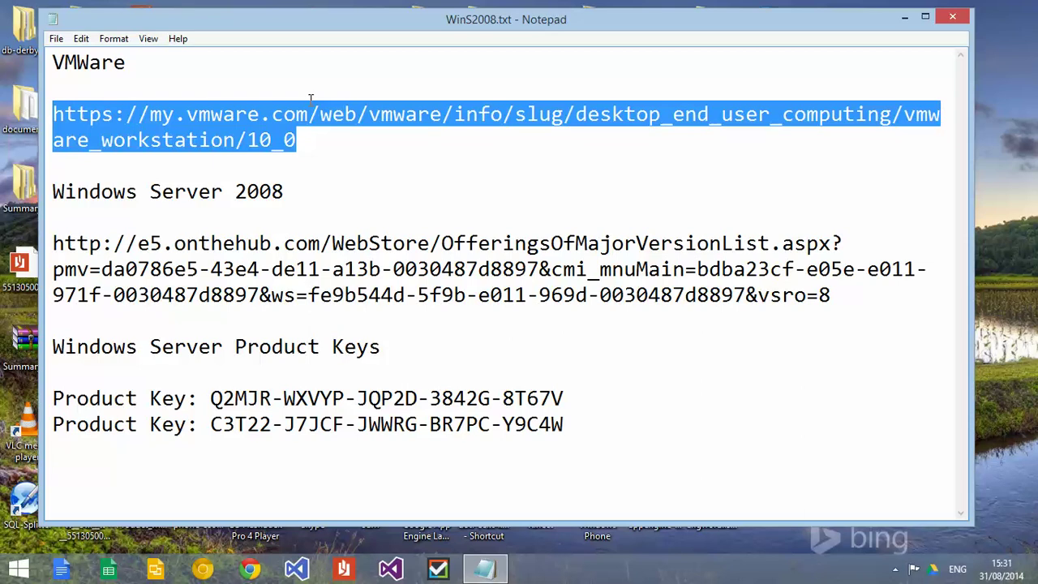
pyautogui.moveTo(45, 234); pyautogui.dragTo(830, 292)
pyautogui.click(50, 247)
pyautogui.click(736, 212)
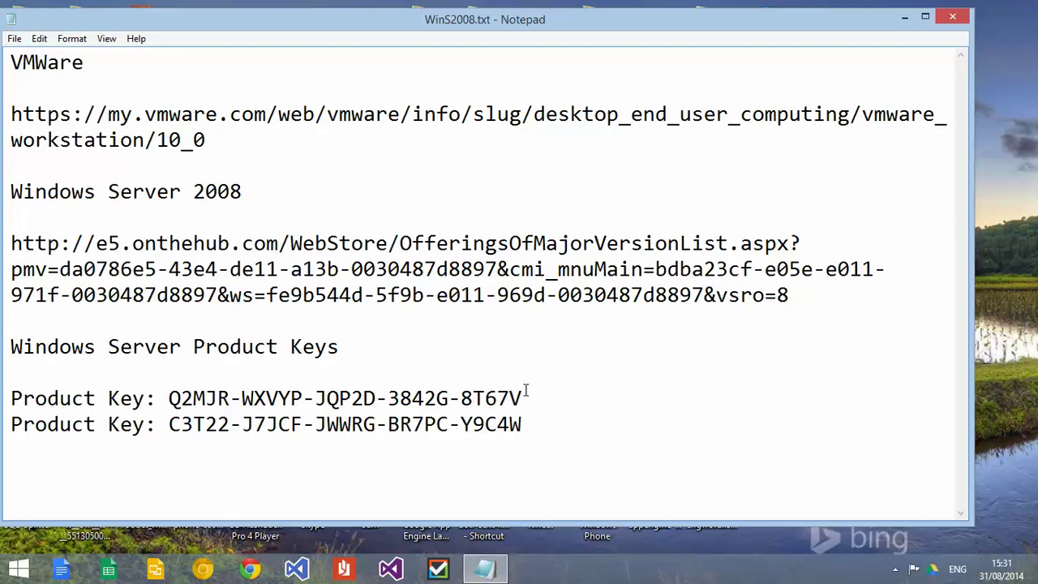
pyautogui.moveTo(528, 396); pyautogui.dragTo(165, 398)
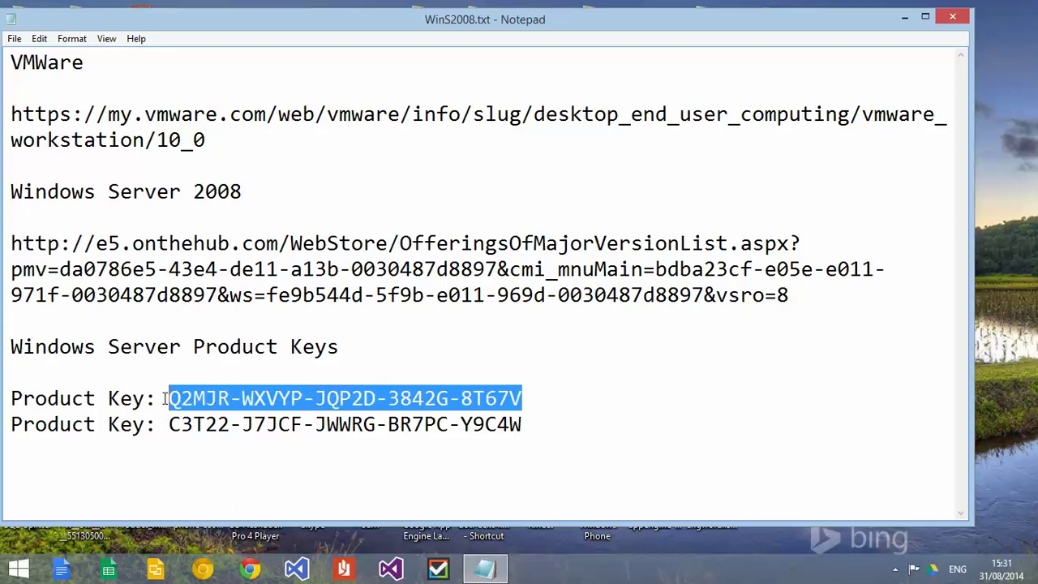
pyautogui.moveTo(23, 243)
pyautogui.mouseDown()
pyautogui.moveTo(180, 269)
pyautogui.moveTo(366, 268)
pyautogui.moveTo(622, 294)
pyautogui.moveTo(798, 288)
pyautogui.moveTo(447, 245)
pyautogui.moveTo(11, 249)
pyautogui.mouseUp()
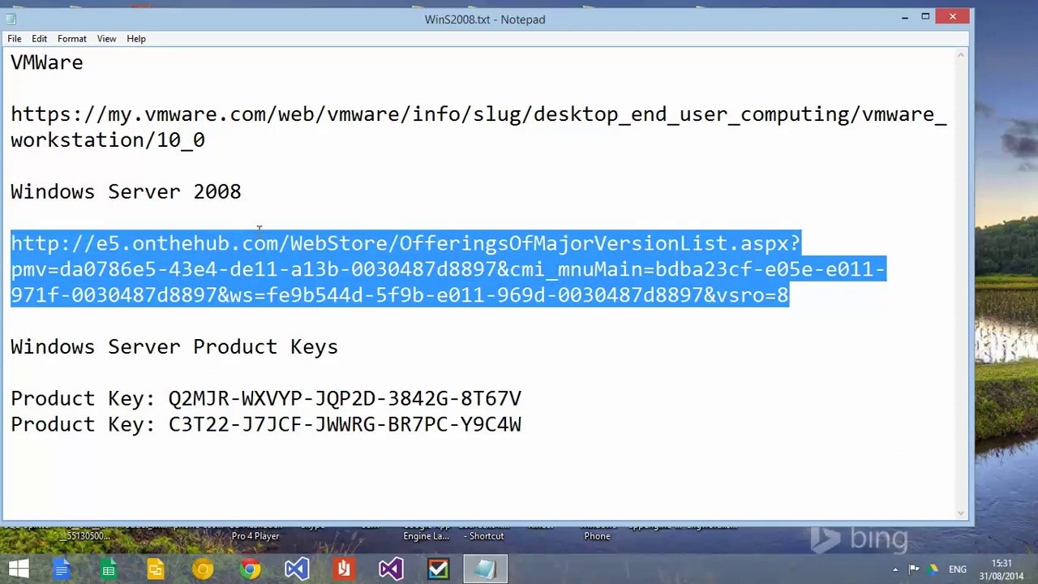
pyautogui.click(453, 192)
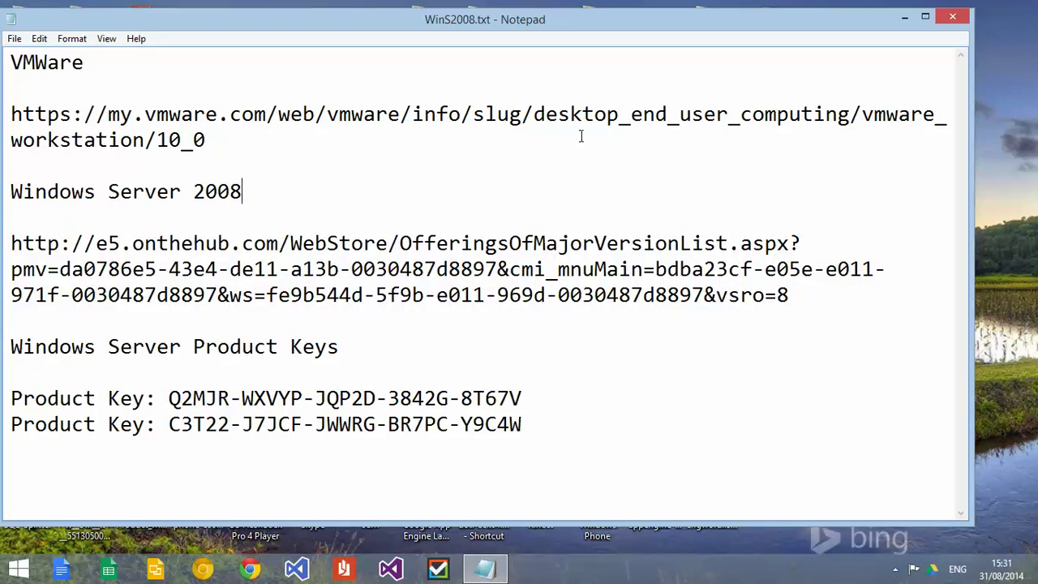
pyautogui.click(953, 18)
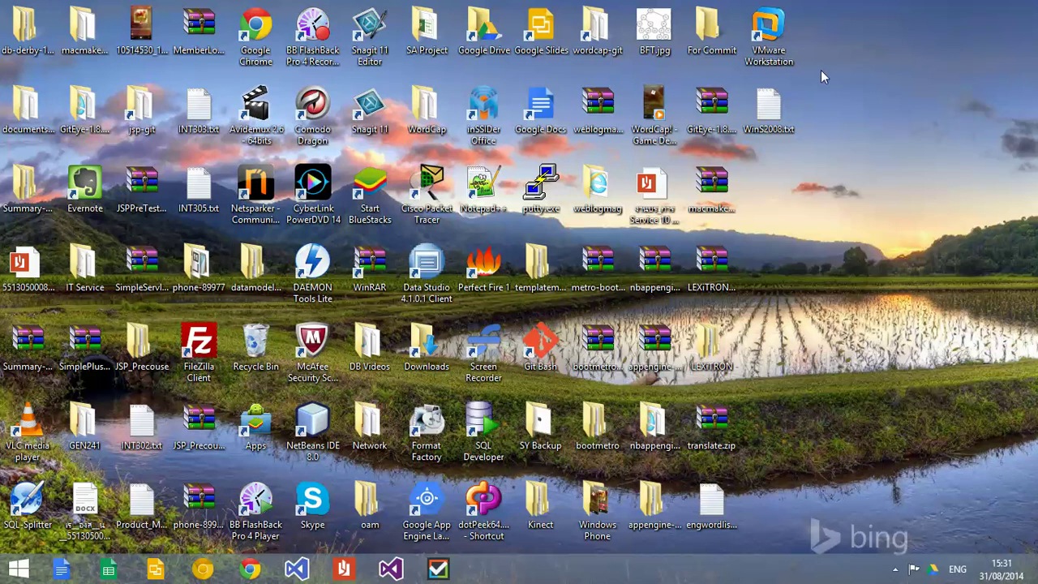
# Step: Launch VMware Workstation, reposition its window, and start creating a new virtual machine
pyautogui.click(767, 49)
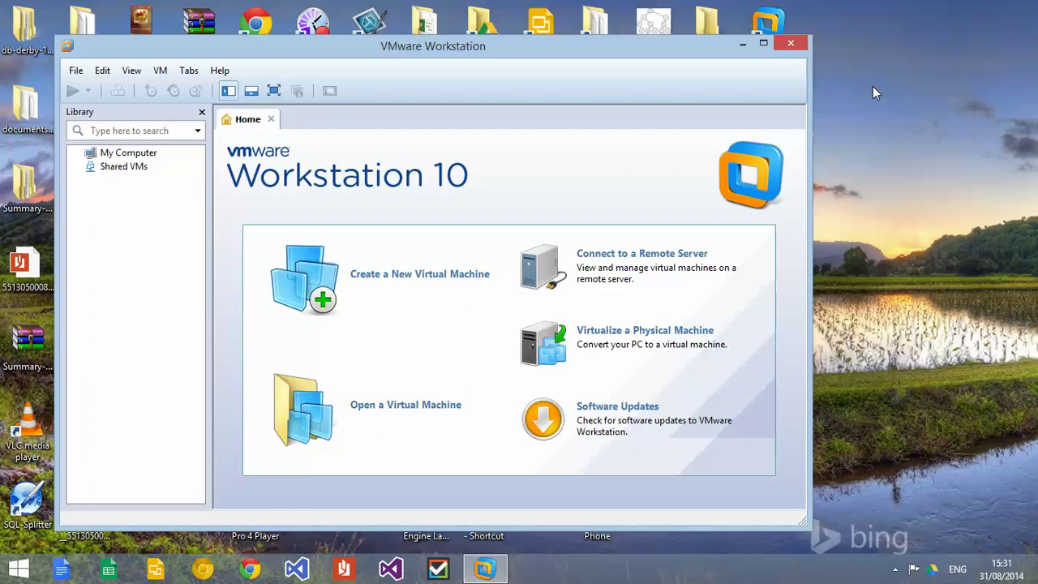
pyautogui.moveTo(586, 44); pyautogui.dragTo(656, 31)
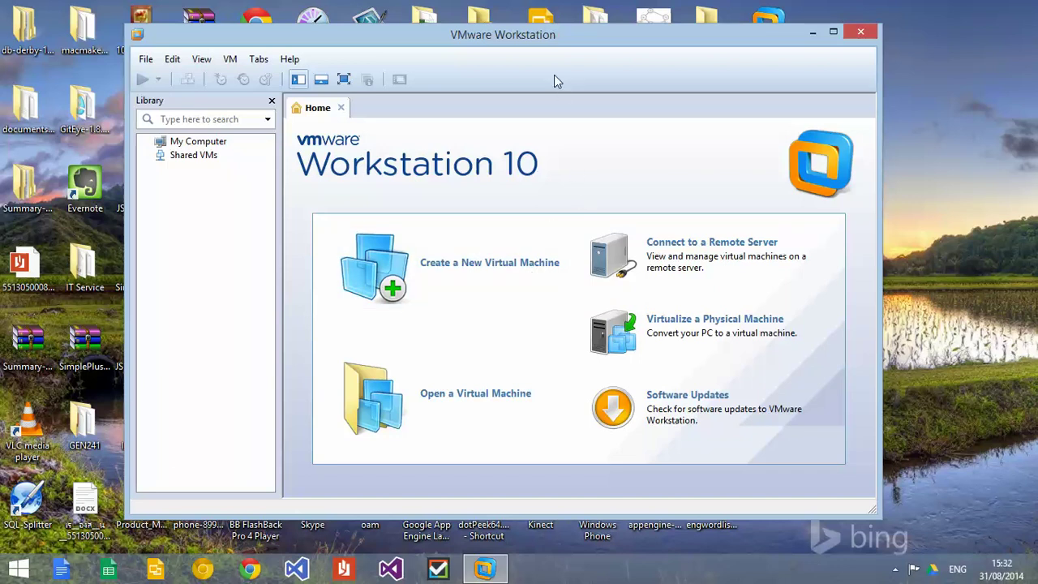
pyautogui.moveTo(536, 39); pyautogui.dragTo(536, 50)
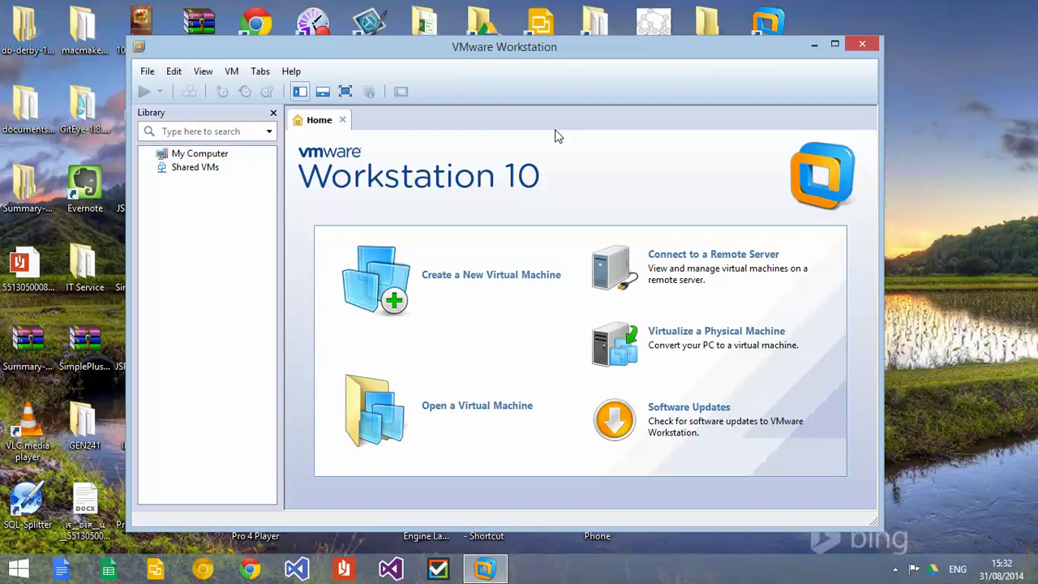
pyautogui.click(515, 274)
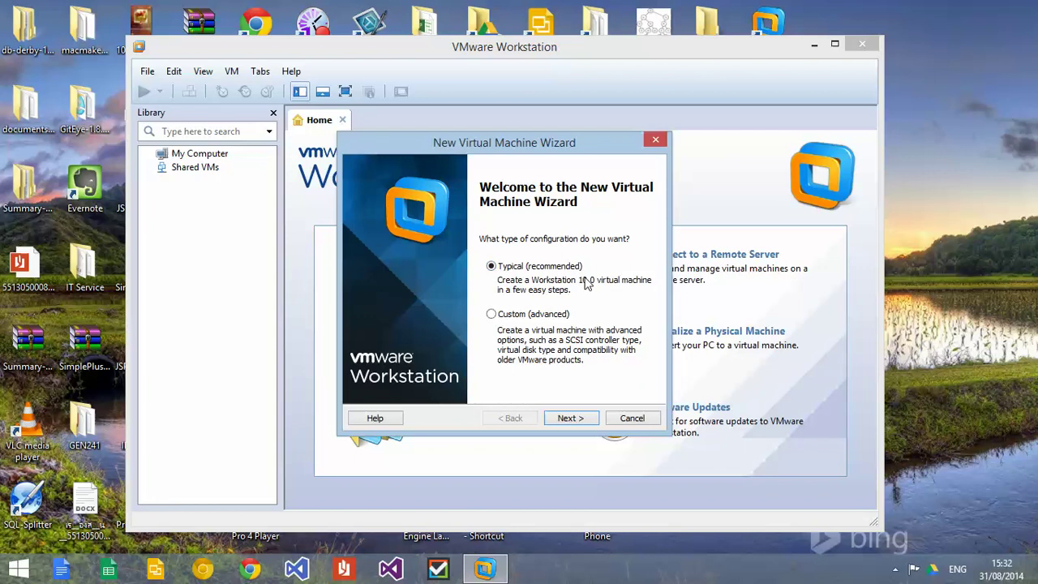
# Step: Continue with Typical and set the installer disc image to the Windows Server 2008 ISO
pyautogui.click(570, 417)
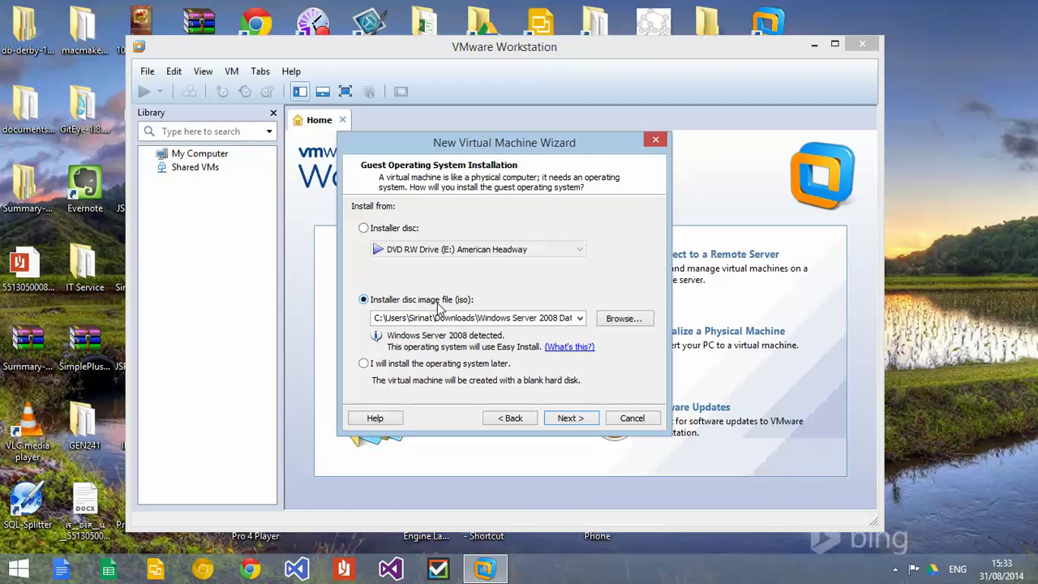
pyautogui.click(625, 319)
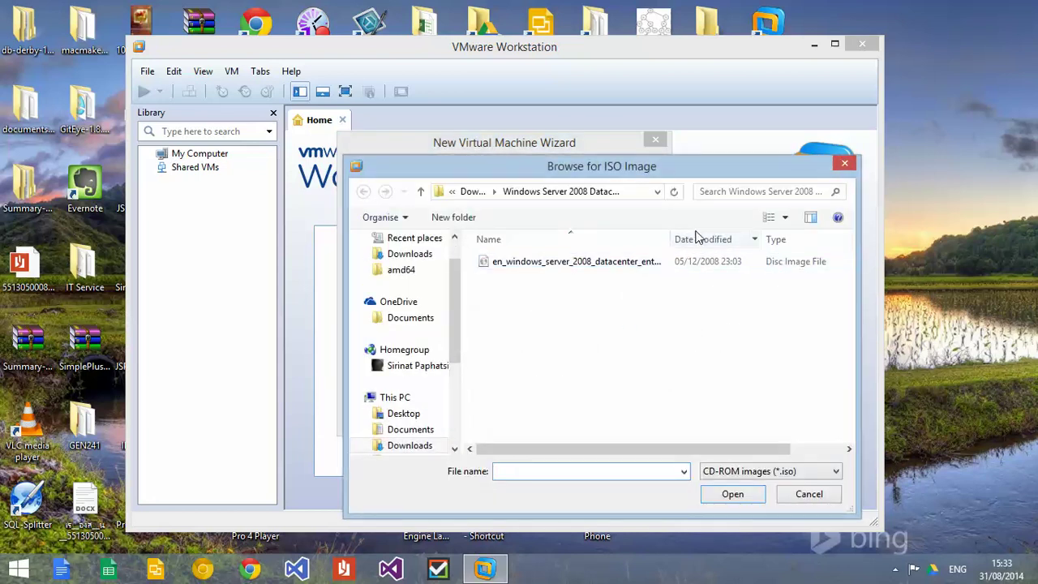
pyautogui.click(649, 270)
pyautogui.moveTo(672, 241); pyautogui.dragTo(739, 233)
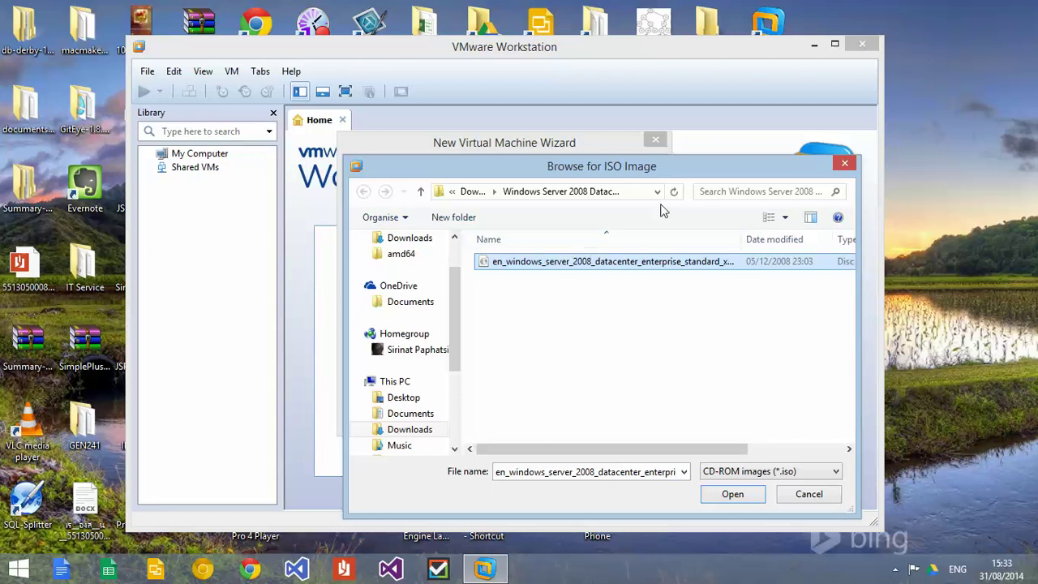
pyautogui.click(634, 191)
pyautogui.click(634, 191)
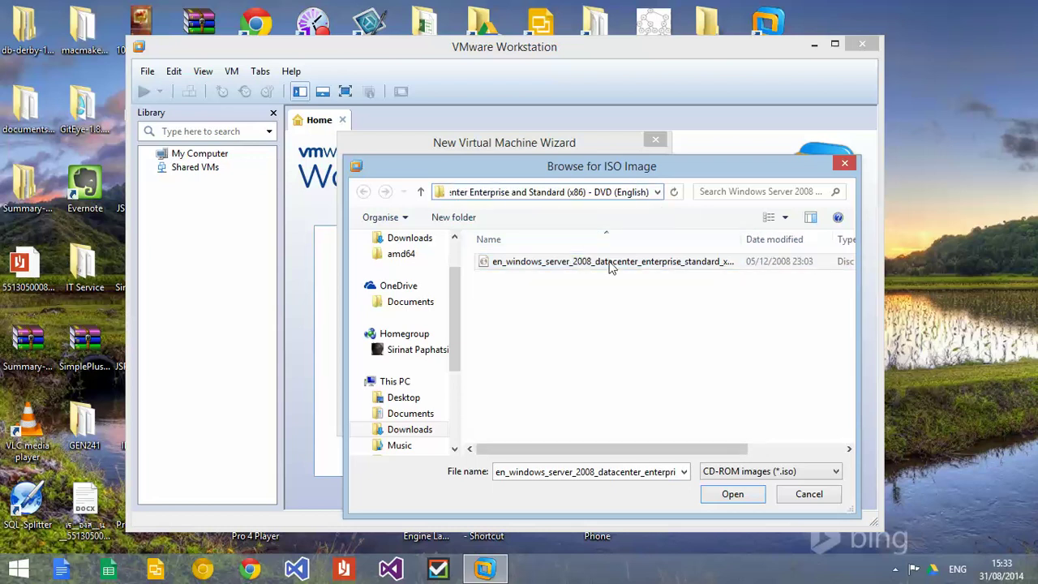
pyautogui.click(608, 315)
pyautogui.click(672, 264)
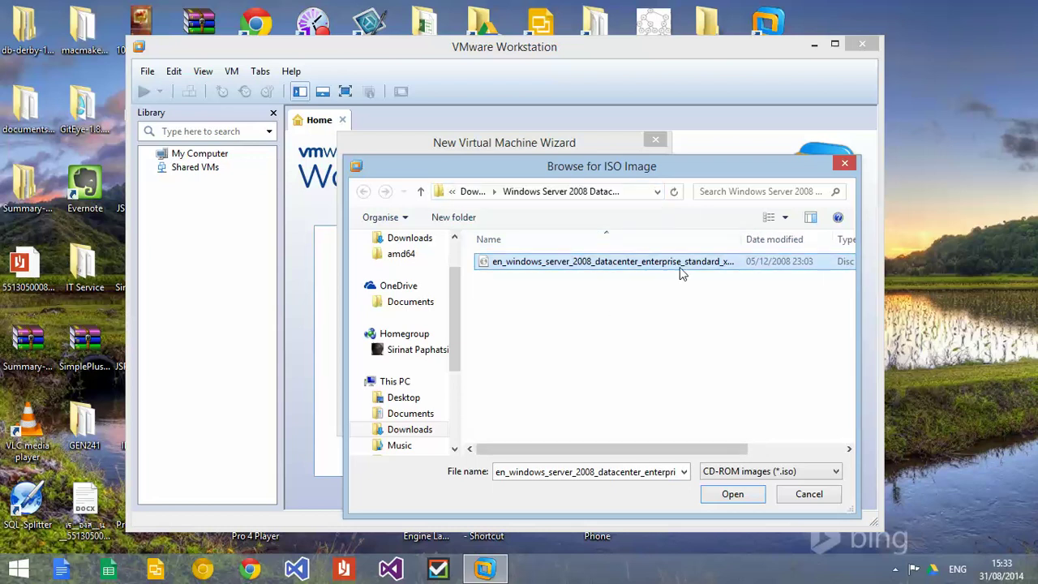
pyautogui.click(732, 492)
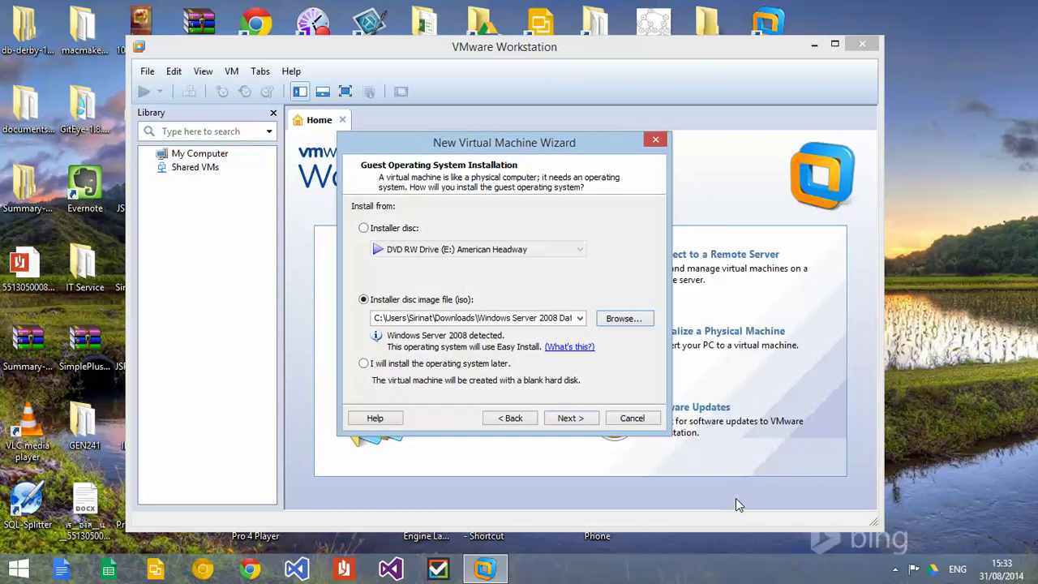
# Step: Advance the wizard to the Easy Install Information page
pyautogui.click(570, 419)
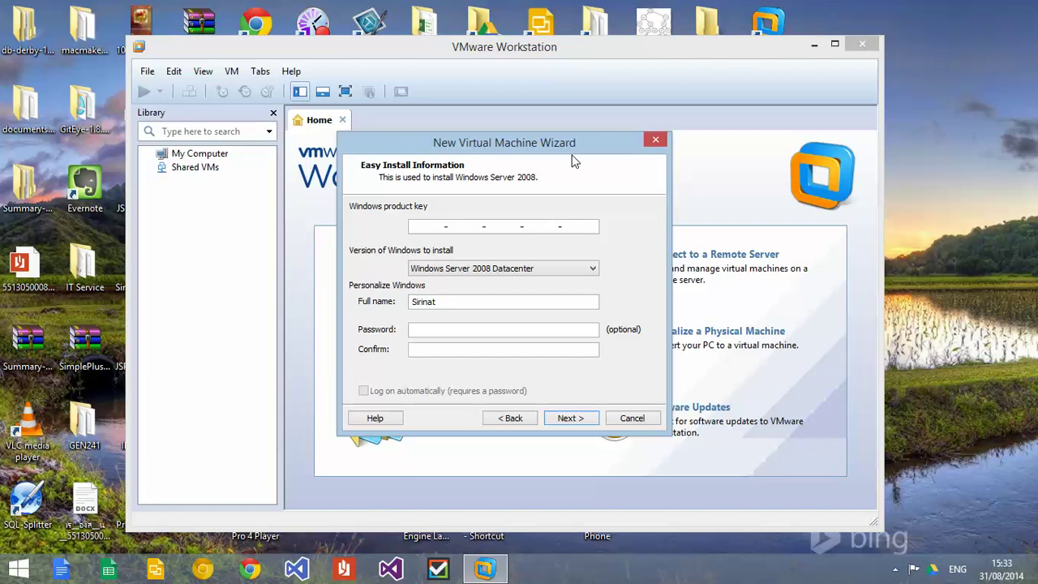
pyautogui.click(889, 73)
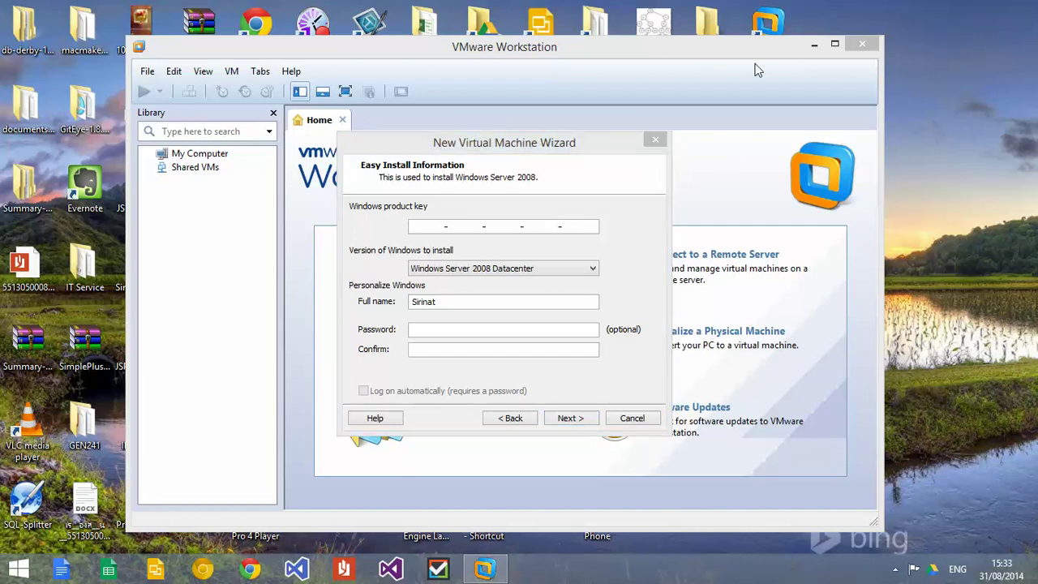
pyautogui.click(778, 50)
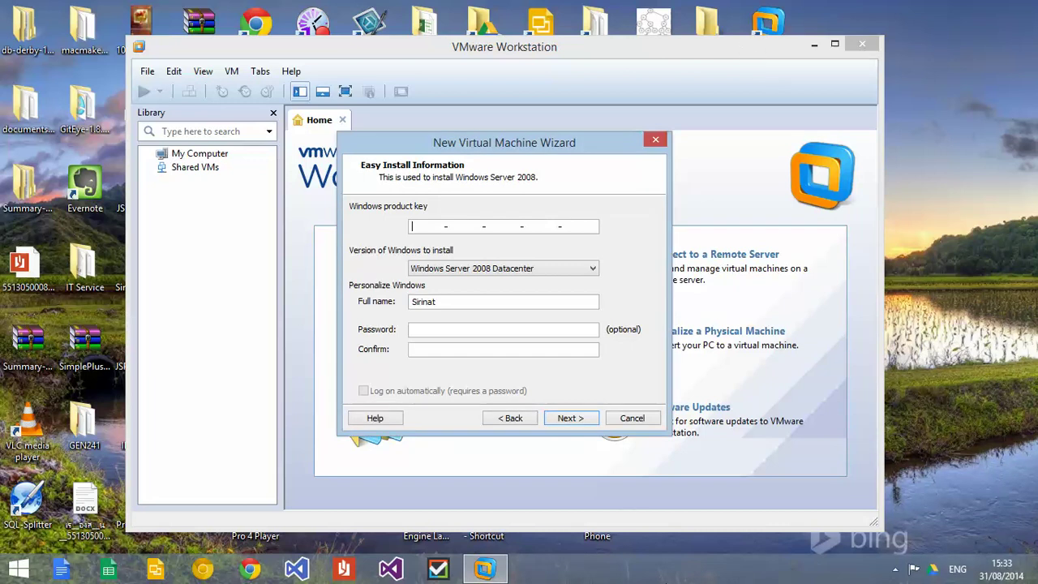
# Step: Launch Task Manager from the taskbar's shortcut menu
pyautogui.click(684, 581)
pyautogui.rightClick(683, 581)
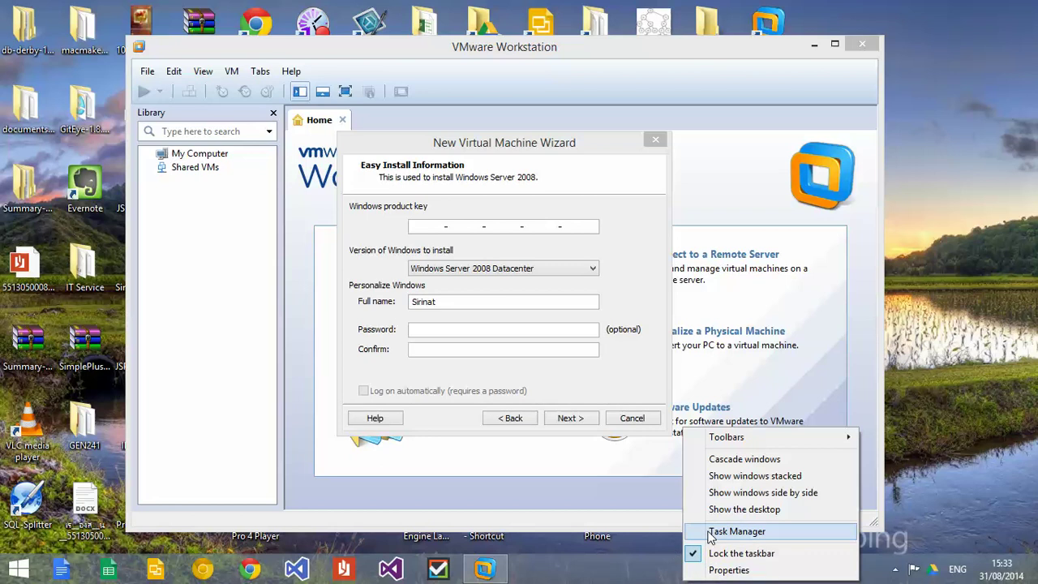
pyautogui.click(711, 533)
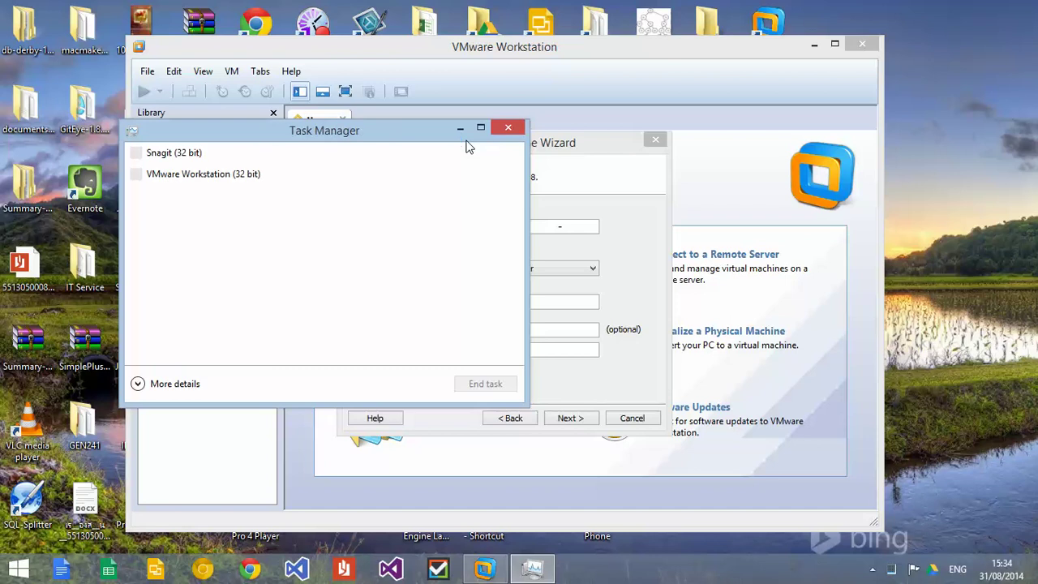
# Step: Restore Task Manager, expand it to full details, and move it up and right
pyautogui.click(460, 128)
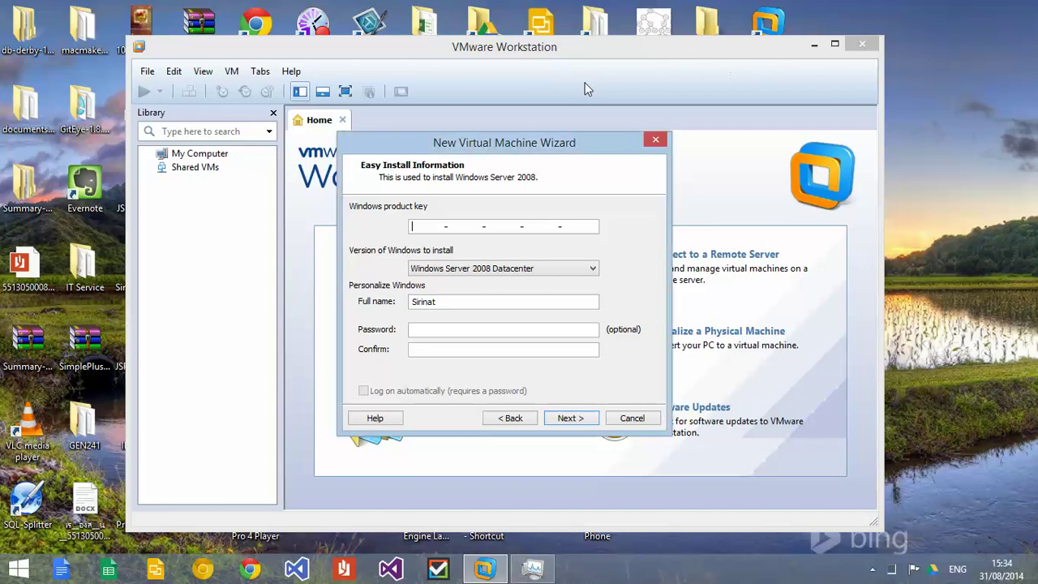
pyautogui.moveTo(548, 574)
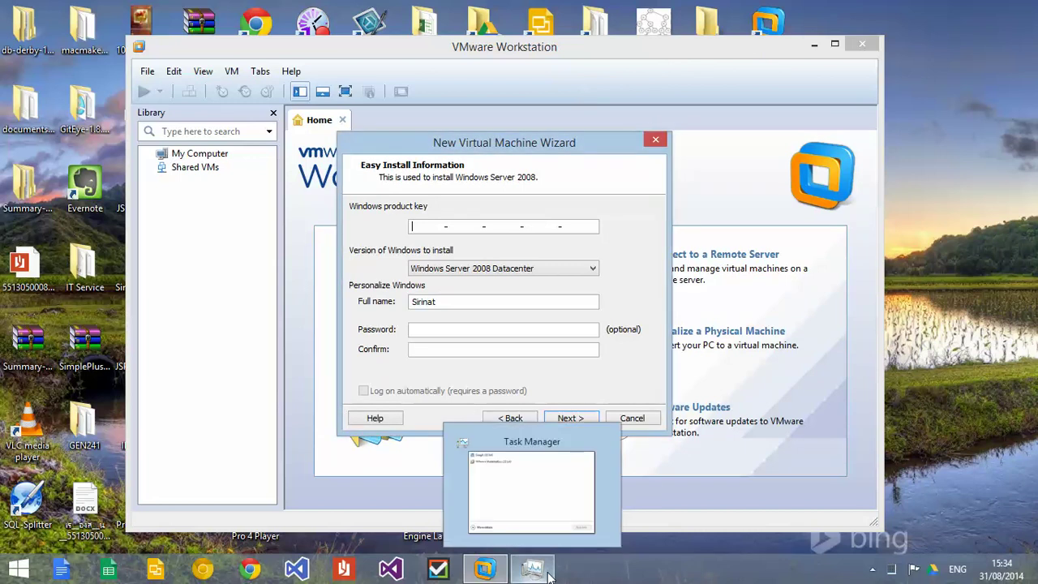
pyautogui.click(537, 570)
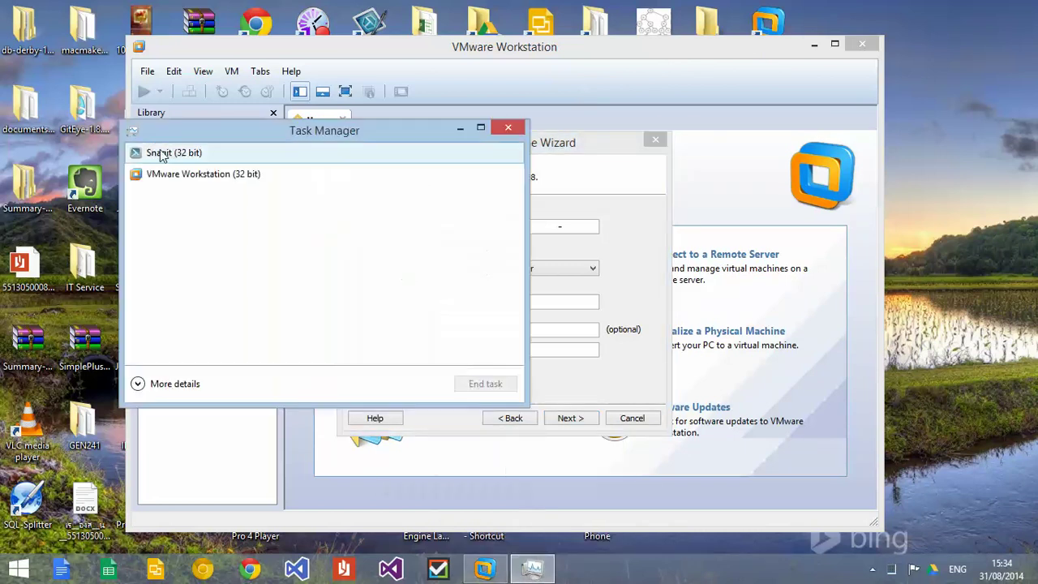
pyautogui.click(140, 386)
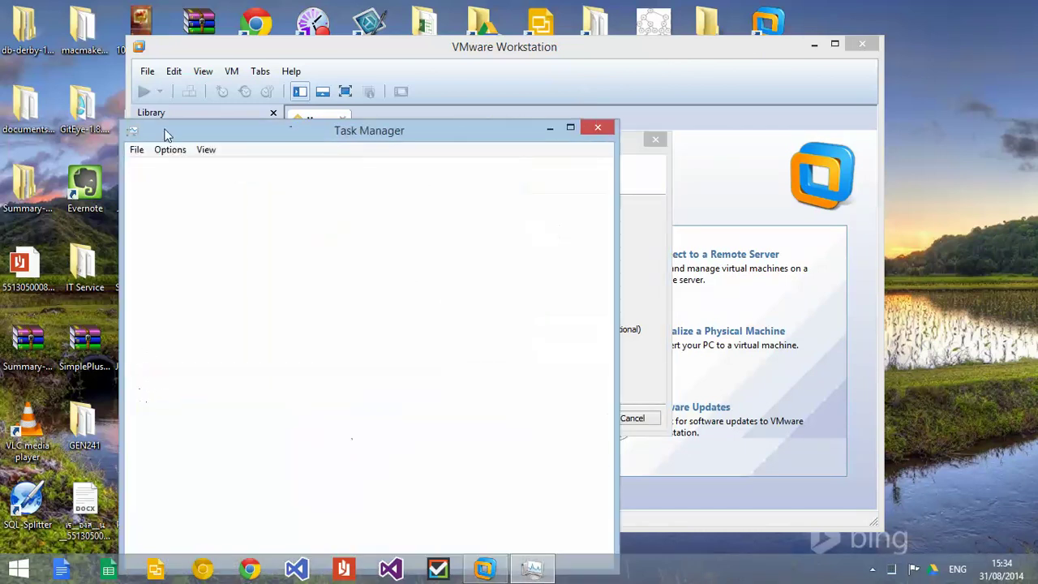
pyautogui.moveTo(205, 130); pyautogui.dragTo(248, 55)
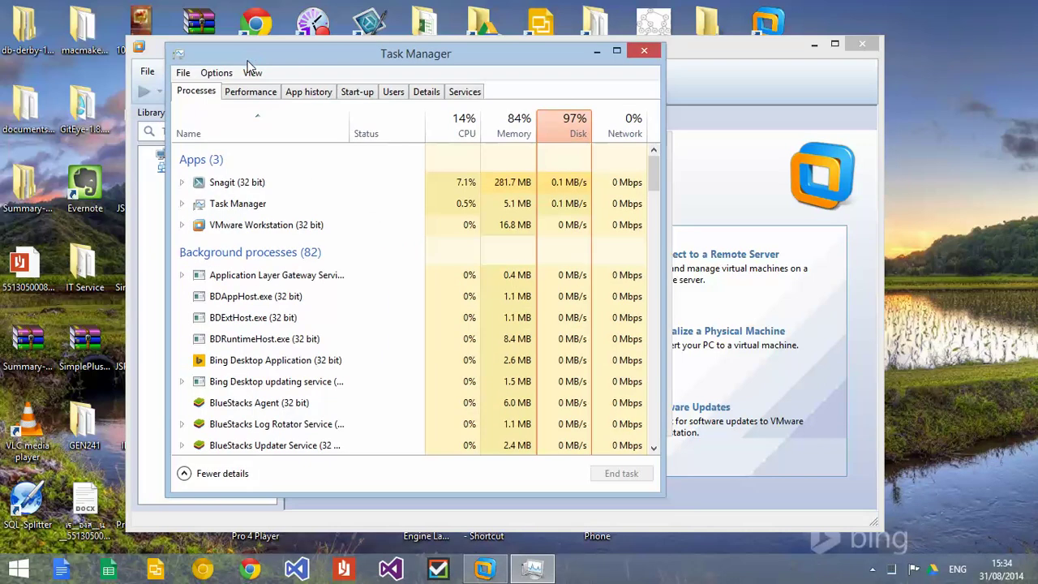
# Step: Run explorer.exe as a new task from Task Manager
pyautogui.click(185, 74)
pyautogui.click(199, 86)
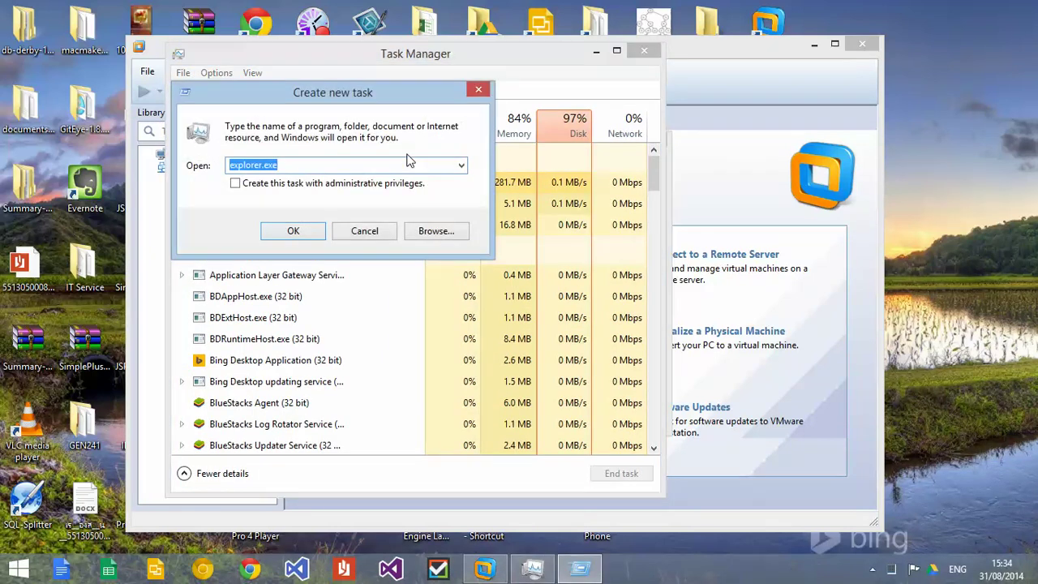
pyautogui.click(341, 170)
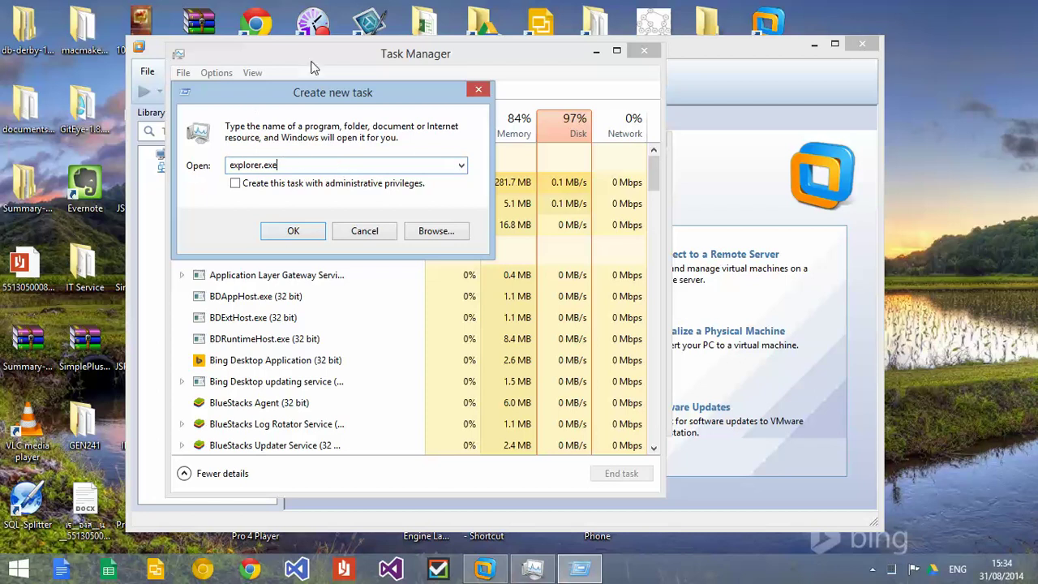
pyautogui.click(294, 232)
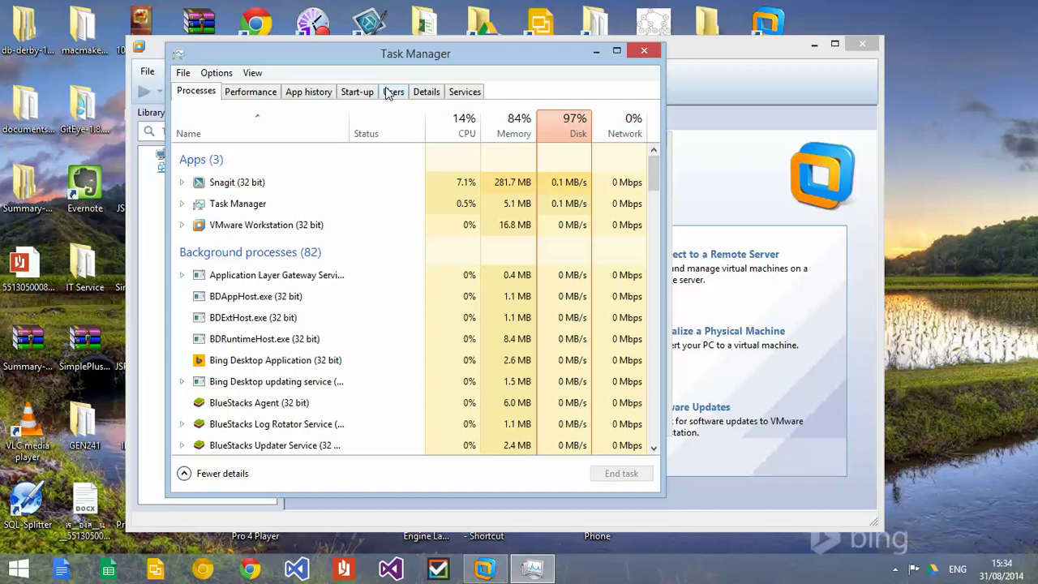
# Step: Open a File Explorer window on This PC with Win+E and bring it forward
pyautogui.scroll(-3, 654, 185)
pyautogui.scroll(3, 652, 155)
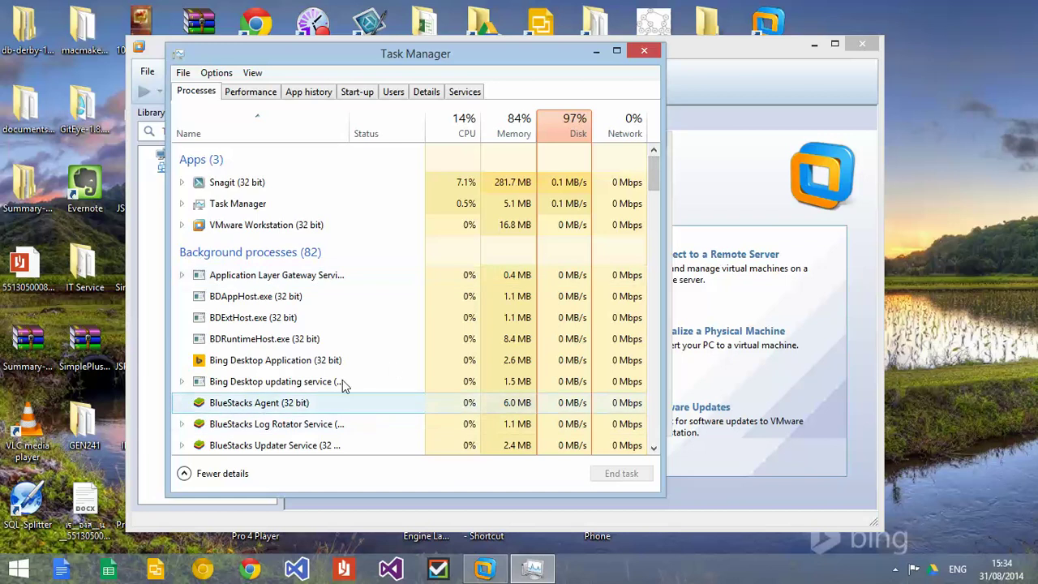
pyautogui.scroll(-5, 649, 211)
pyautogui.press('super+e')
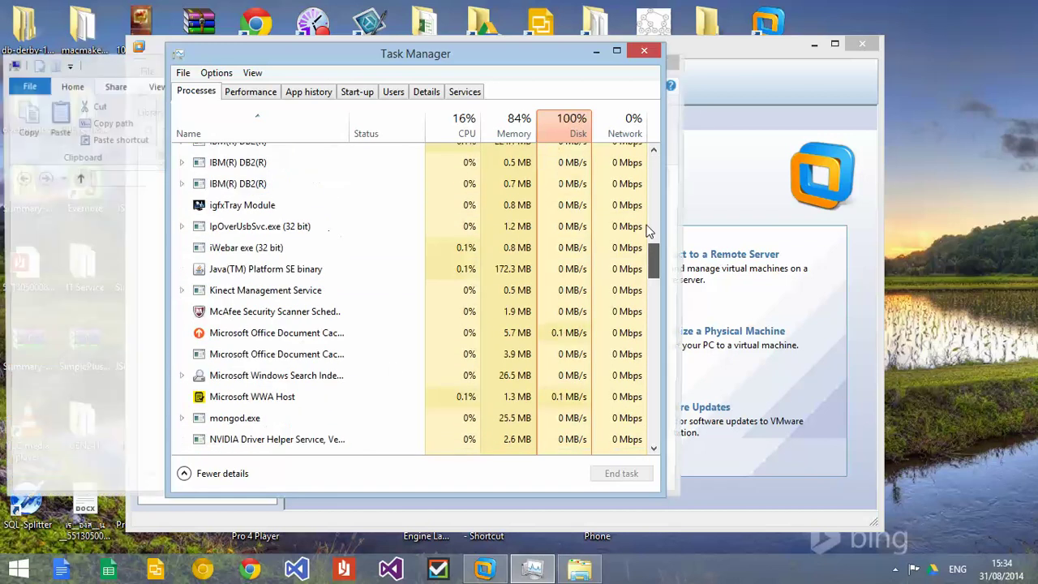
pyautogui.scroll(5, 653, 162)
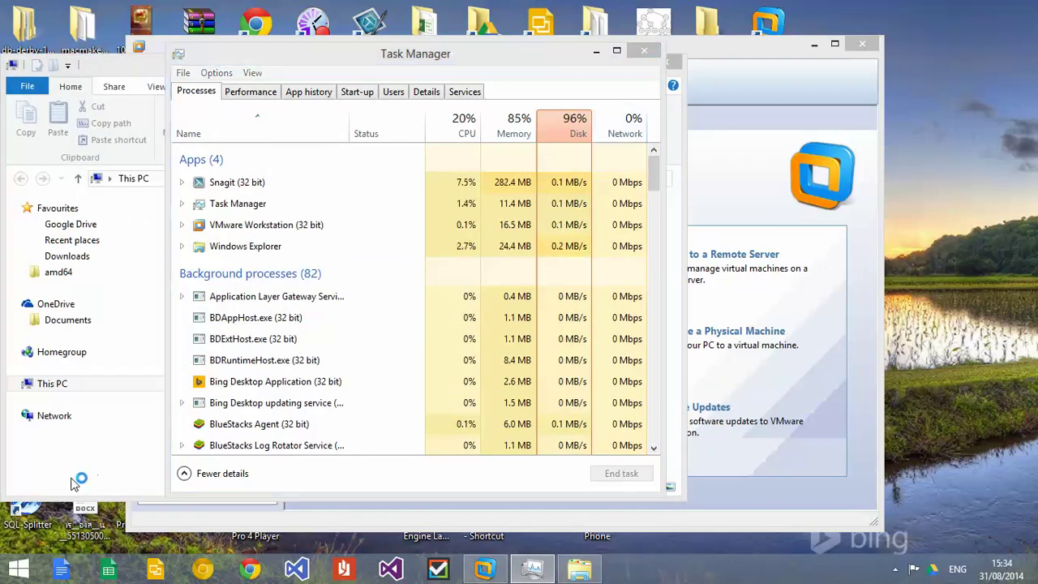
pyautogui.moveTo(184, 451); pyautogui.dragTo(179, 326)
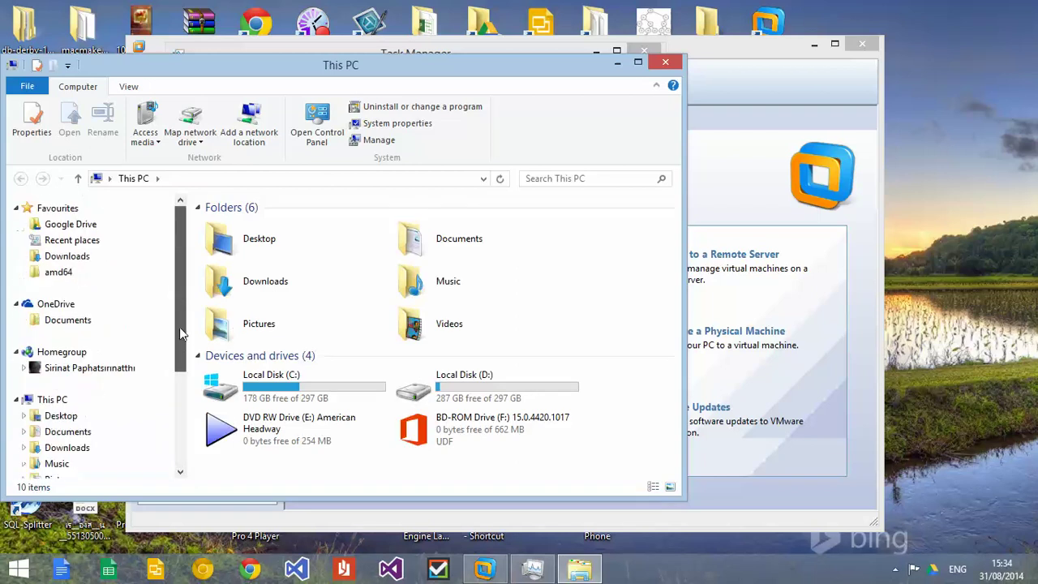
# Step: Browse to the Desktop folder and select WinS2008.txt near the end of its list
pyautogui.click(65, 415)
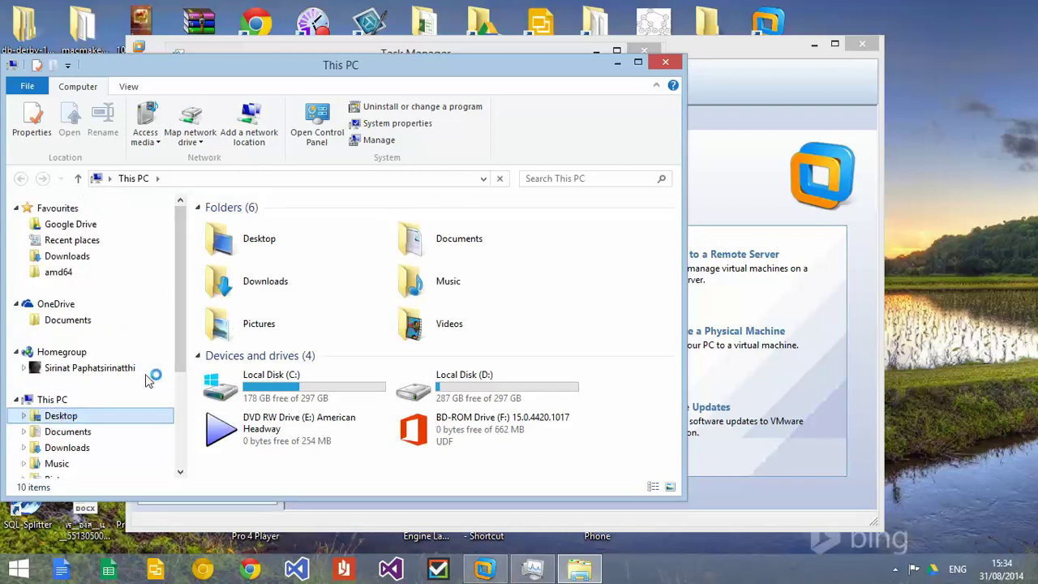
pyautogui.click(123, 418)
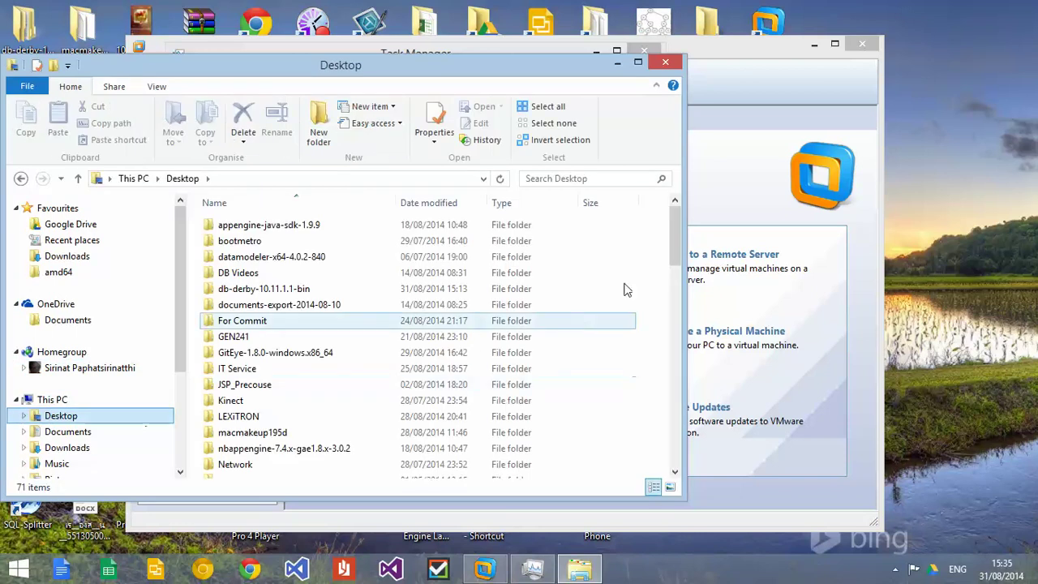
pyautogui.scroll(-2, 658, 421)
pyautogui.scroll(-10, 658, 422)
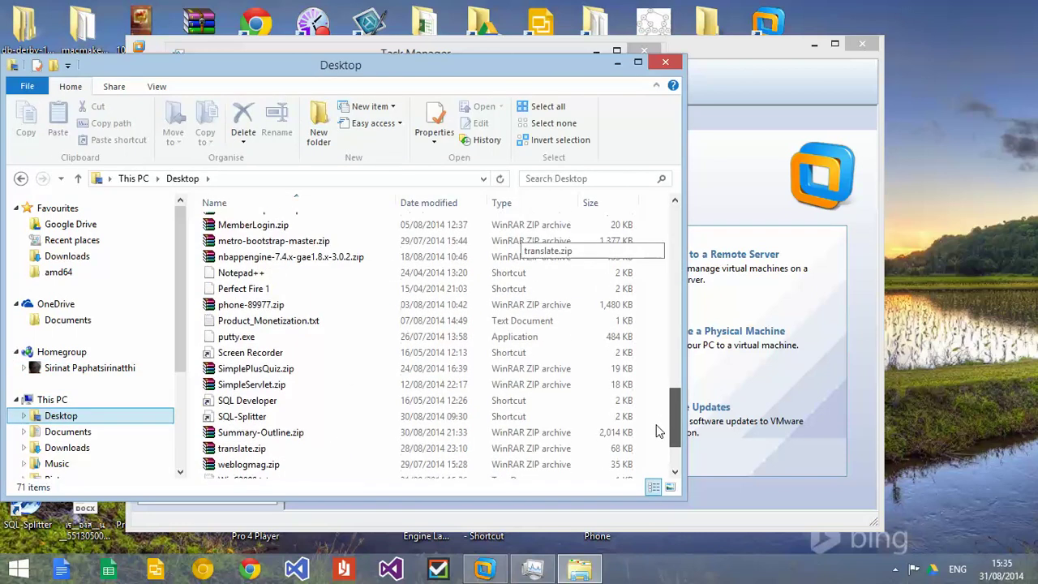
pyautogui.scroll(7, 657, 405)
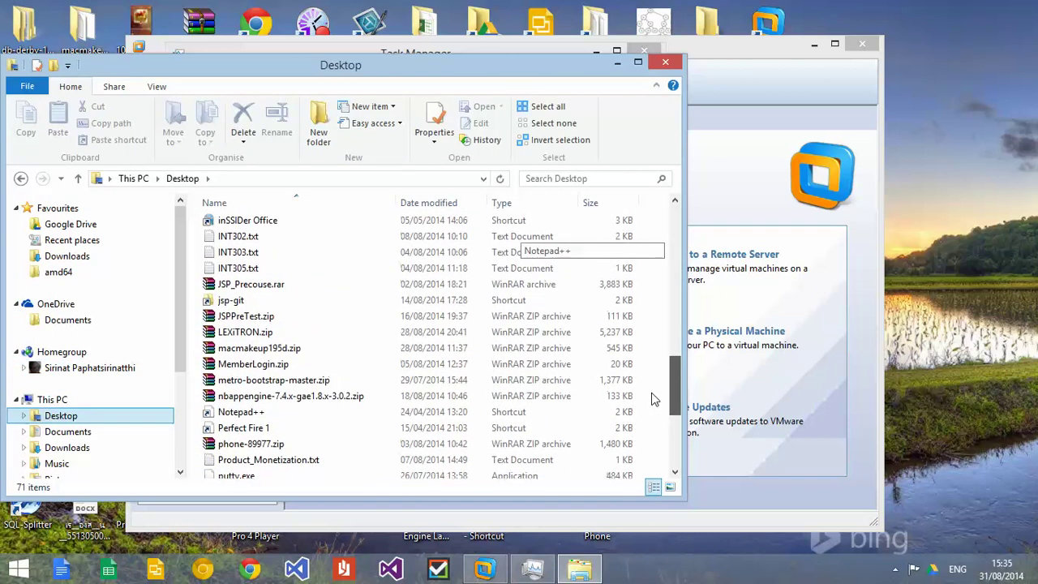
pyautogui.scroll(5, 648, 340)
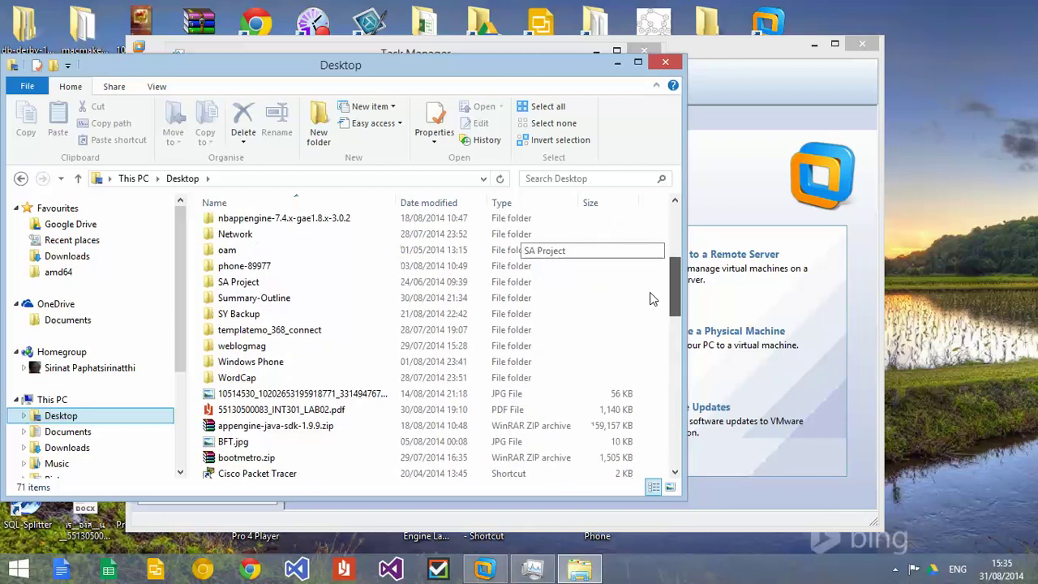
pyautogui.scroll(-12, 647, 389)
pyautogui.scroll(-2, 643, 426)
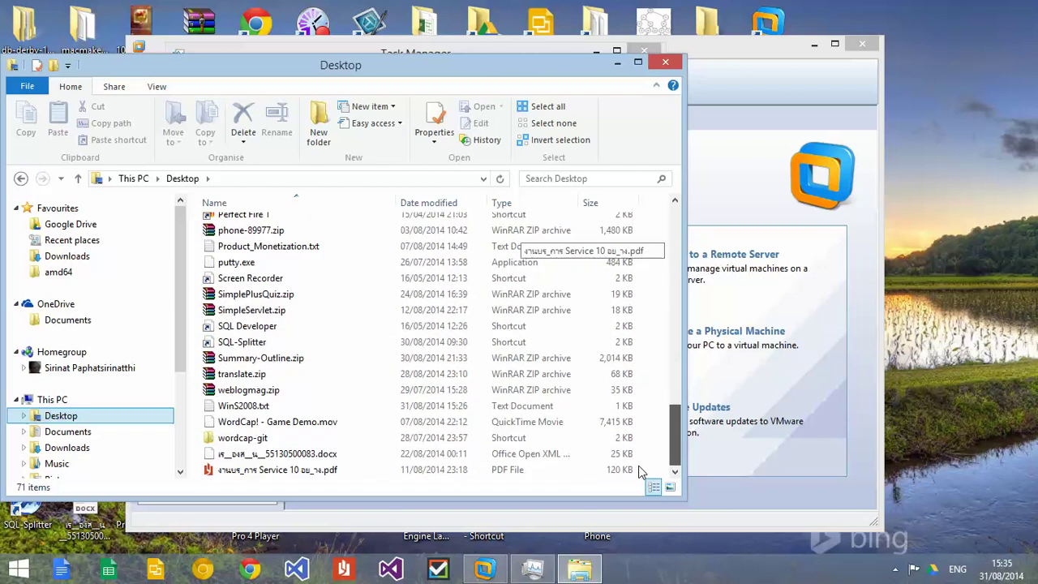
pyautogui.click(353, 405)
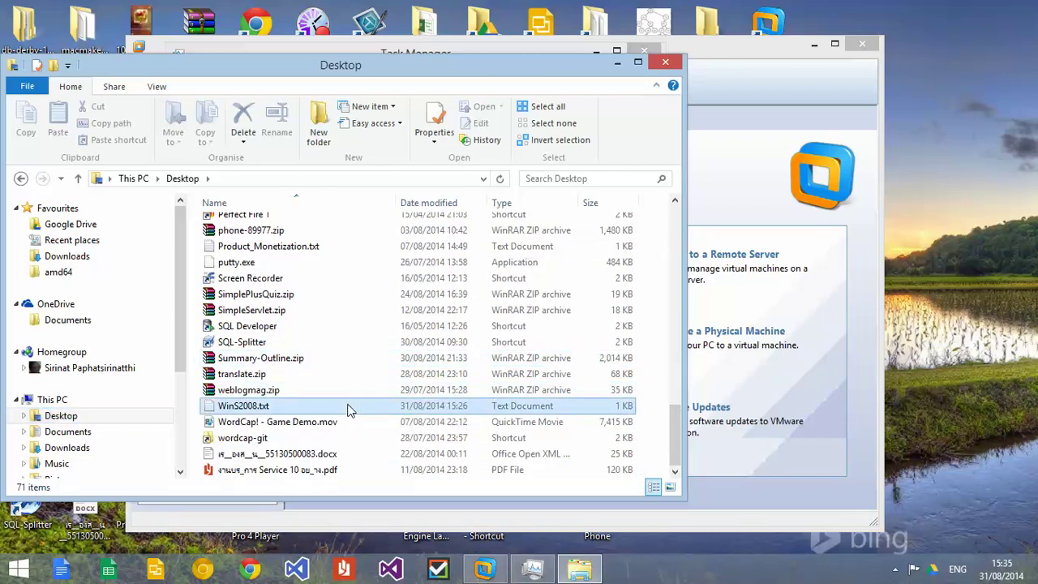
# Step: Copy the first product key from WinS2008.txt, then close Notepad and File Explorer
pyautogui.doubleClick(348, 406)
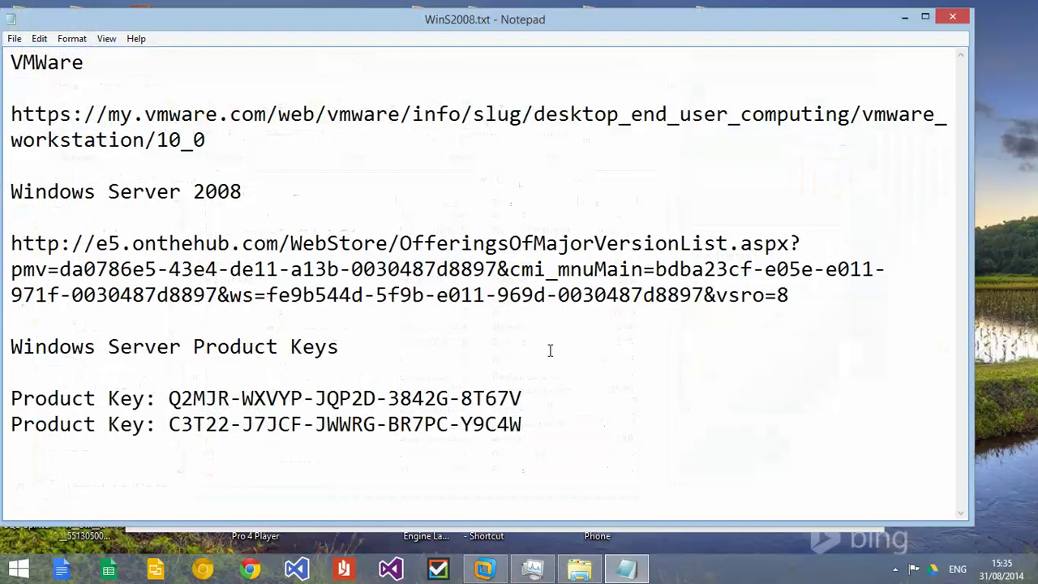
pyautogui.doubleClick(93, 433)
pyautogui.moveTo(522, 398); pyautogui.dragTo(168, 397)
pyautogui.hotkey('ctrl', 'c')
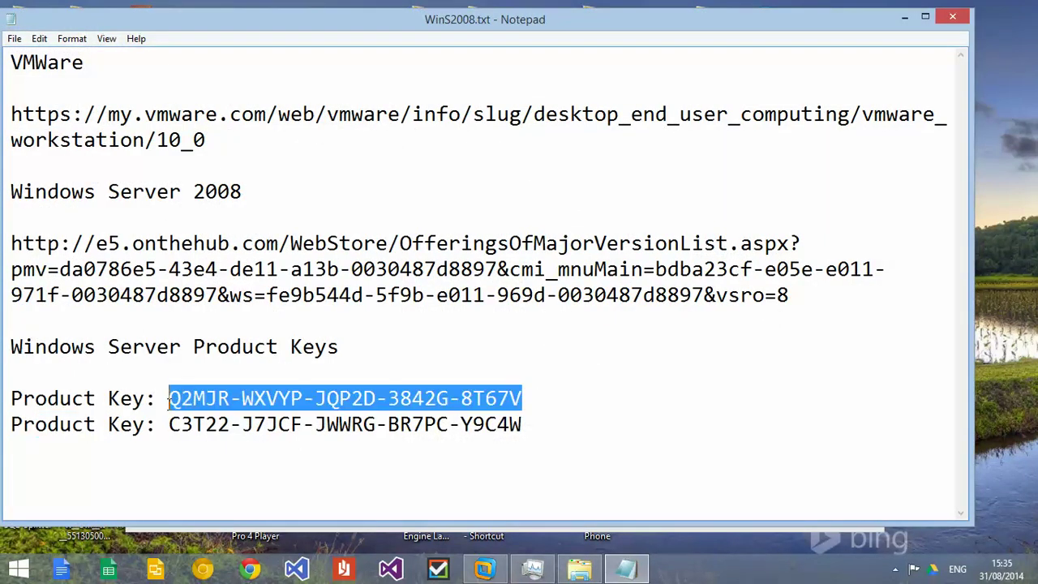
pyautogui.click(954, 19)
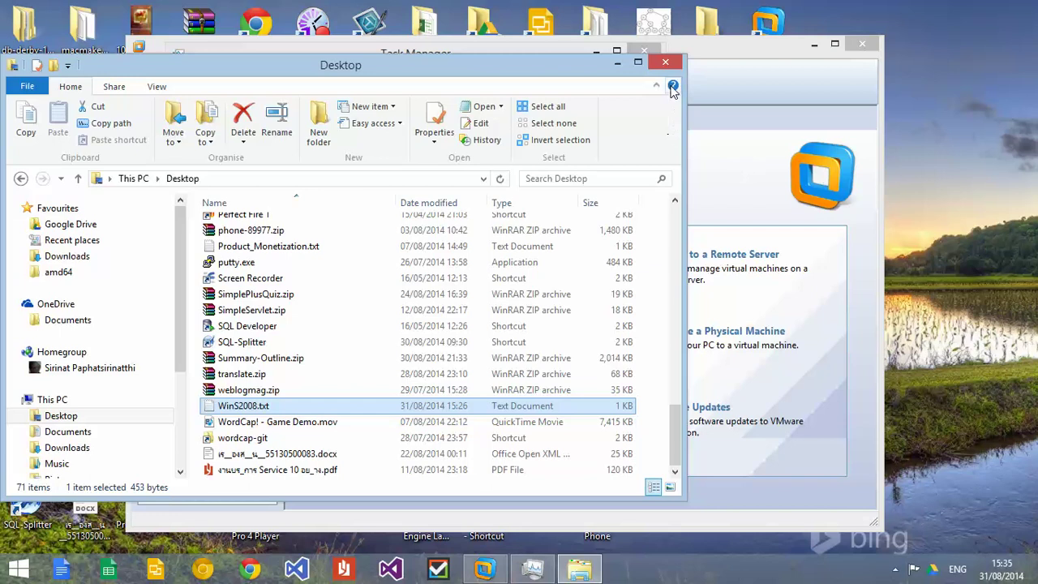
pyautogui.click(665, 63)
# Step: Paste the copied product key and replace the full name with a new one
pyautogui.click(653, 47)
pyautogui.hotkey('ctrl', 'v')
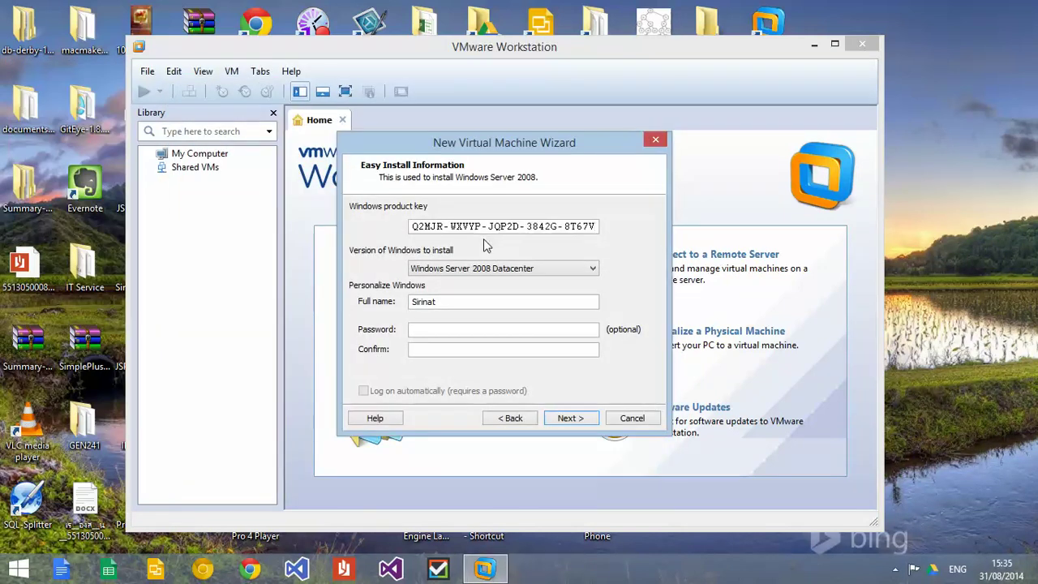
pyautogui.moveTo(447, 301); pyautogui.dragTo(412, 304)
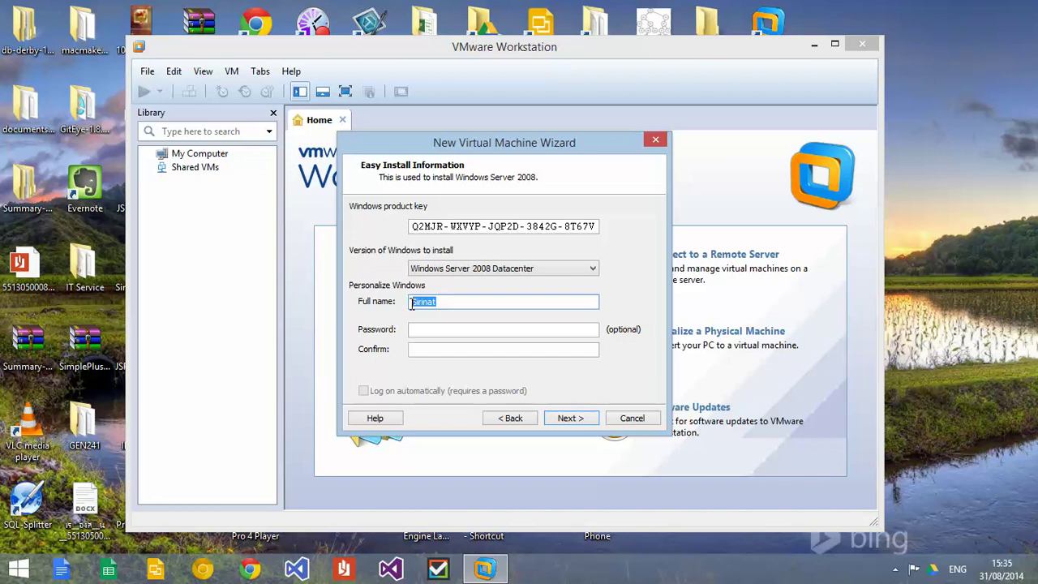
pyautogui.write('Dreammaker_Oam')
# Step: Enter and confirm the account password, then continue to VM naming
pyautogui.click(441, 324)
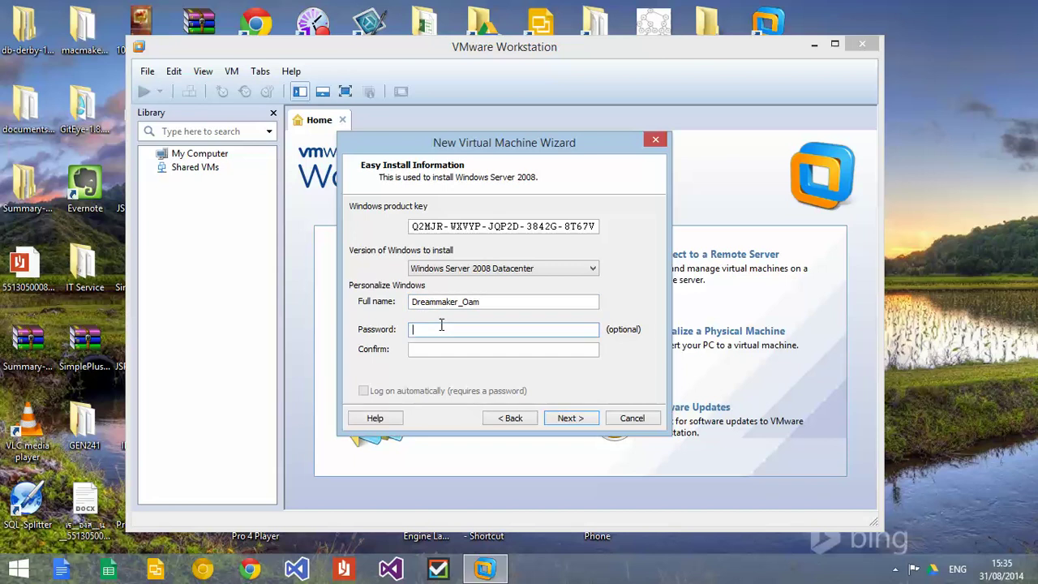
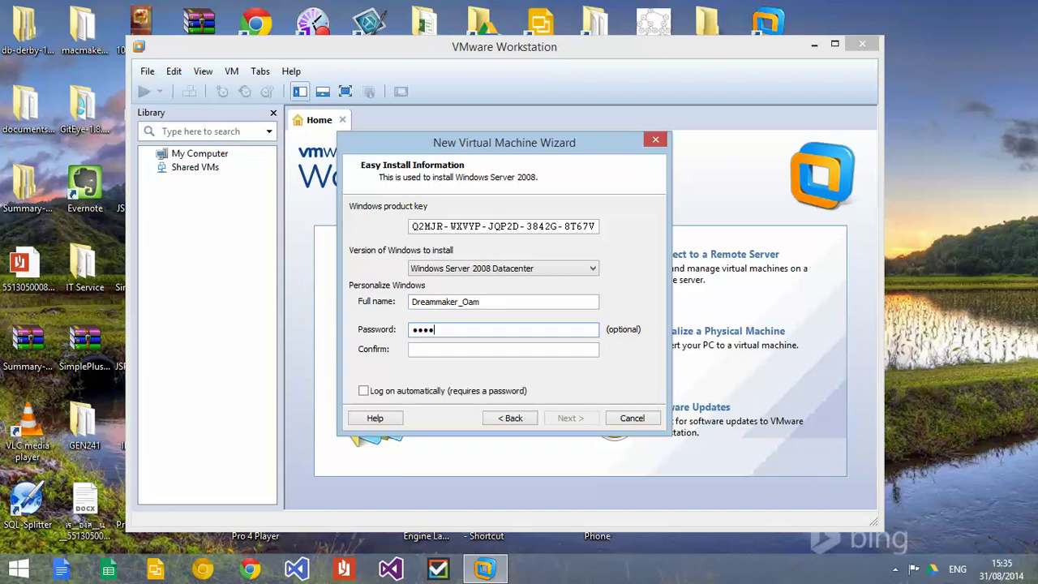
pyautogui.click(465, 352)
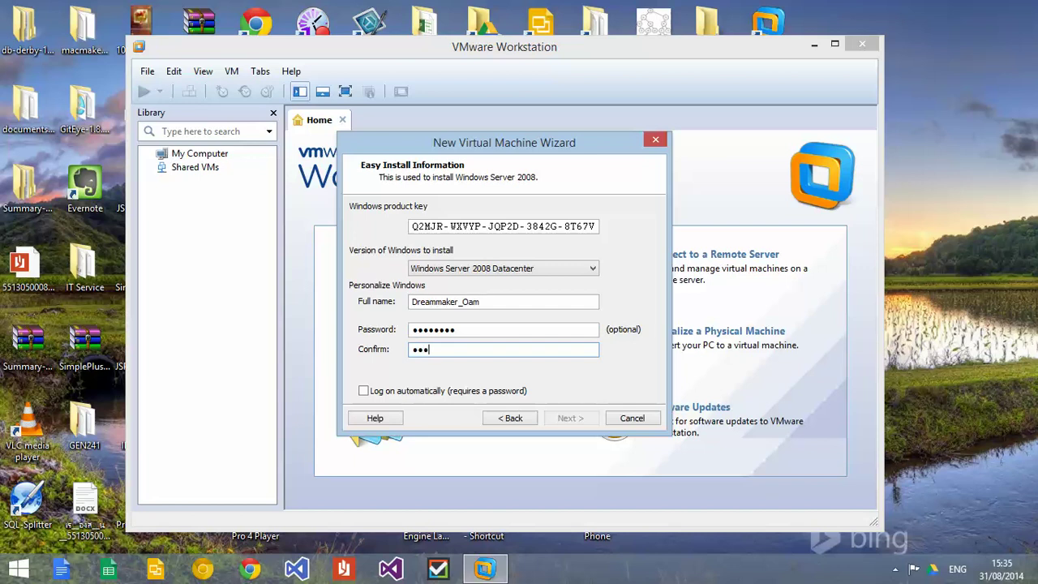
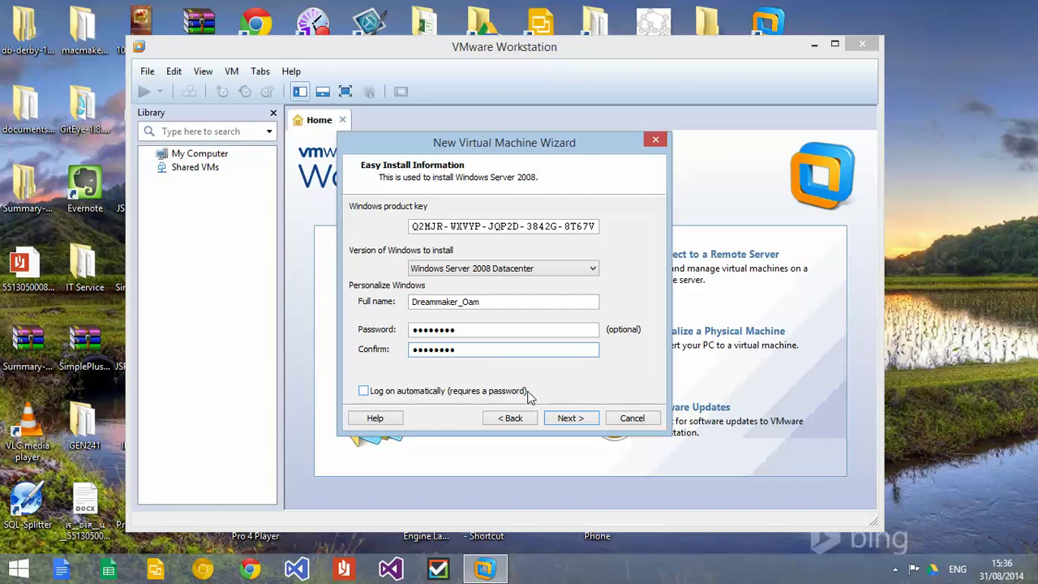
pyautogui.click(570, 418)
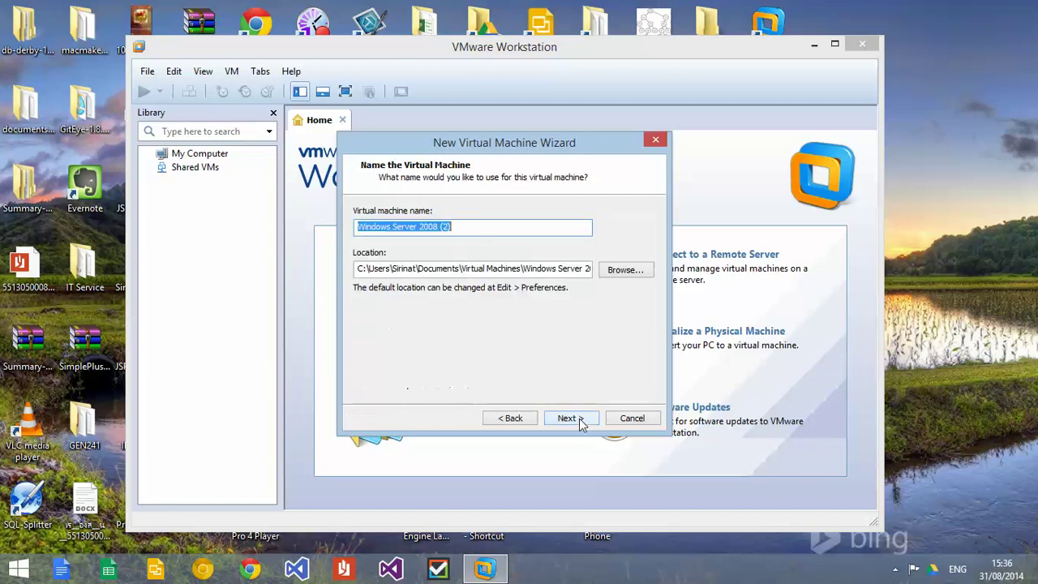
# Step: Rename the machine to 'Windows Server 2008 IF' and advance to the 40 GB disk page
pyautogui.click(497, 230)
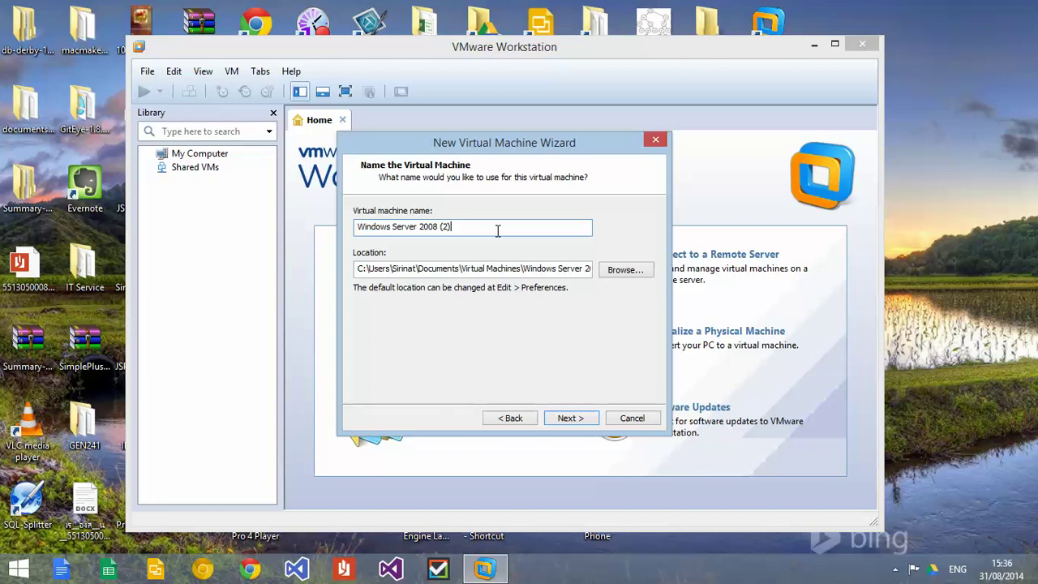
pyautogui.press('BackSpace')
pyautogui.press('BackSpace')
pyautogui.press('BackSpace')
pyautogui.write('IF')
pyautogui.click(584, 420)
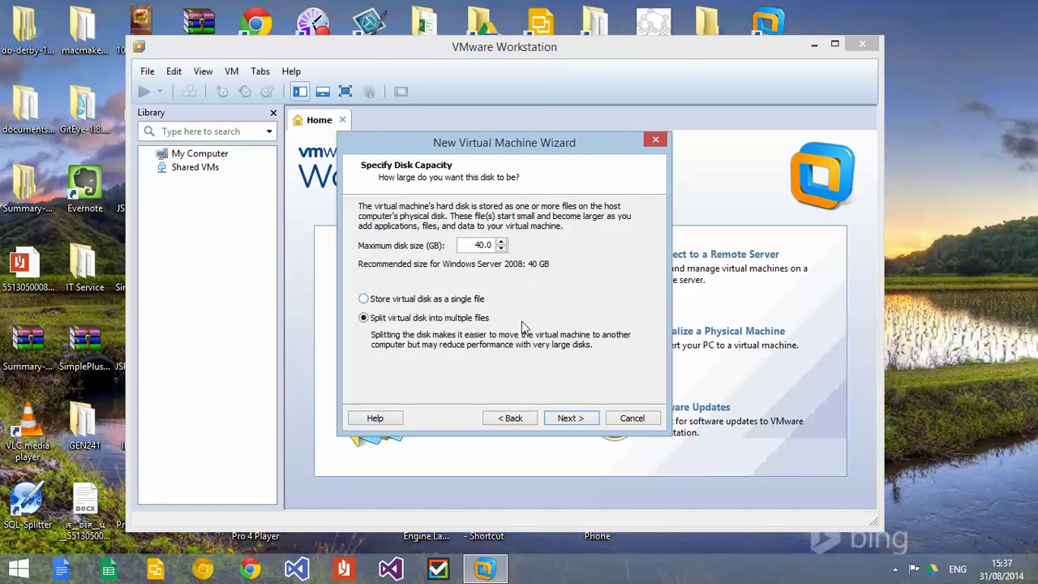
# Step: Store the 40 GB virtual disk as a single file and review the Ready to Create summary
pyautogui.click(386, 301)
pyautogui.click(582, 427)
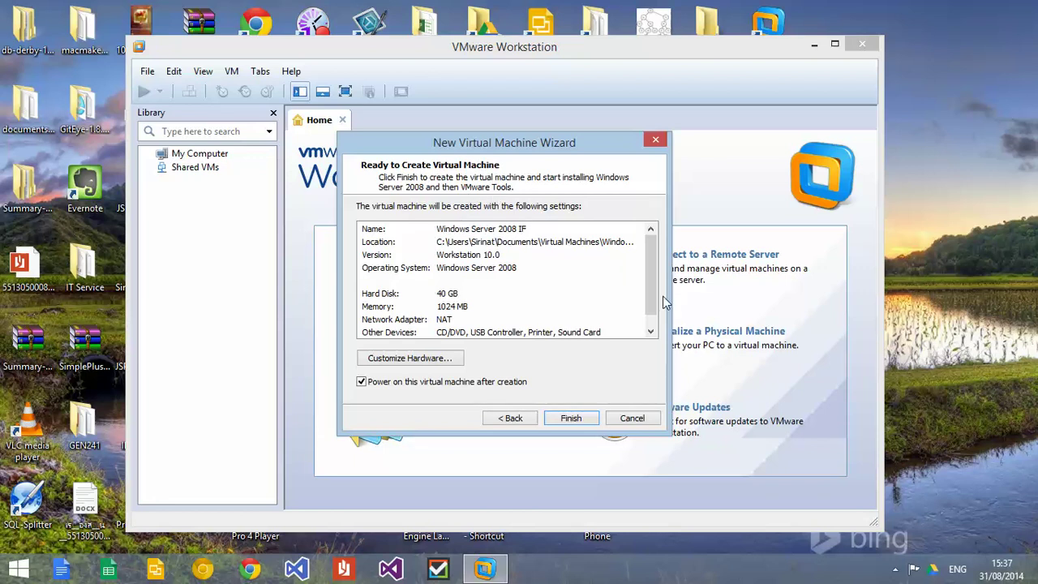
pyautogui.scroll(-1, 651, 308)
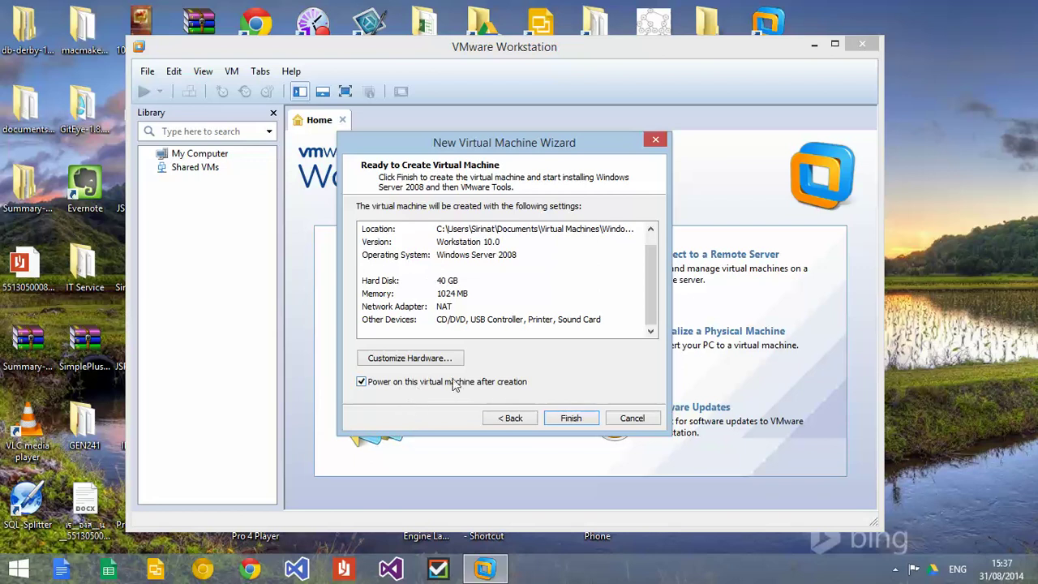
# Step: Finish creating the Windows Server 2008 IF machine, let it power on, and dismiss the Removable Devices notice
pyautogui.click(571, 420)
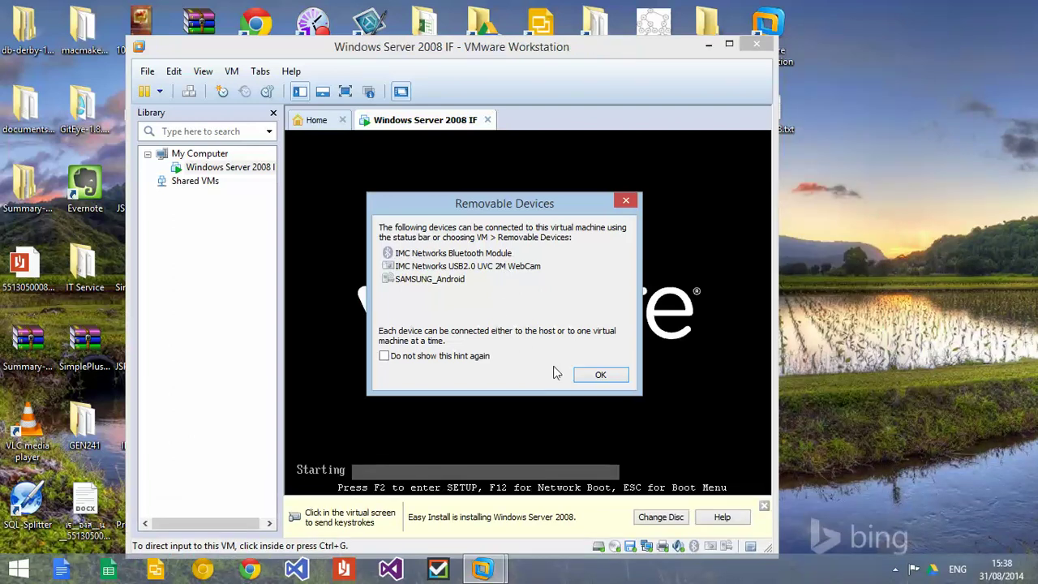
pyautogui.click(601, 377)
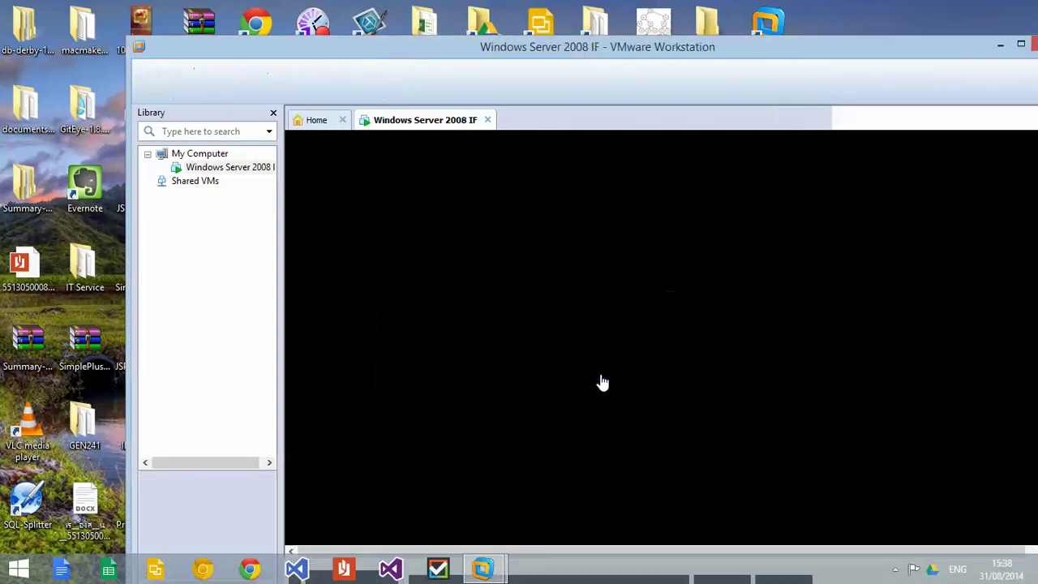
# Step: Maximize the VMware window and close the Easy Install notice bar
pyautogui.moveTo(672, 47); pyautogui.dragTo(641, 14)
pyautogui.doubleClick(639, 11)
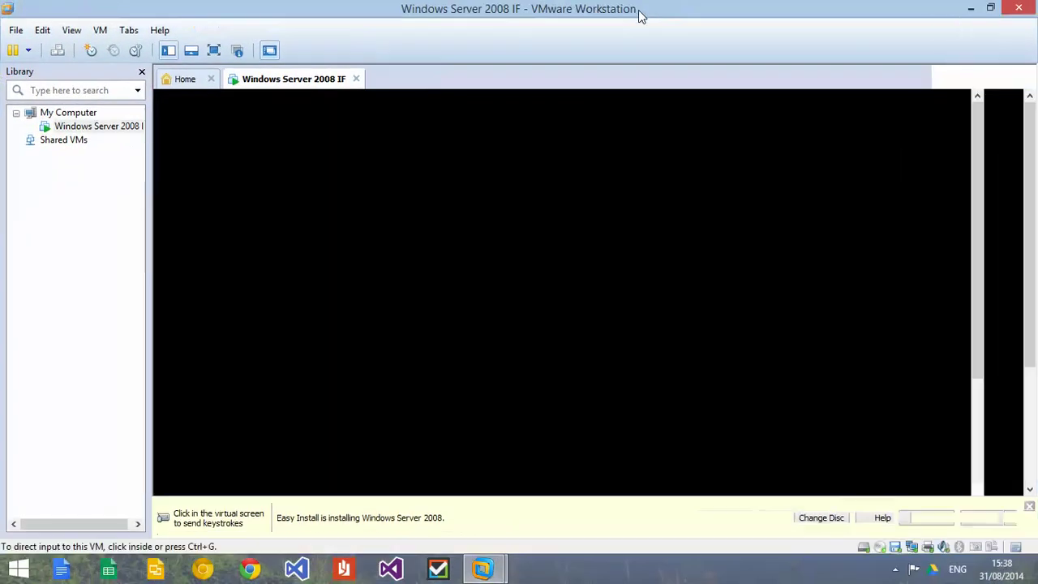
pyautogui.click(1029, 506)
# Step: Restore and reposition the window, then switch the guest to full screen mode
pyautogui.click(990, 10)
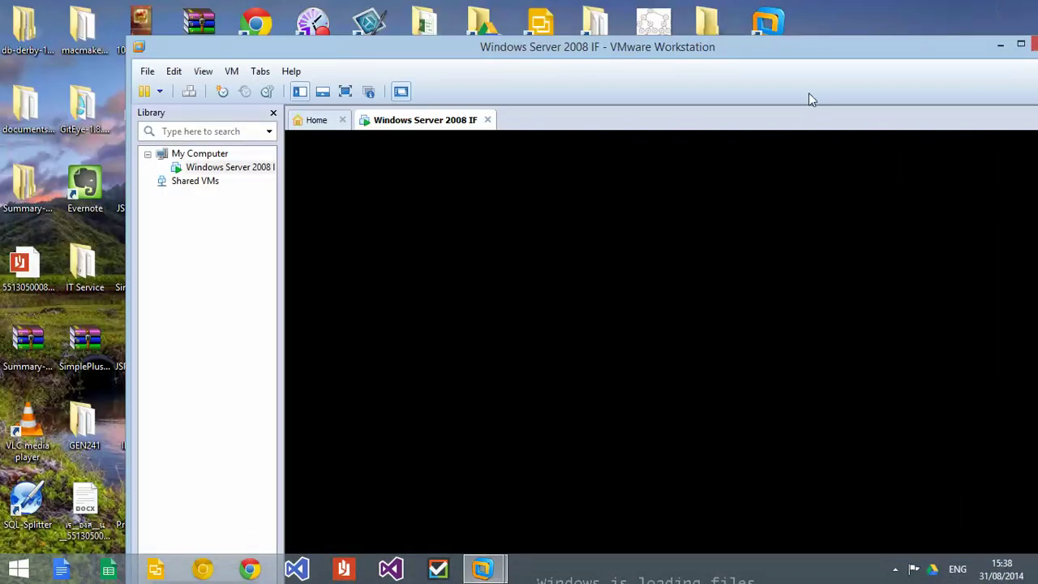
pyautogui.moveTo(809, 59); pyautogui.dragTo(763, 33)
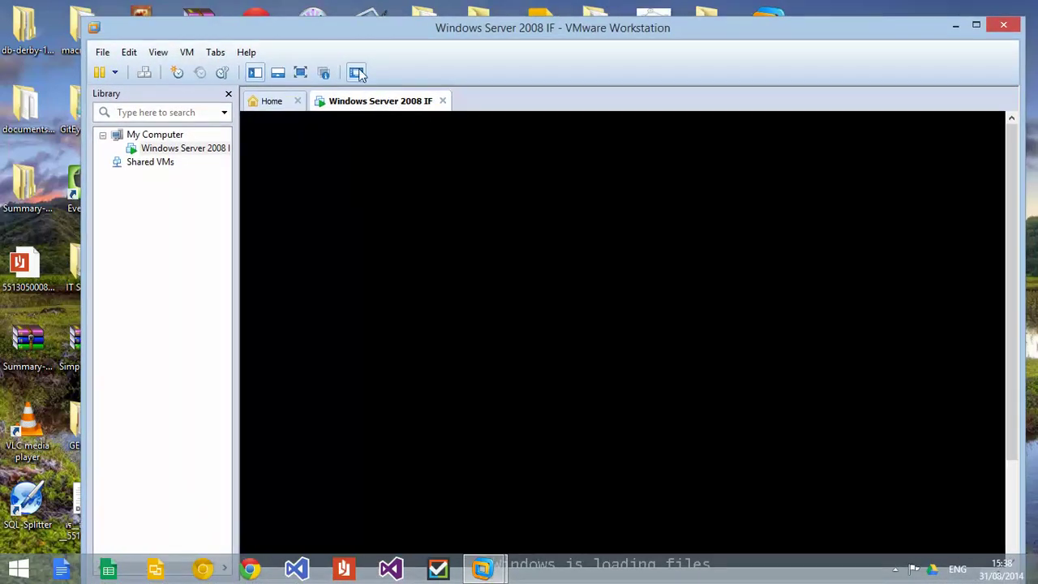
pyautogui.click(301, 73)
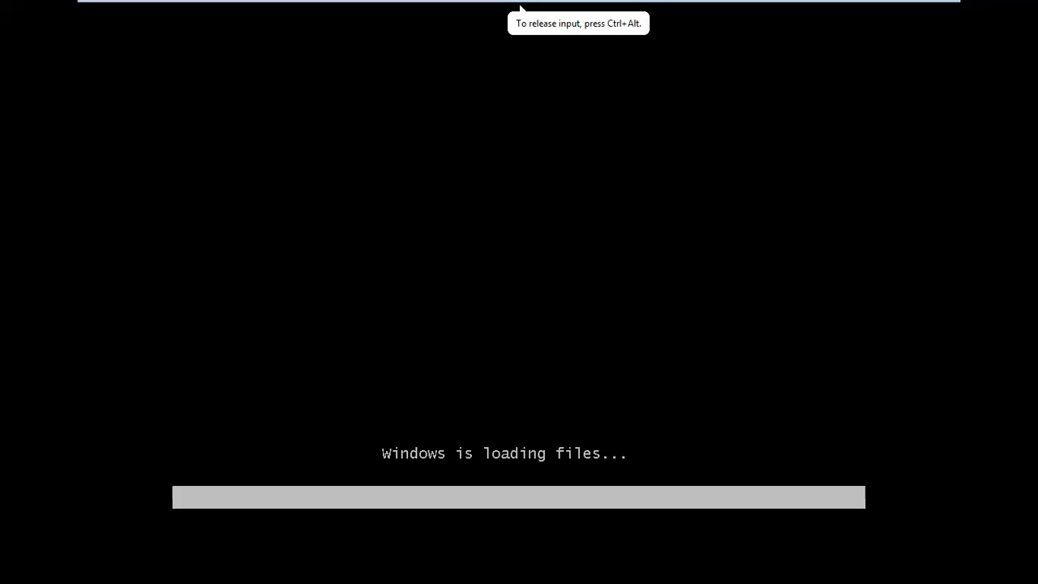
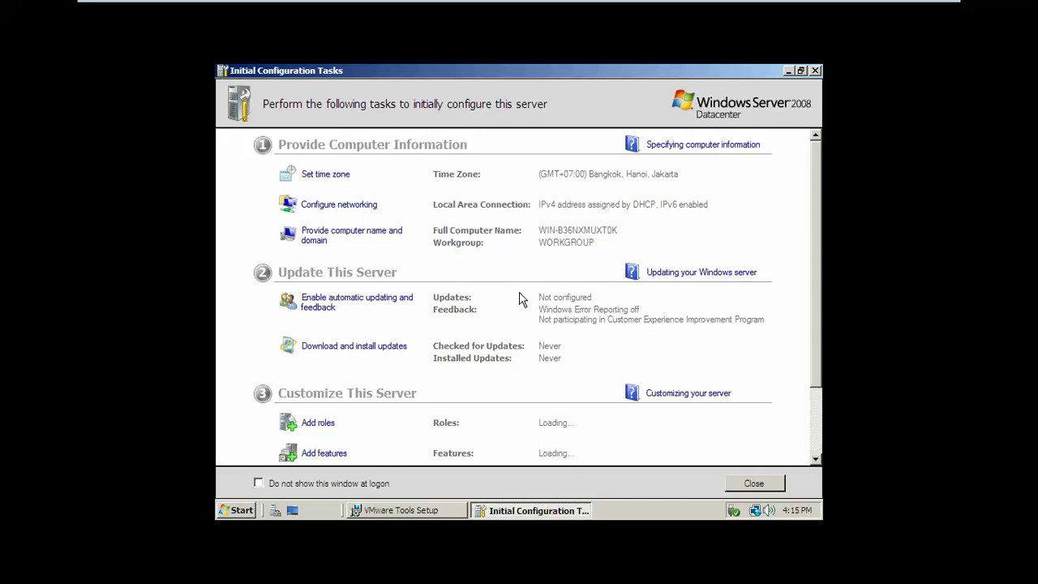
# Step: Inside the guest, close Initial Configuration Tasks and both Server Manager windows, leaving VMware Tools Setup running
pyautogui.click(811, 71)
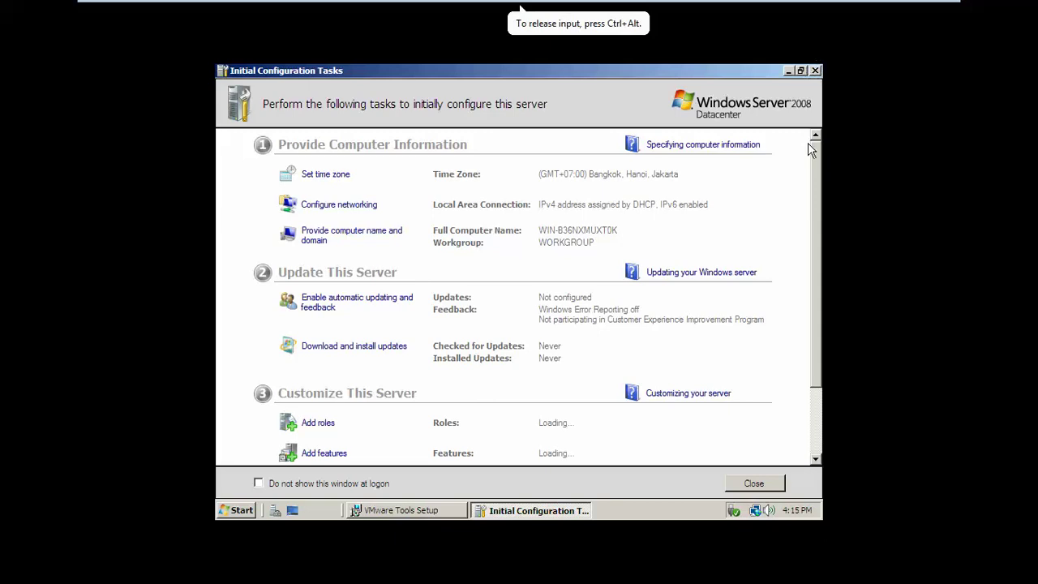
pyautogui.click(764, 484)
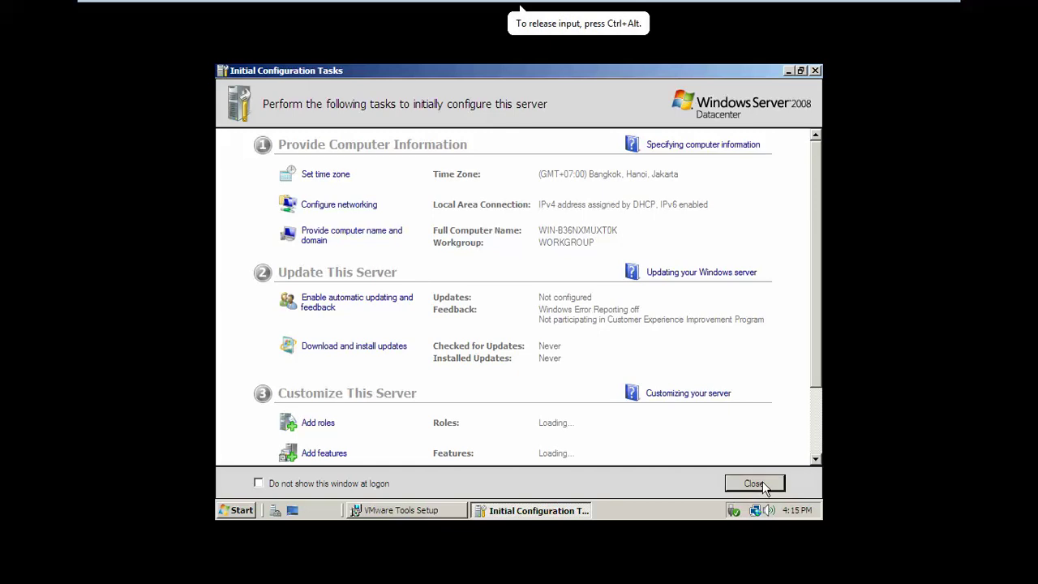
pyautogui.click(754, 484)
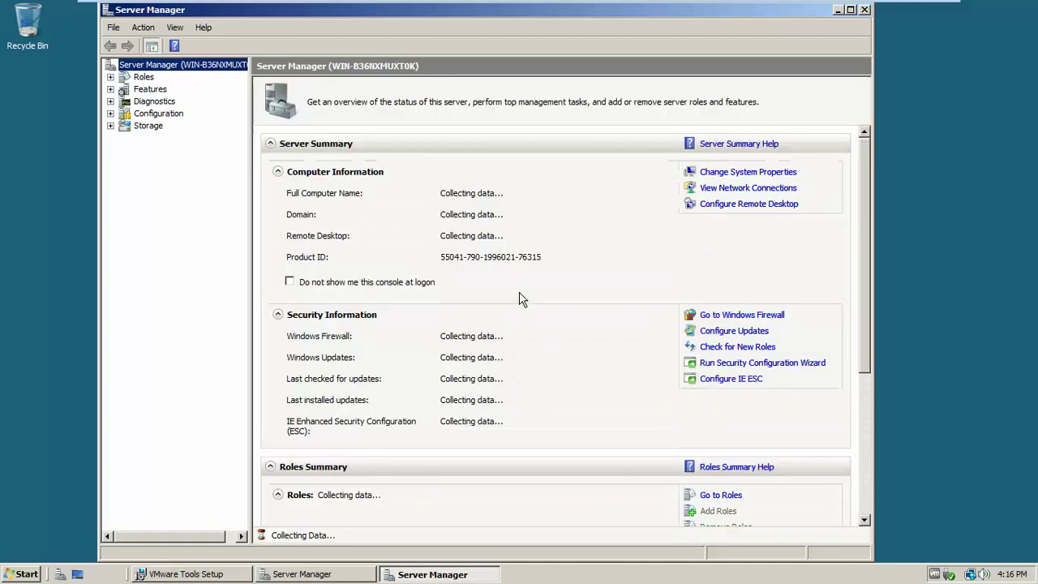
pyautogui.click(864, 10)
pyautogui.click(865, 10)
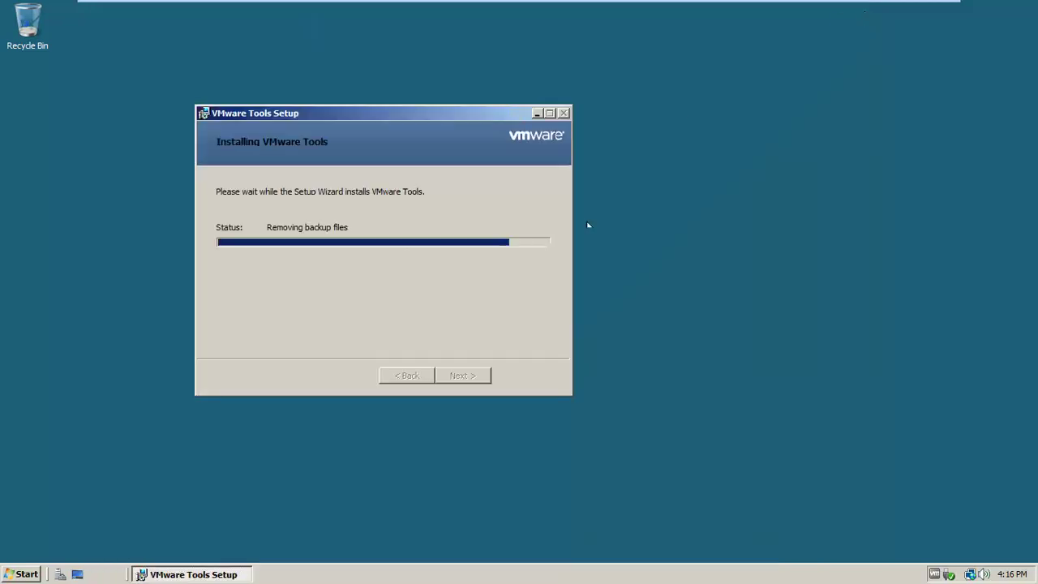
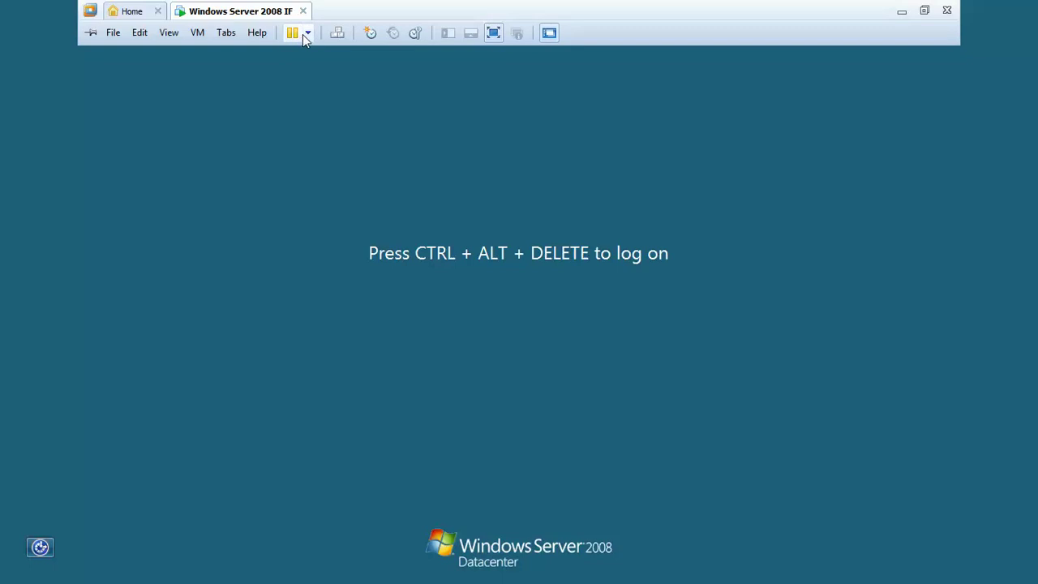
# Step: Send Ctrl+Alt+Del to the guest and choose the Administrator account
pyautogui.click(308, 34)
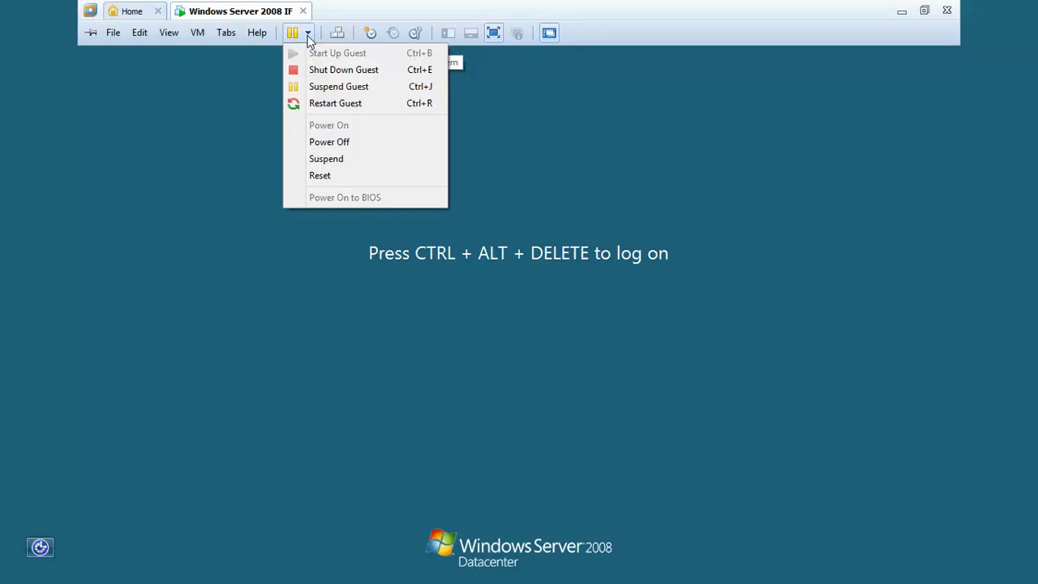
pyautogui.click(410, 12)
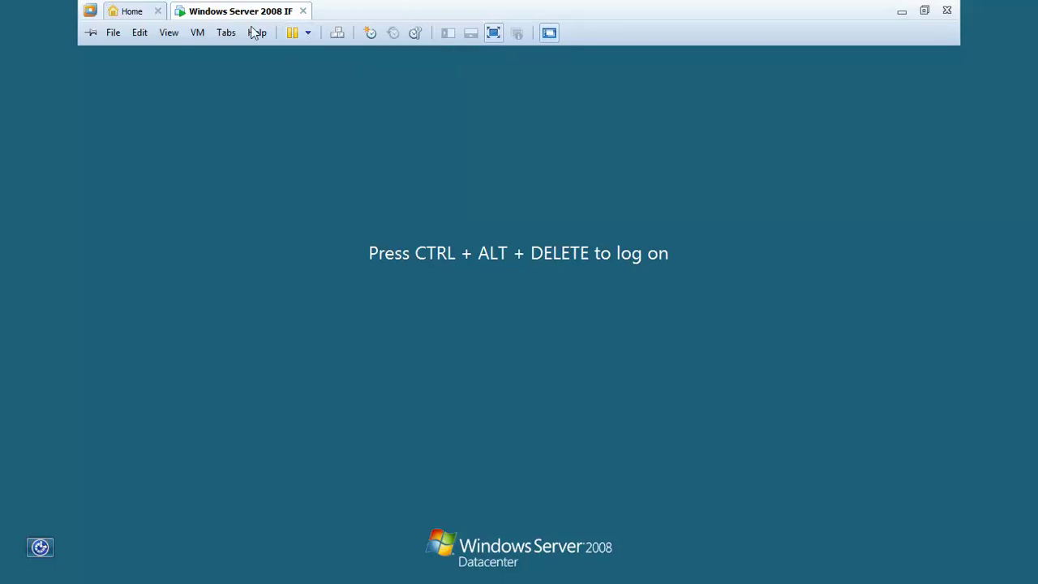
pyautogui.click(195, 38)
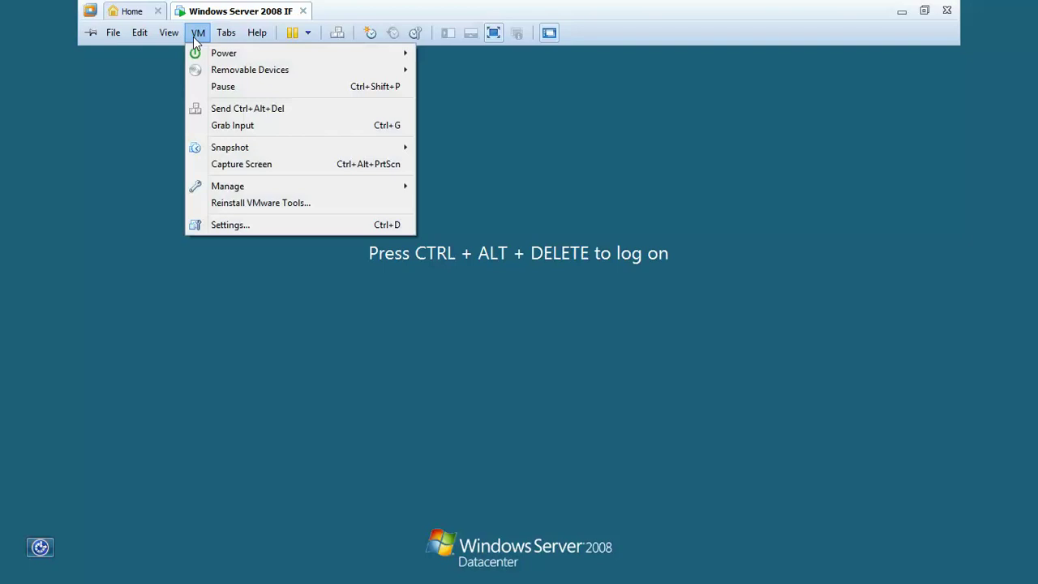
pyautogui.click(253, 113)
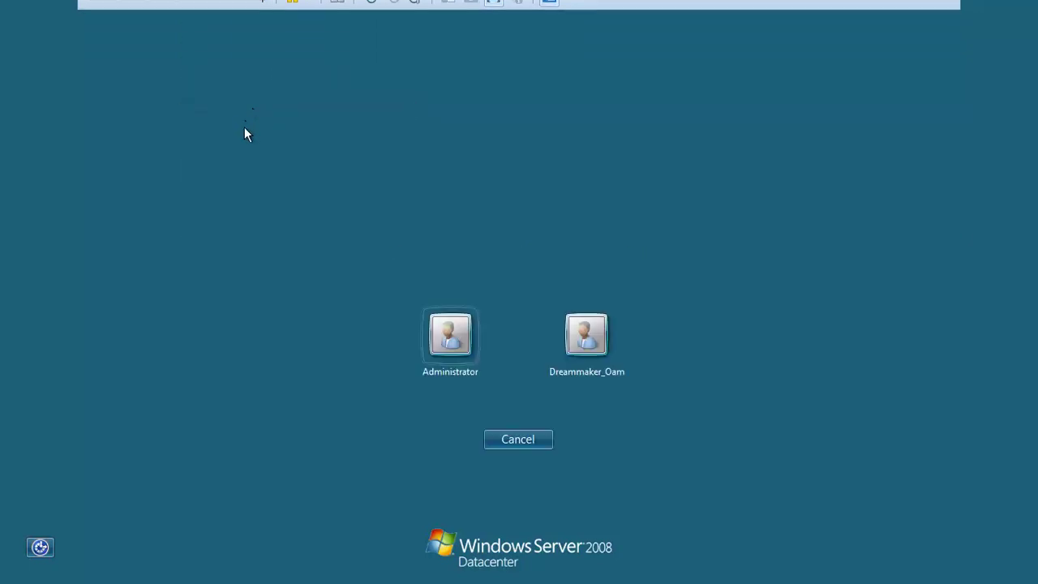
pyautogui.click(451, 334)
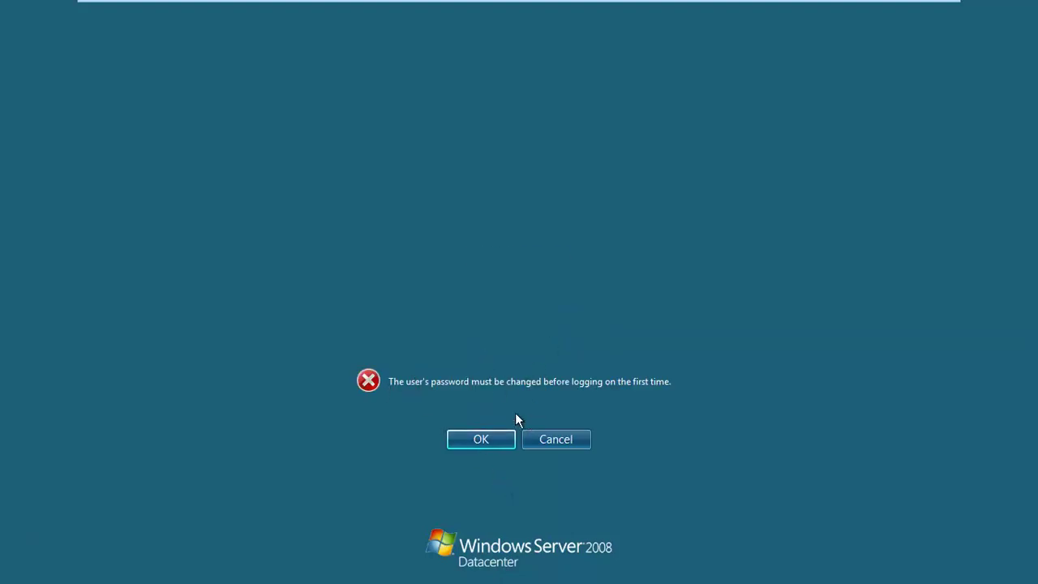
# Step: Enter and confirm the required new Administrator password to finish logging on
pyautogui.click(491, 440)
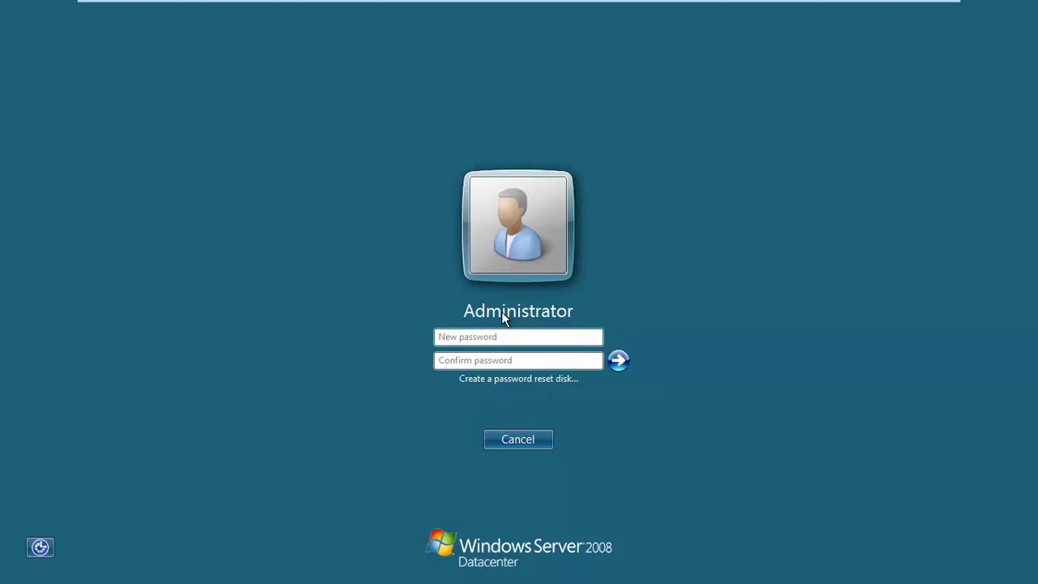
pyautogui.write('********')
pyautogui.click(530, 362)
pyautogui.write('*****')
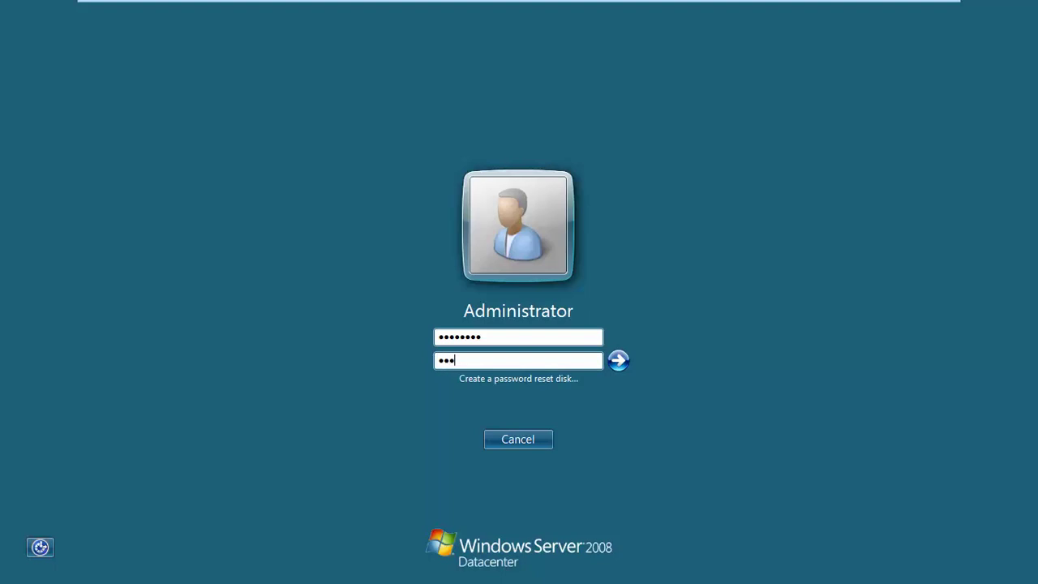
pyautogui.write('***')
pyautogui.click(622, 363)
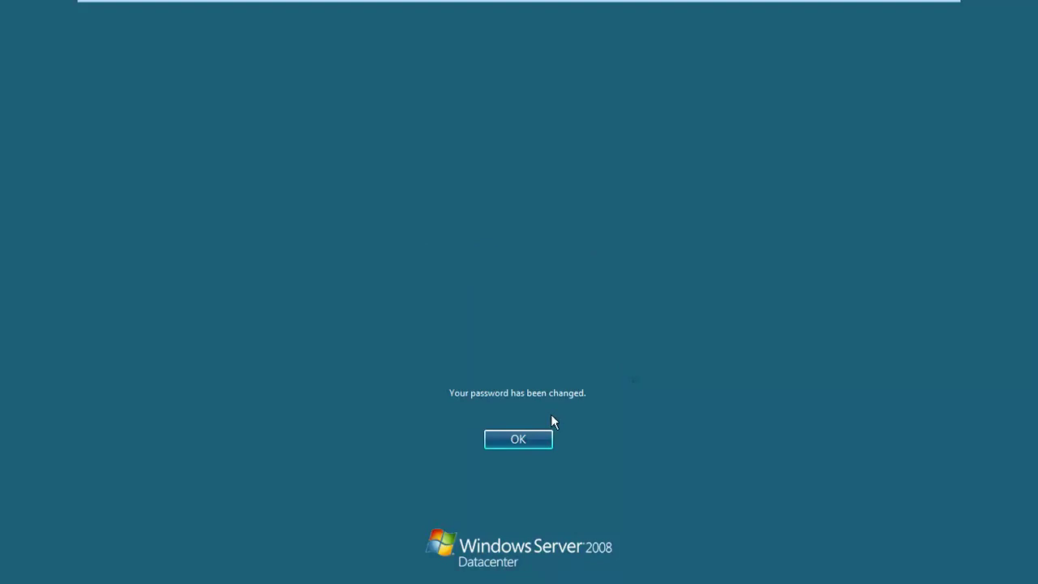
pyautogui.click(519, 439)
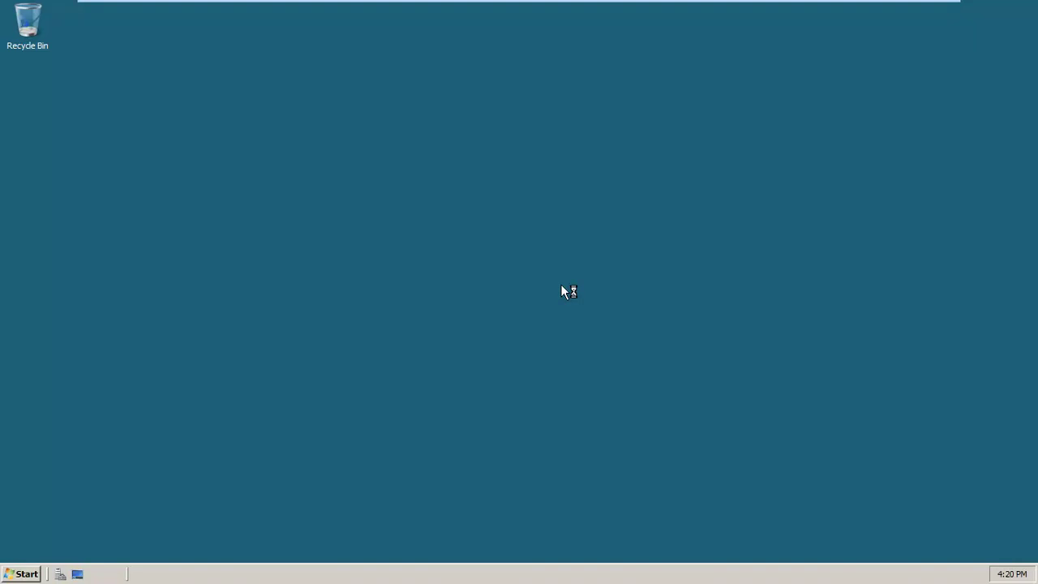
# Step: Close Initial Configuration Tasks and Server Manager, then bring up the guest network tray icon's menu
pyautogui.moveTo(540, 3)
pyautogui.click(493, 33)
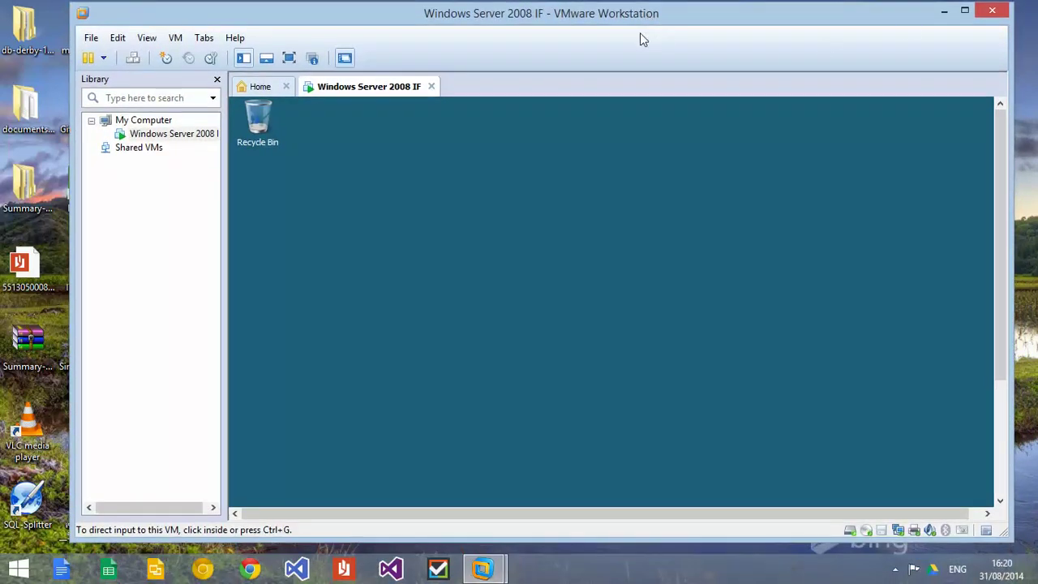
pyautogui.click(289, 59)
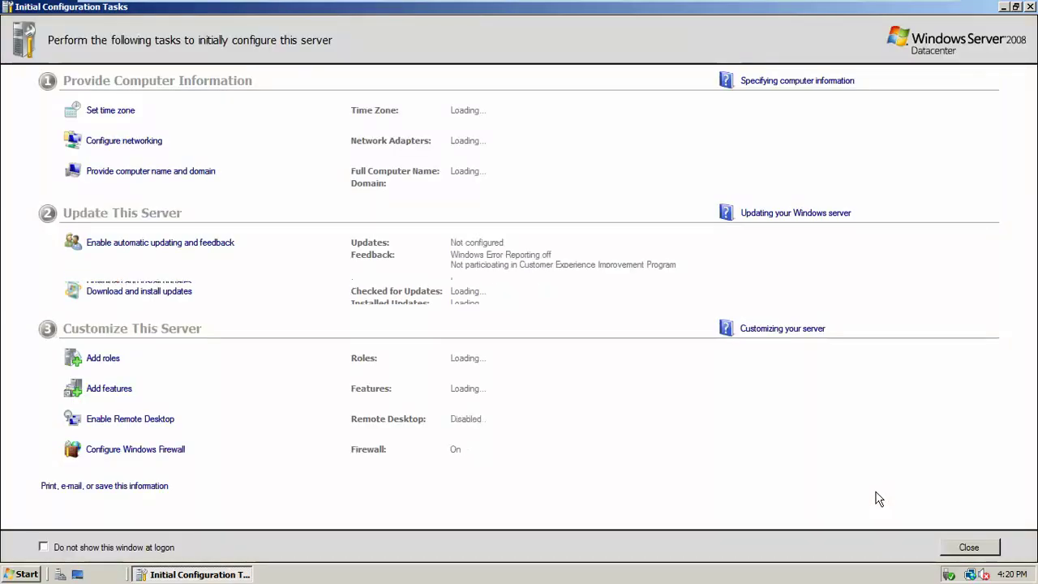
pyautogui.click(969, 548)
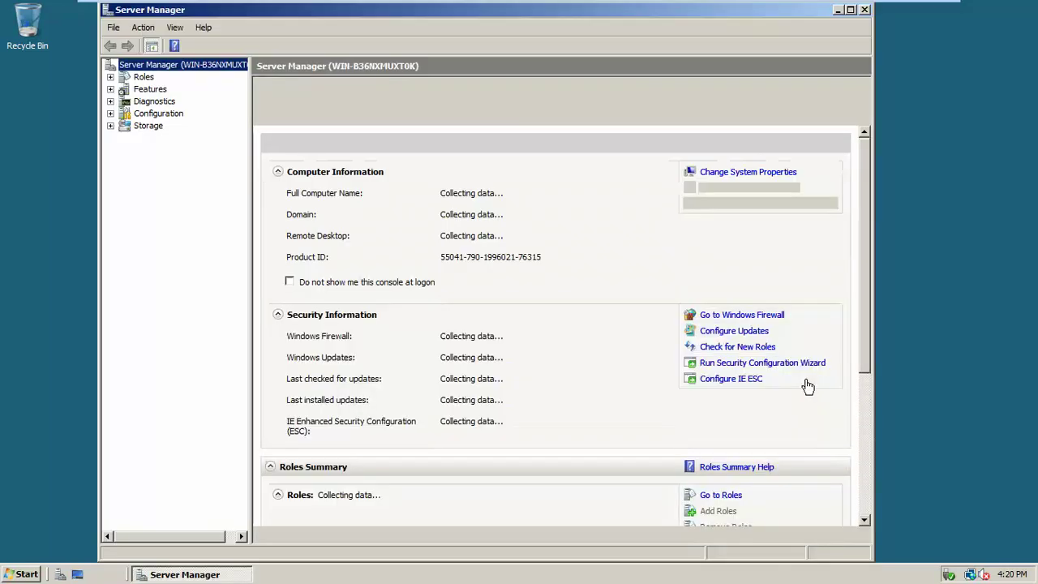
pyautogui.click(865, 11)
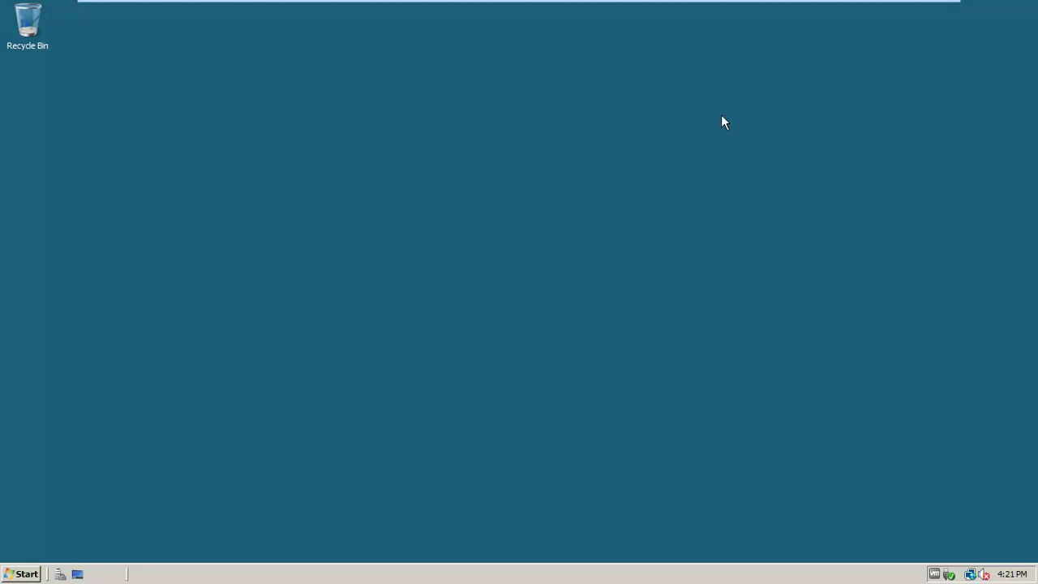
pyautogui.rightClick(971, 575)
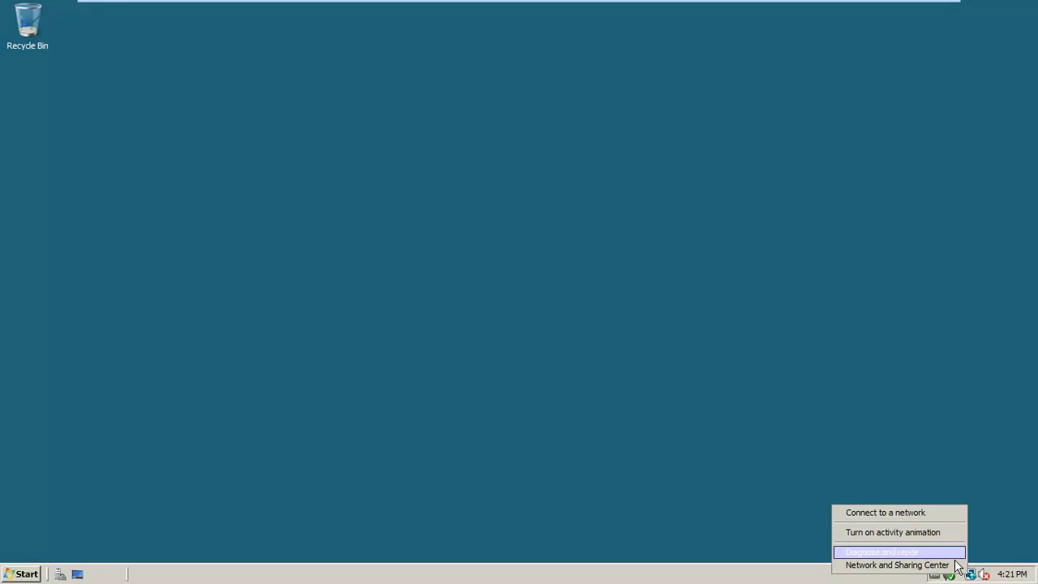
# Step: Show Local Area Connection details and highlight its IPv4 Default Gateway 192.168.61.2
pyautogui.click(952, 574)
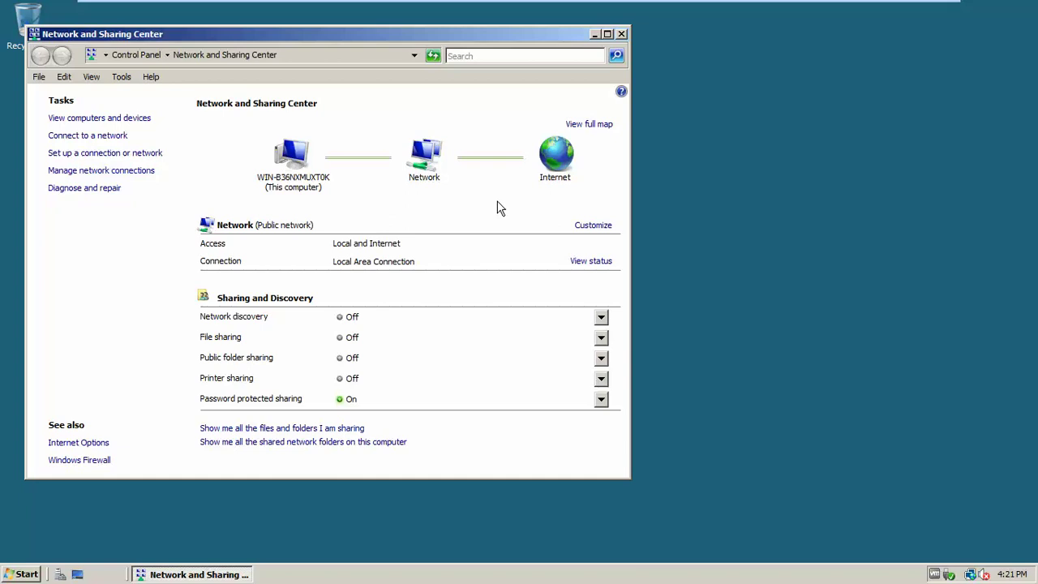
pyautogui.click(591, 262)
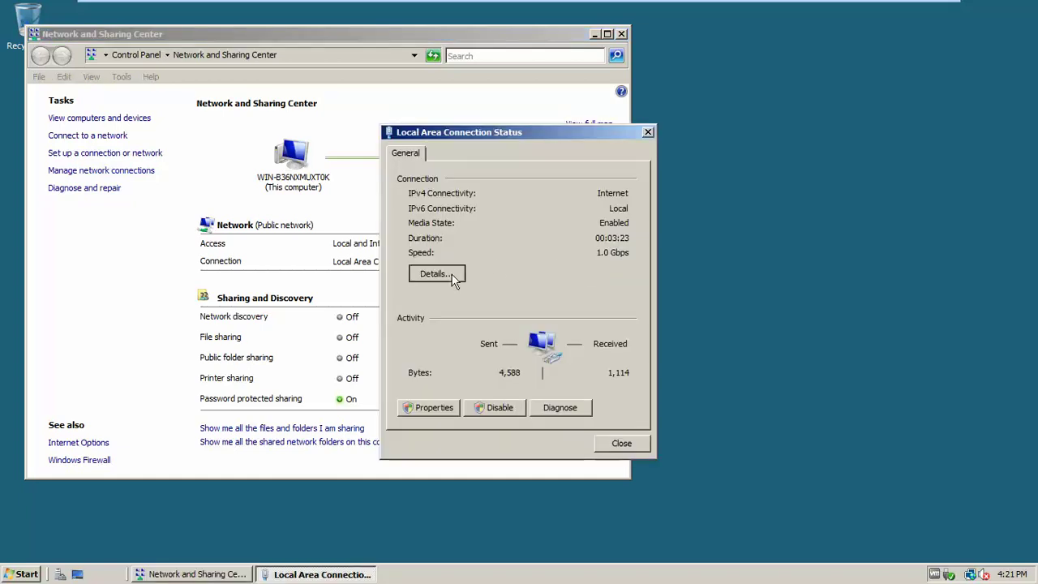
pyautogui.click(454, 278)
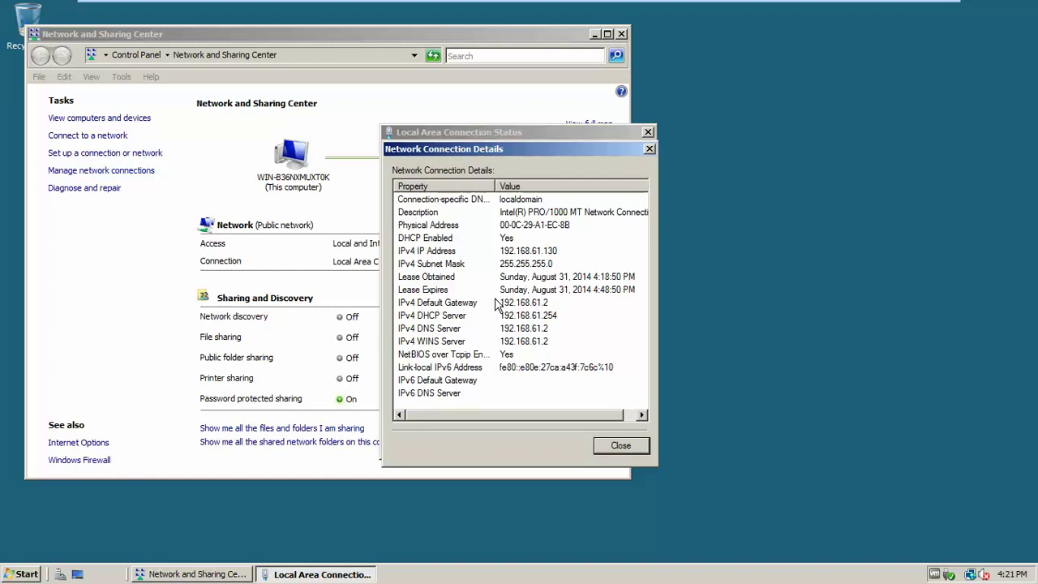
pyautogui.hscroll(1, 497, 303)
pyautogui.moveTo(511, 416); pyautogui.dragTo(470, 415)
pyautogui.click(540, 303)
pyautogui.moveTo(617, 7)
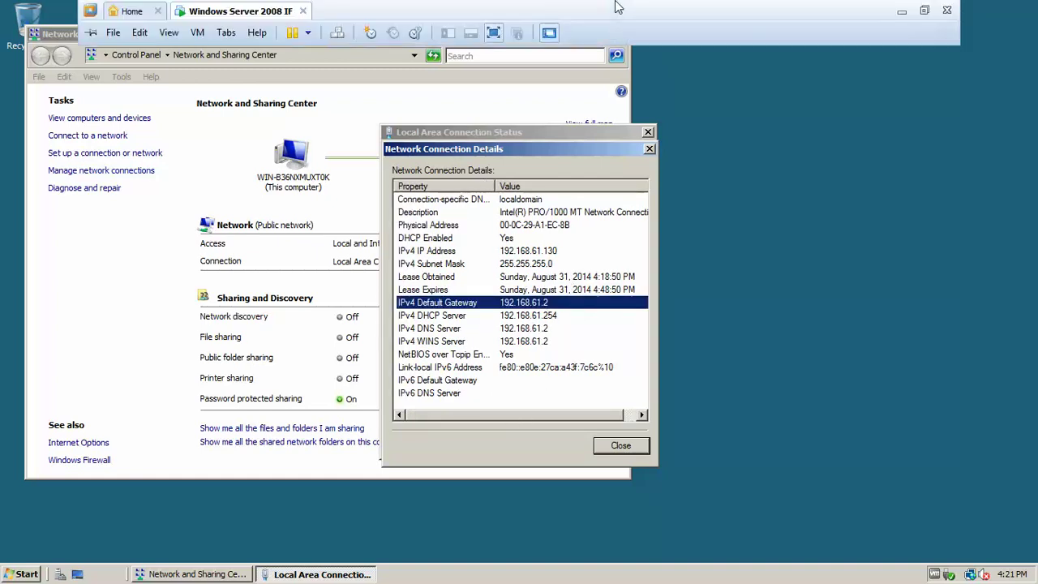
# Step: Leave full screen and open the host's Network and Sharing Center from the tray
pyautogui.click(493, 33)
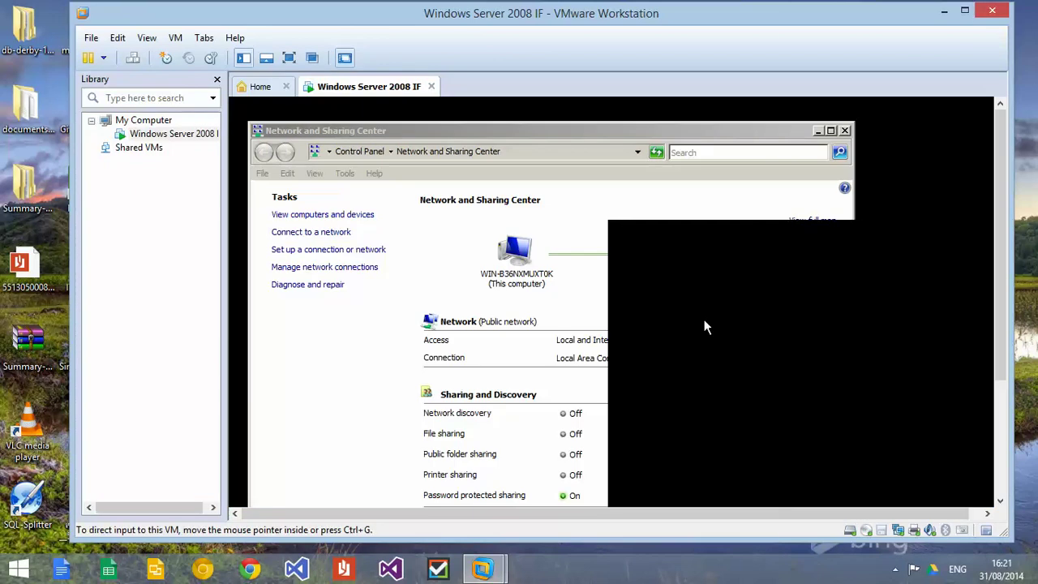
pyautogui.click(896, 569)
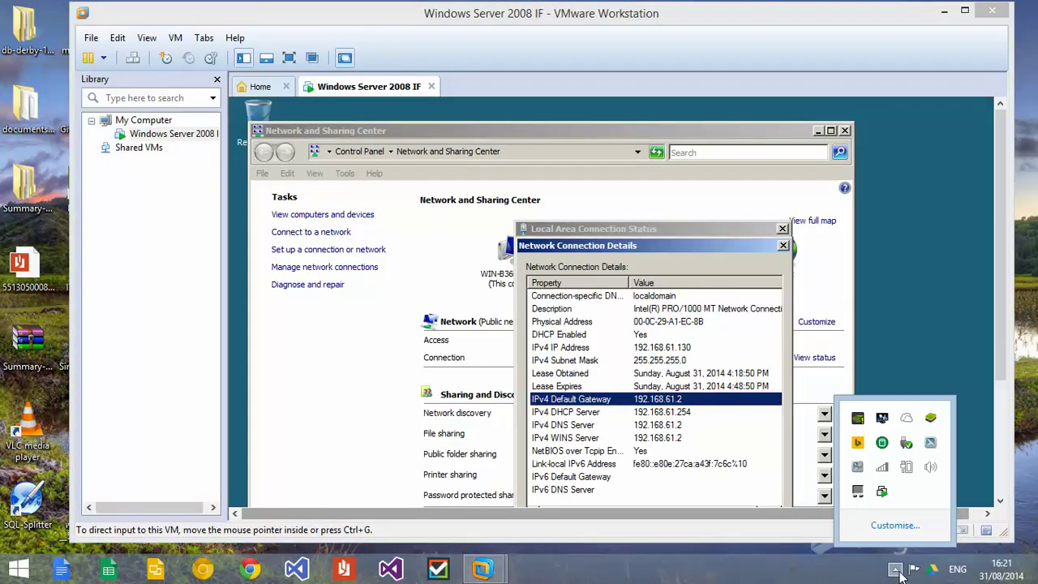
pyautogui.moveTo(883, 477)
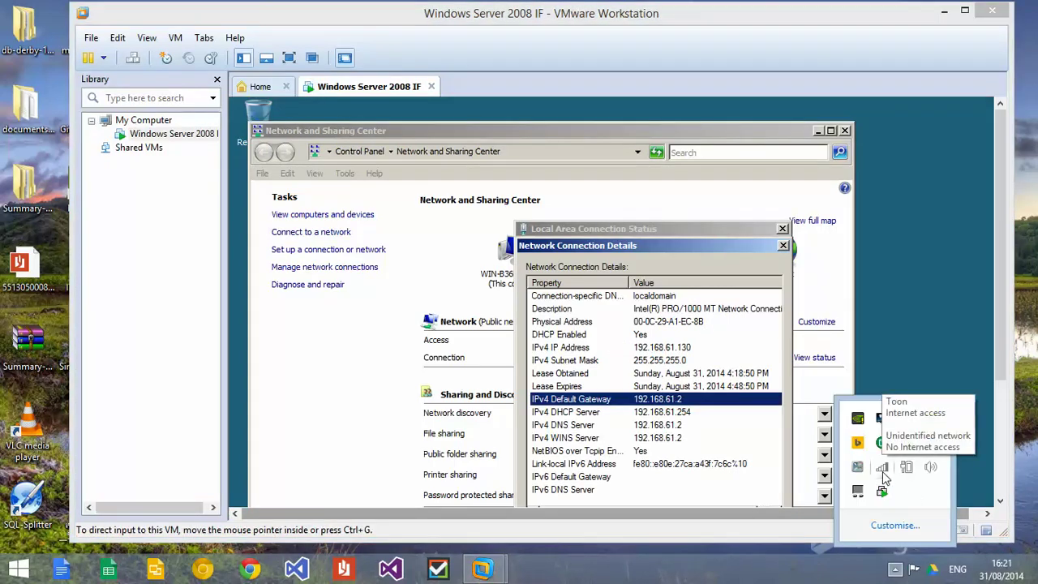
pyautogui.rightClick(883, 470)
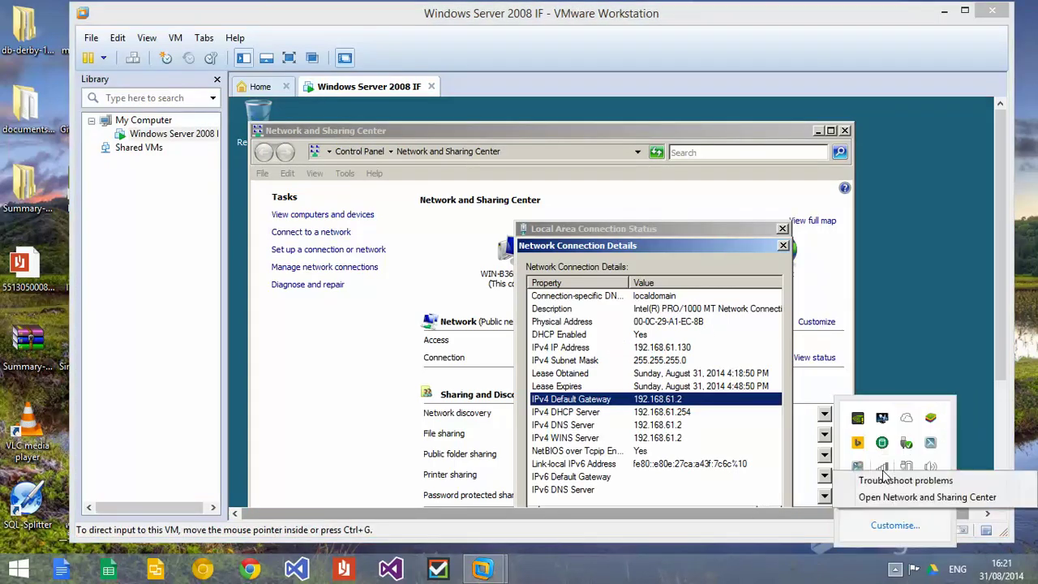
pyautogui.click(883, 468)
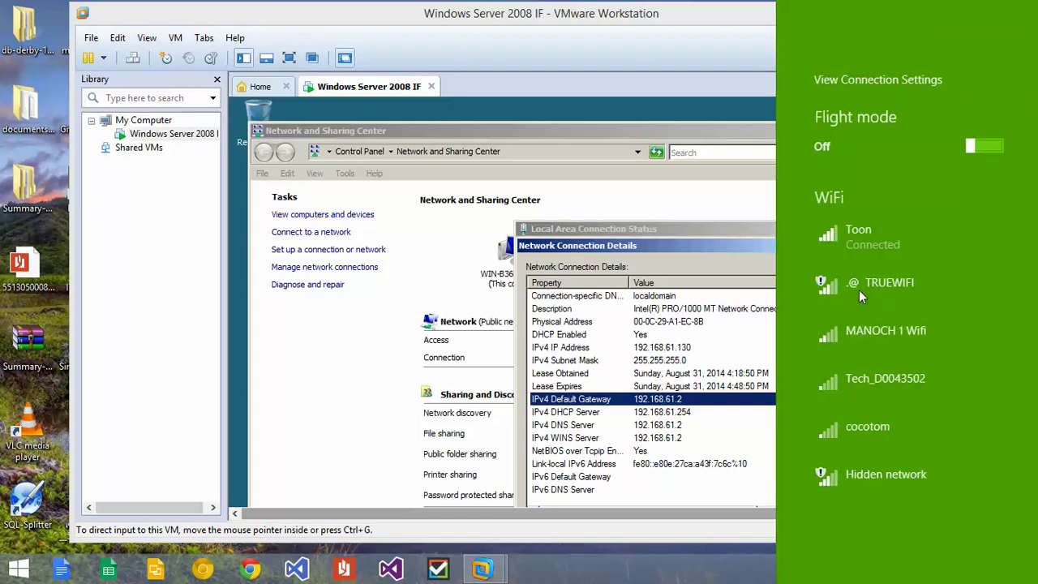
pyautogui.click(895, 571)
pyautogui.click(895, 570)
pyautogui.click(896, 571)
pyautogui.rightClick(882, 468)
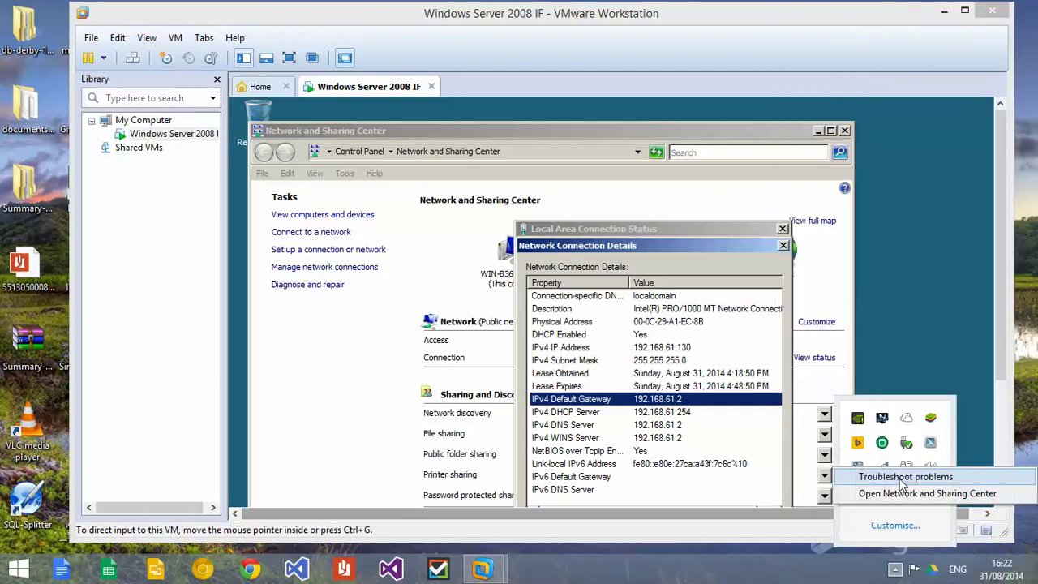
pyautogui.click(924, 493)
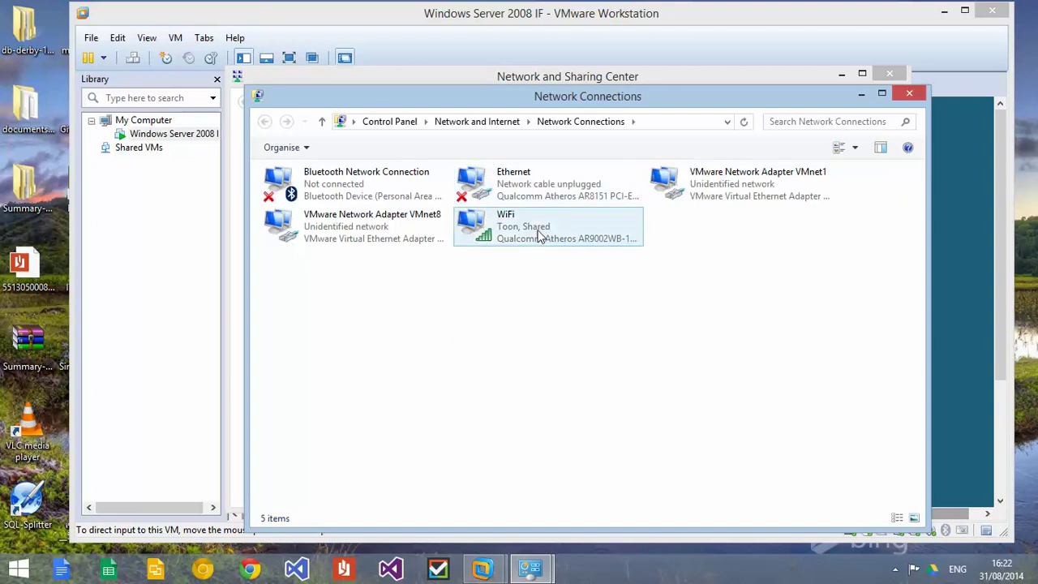
# Step: Show the host WiFi connection details, marking gateway 192.168.1.1, then return to the VM
pyautogui.click(539, 234)
pyautogui.rightClick(539, 233)
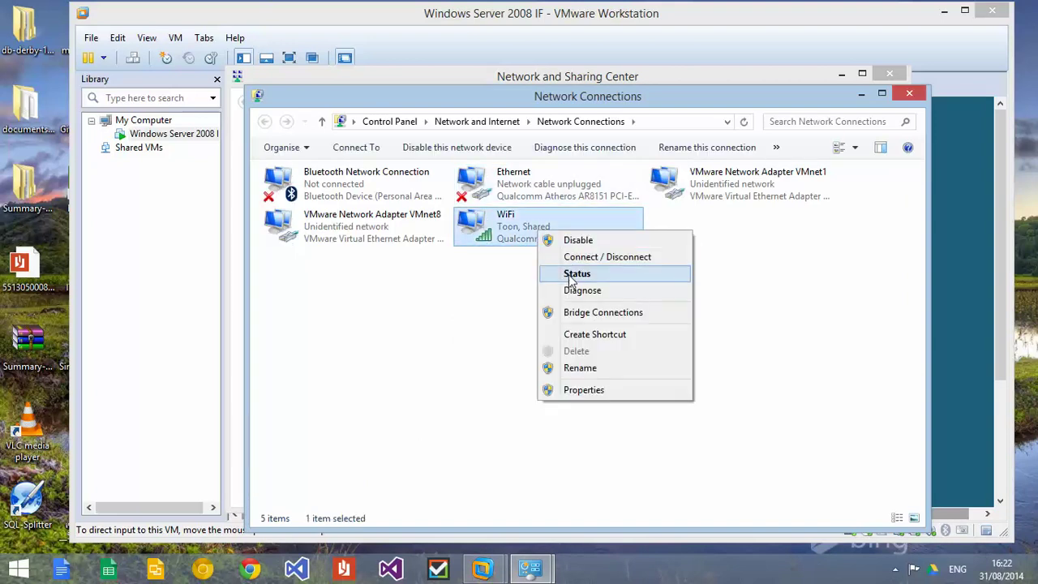
pyautogui.click(570, 277)
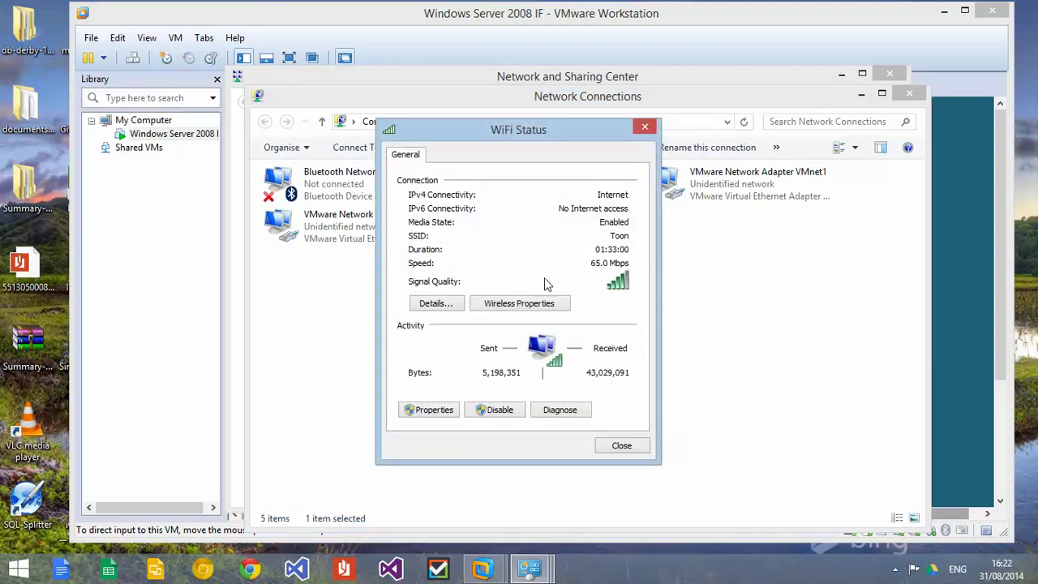
pyautogui.click(435, 304)
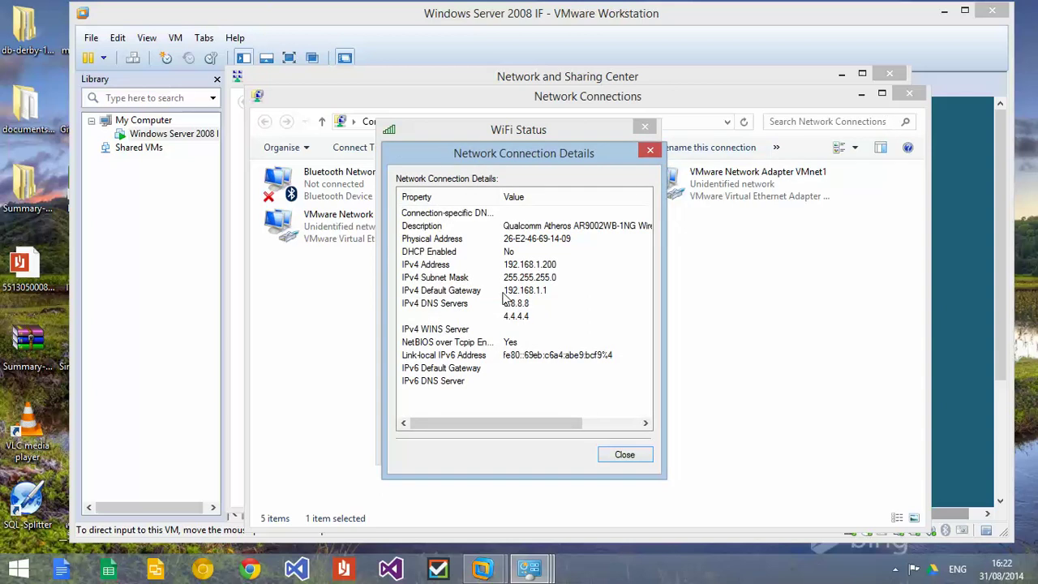
pyautogui.click(504, 295)
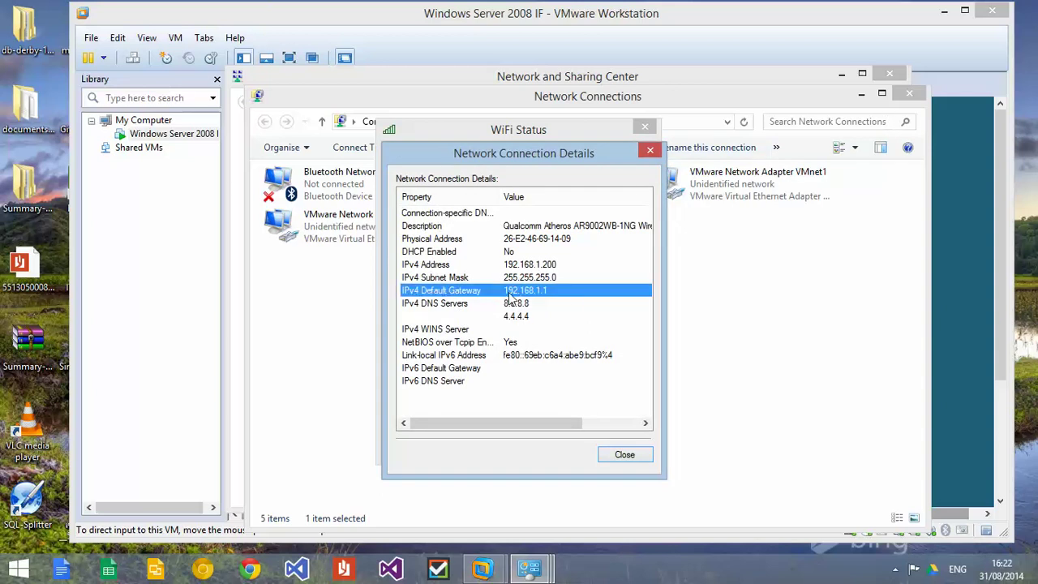
pyautogui.click(962, 240)
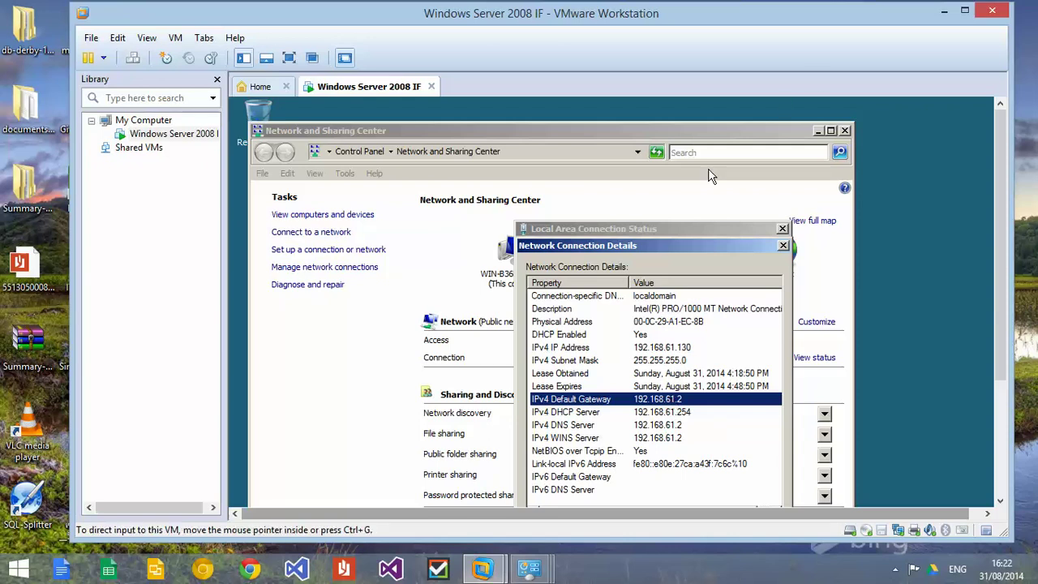
# Step: Dock the host WiFi details at the right edge, noting DNS 8.8.8.8/4.4.4.4 and gateway 192.168.1.1
pyautogui.moveTo(528, 568)
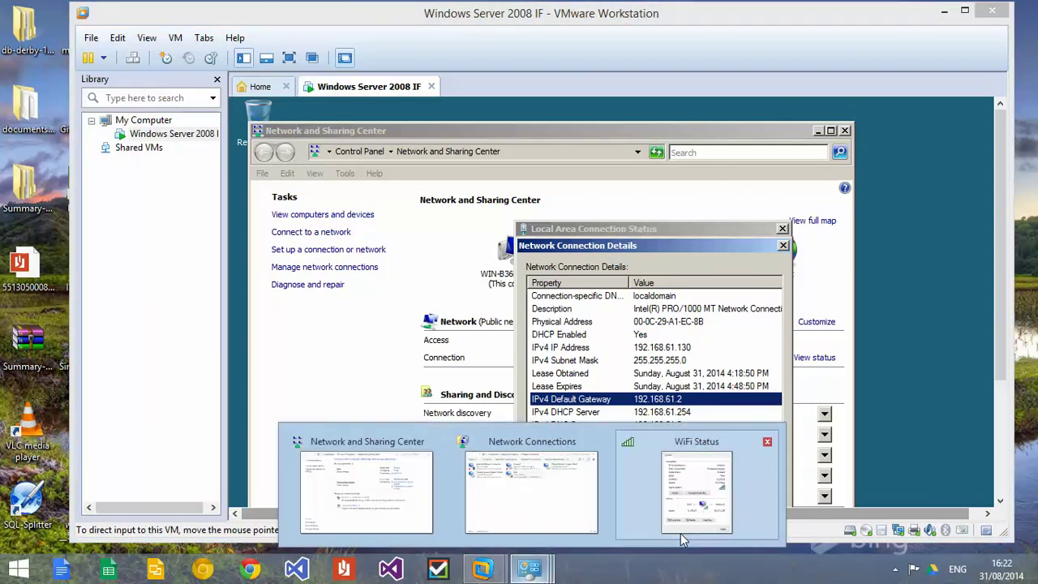
pyautogui.click(692, 483)
pyautogui.moveTo(551, 164); pyautogui.dragTo(937, 140)
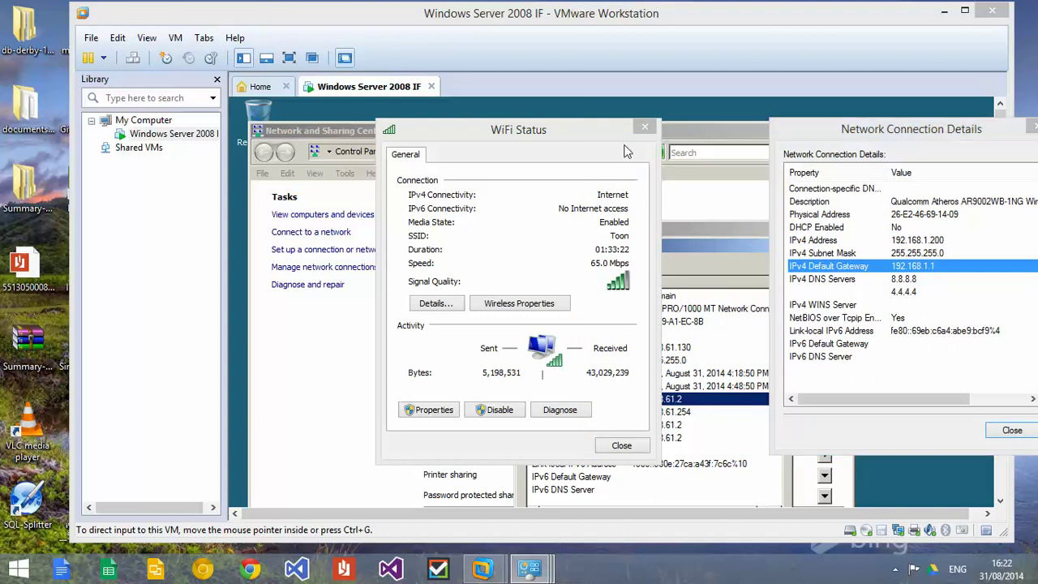
pyautogui.click(621, 445)
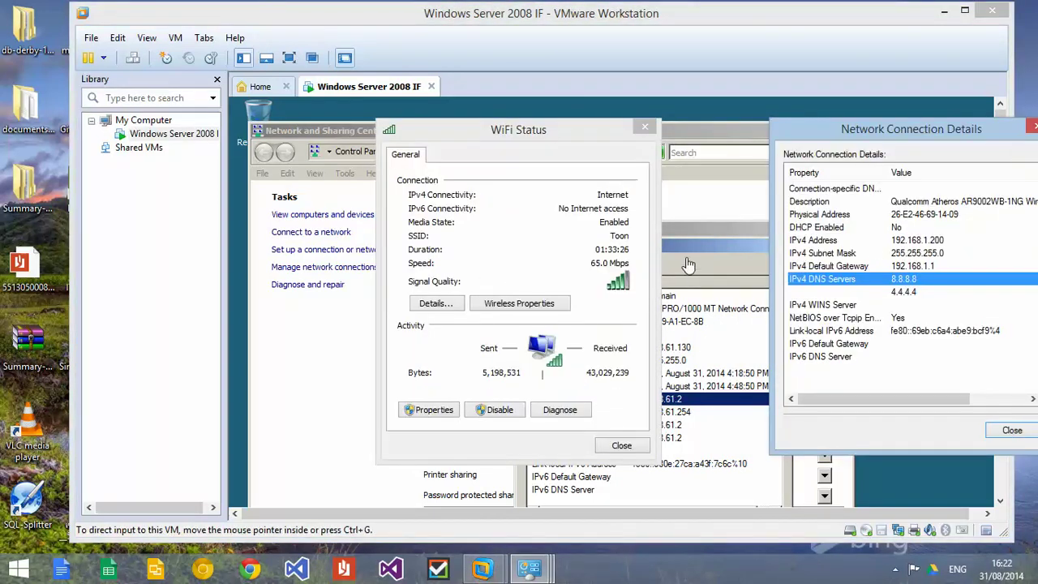
pyautogui.click(535, 144)
pyautogui.moveTo(879, 129); pyautogui.dragTo(567, 146)
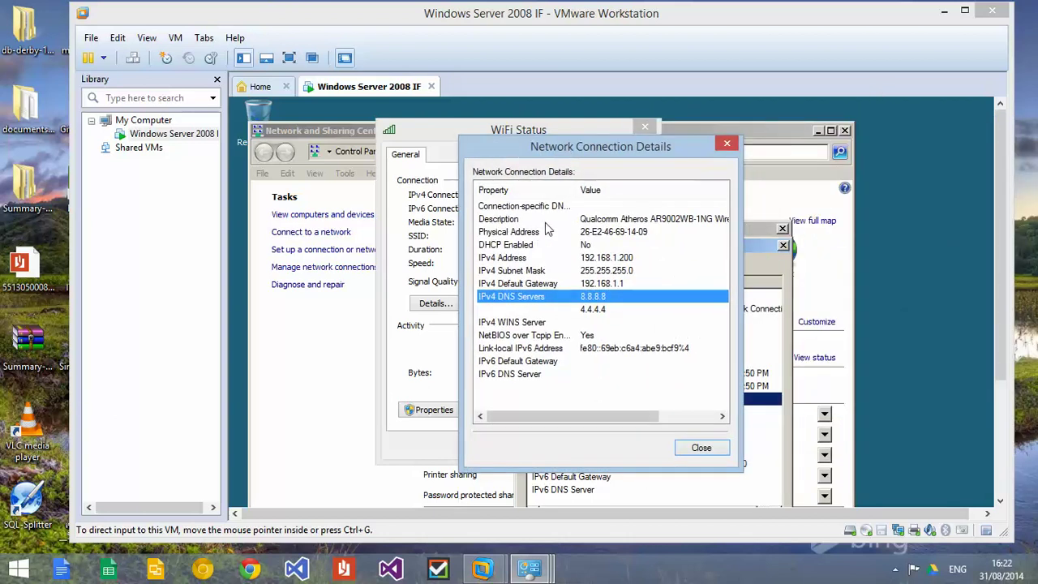
pyautogui.click(727, 143)
pyautogui.moveTo(580, 138); pyautogui.dragTo(1036, 129)
pyautogui.click(912, 298)
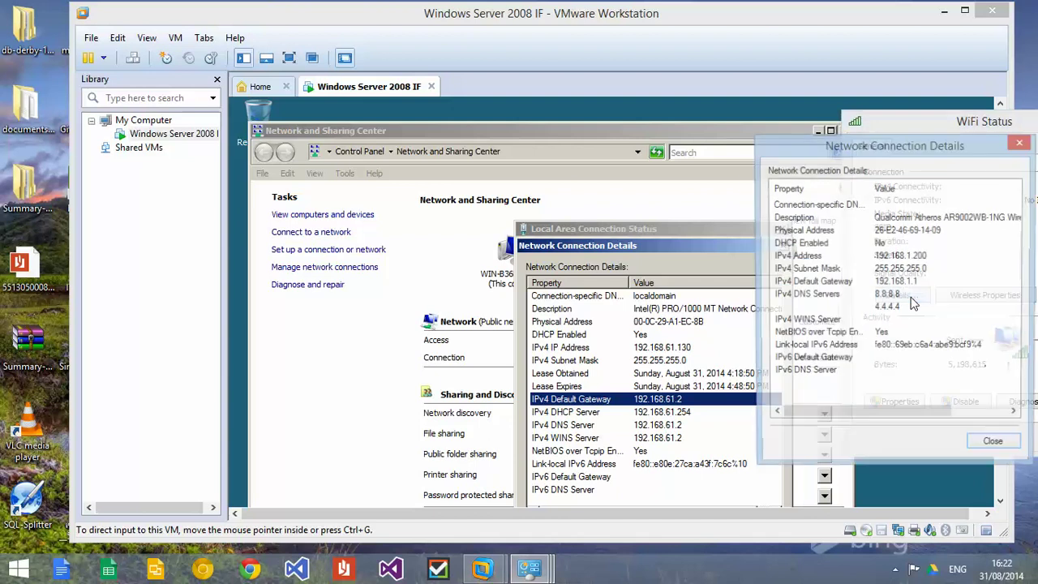
pyautogui.moveTo(822, 213); pyautogui.dragTo(947, 133)
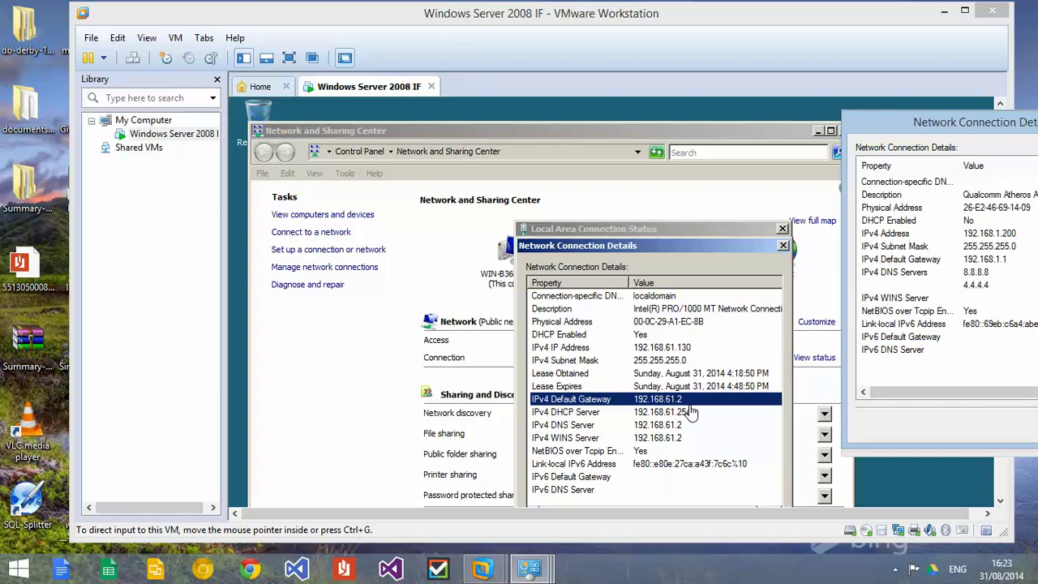
pyautogui.click(970, 275)
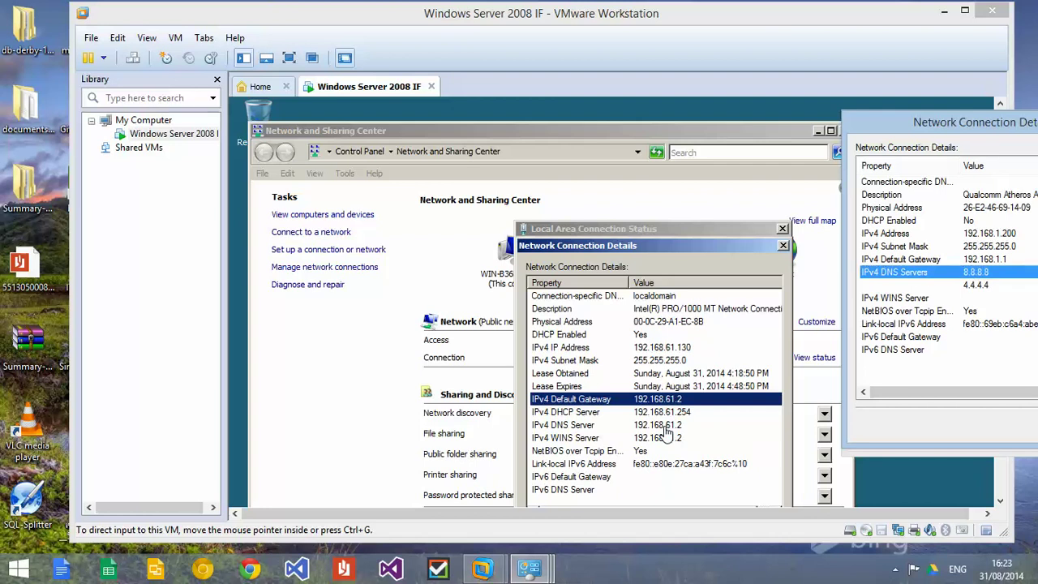
pyautogui.click(932, 261)
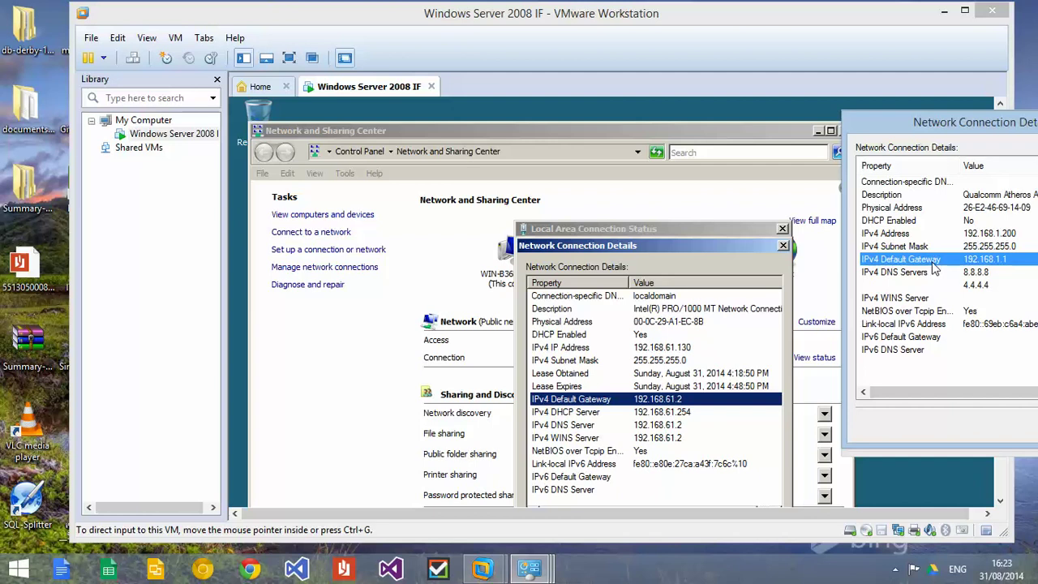
# Step: Close the guest's connection details and open the Local Area Connection properties
pyautogui.click(677, 240)
pyautogui.moveTo(678, 240); pyautogui.dragTo(645, 148)
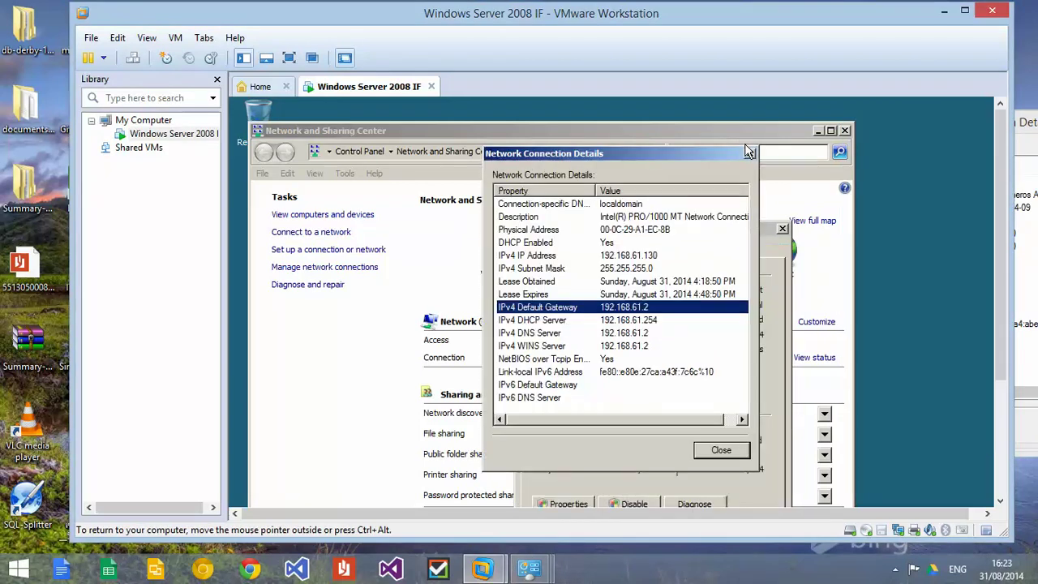
pyautogui.click(748, 153)
pyautogui.moveTo(717, 223); pyautogui.dragTo(684, 155)
pyautogui.click(543, 429)
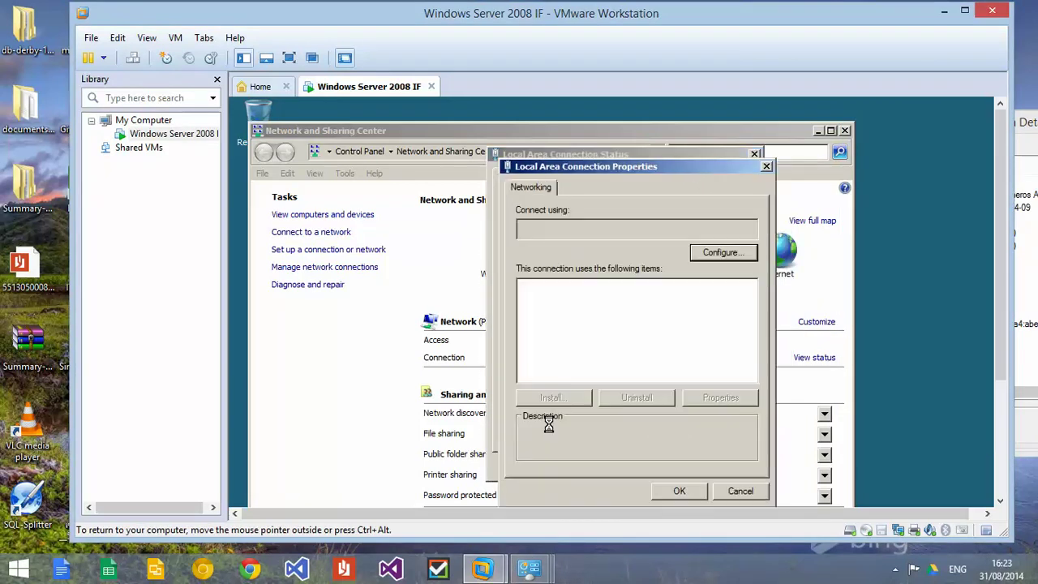
# Step: Open the guest's Internet Protocol Version 4 settings and choose a fixed IP address
pyautogui.click(1023, 267)
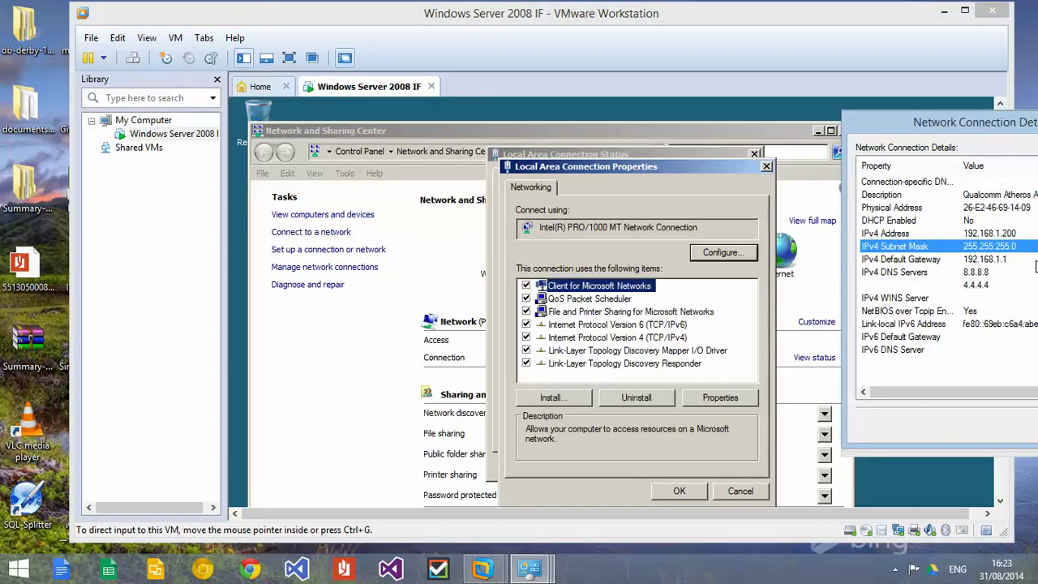
pyautogui.click(643, 341)
pyautogui.doubleClick(643, 342)
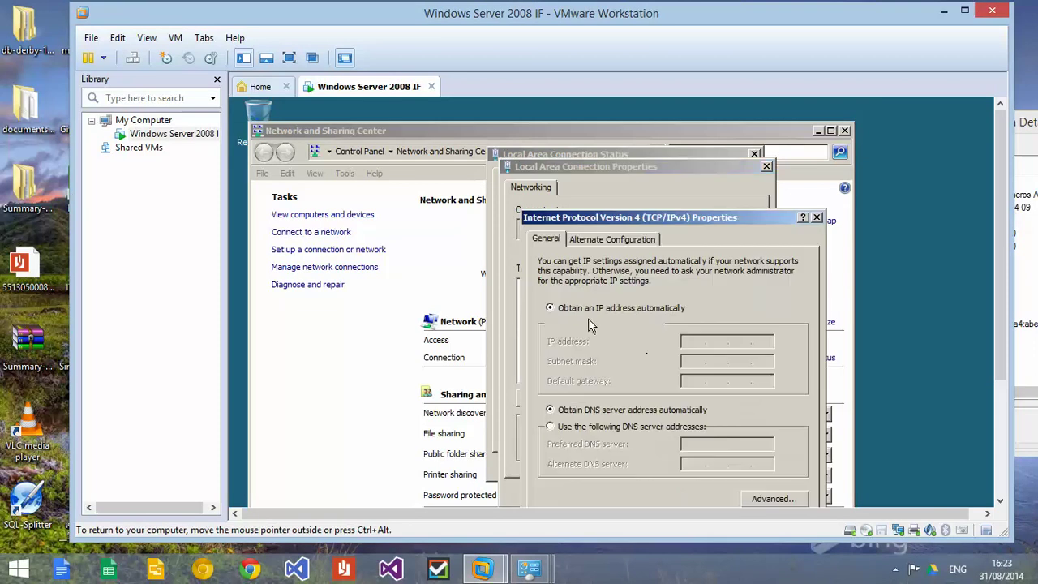
pyautogui.click(604, 324)
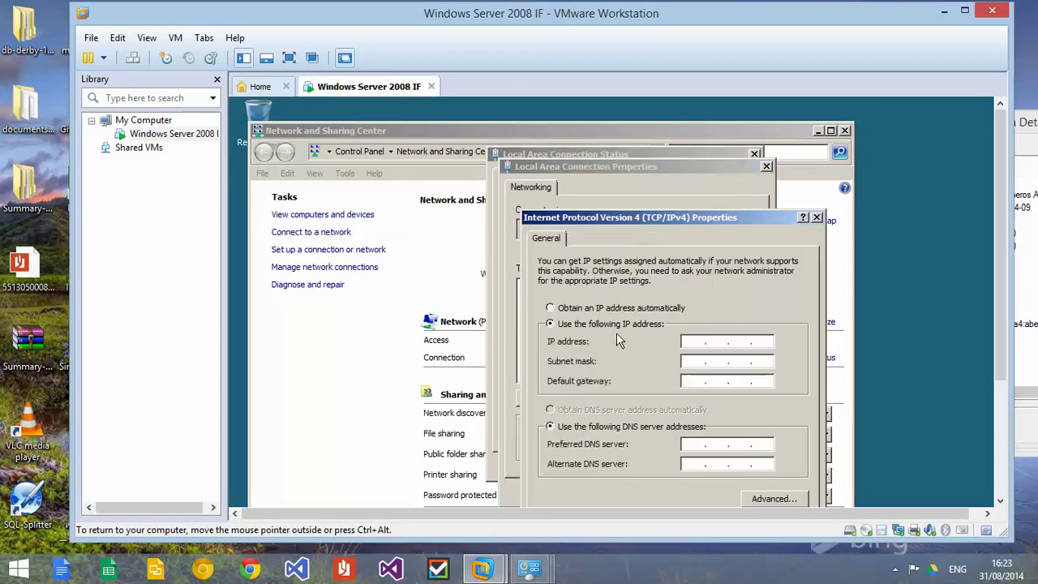
# Step: Enter gateway 192.168.1.1, mask 255.255.255.0 and a first address of 192.168.1.255
pyautogui.click(691, 340)
pyautogui.write('1')
pyautogui.click(690, 384)
pyautogui.write('192 . 168 . 1 . 1')
pyautogui.click(694, 361)
pyautogui.write('168.1.1')
pyautogui.click(691, 341)
pyautogui.write('192 . 168 . 1 . 255')
pyautogui.press('Tab')
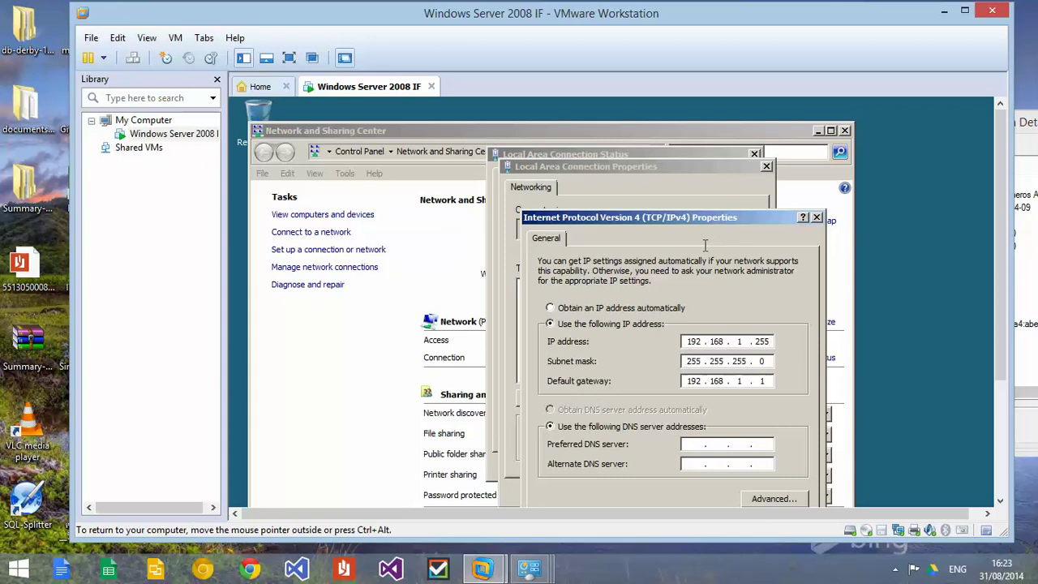
# Step: Correct the address to 192.168.1.199, add DNS 8.8.8.8 and 4.4.4.4, and save
pyautogui.moveTo(698, 218); pyautogui.dragTo(694, 173)
pyautogui.click(764, 291)
pyautogui.press('BackSpace')
pyautogui.press('BackSpace')
pyautogui.press('BackSpace')
pyautogui.write('199')
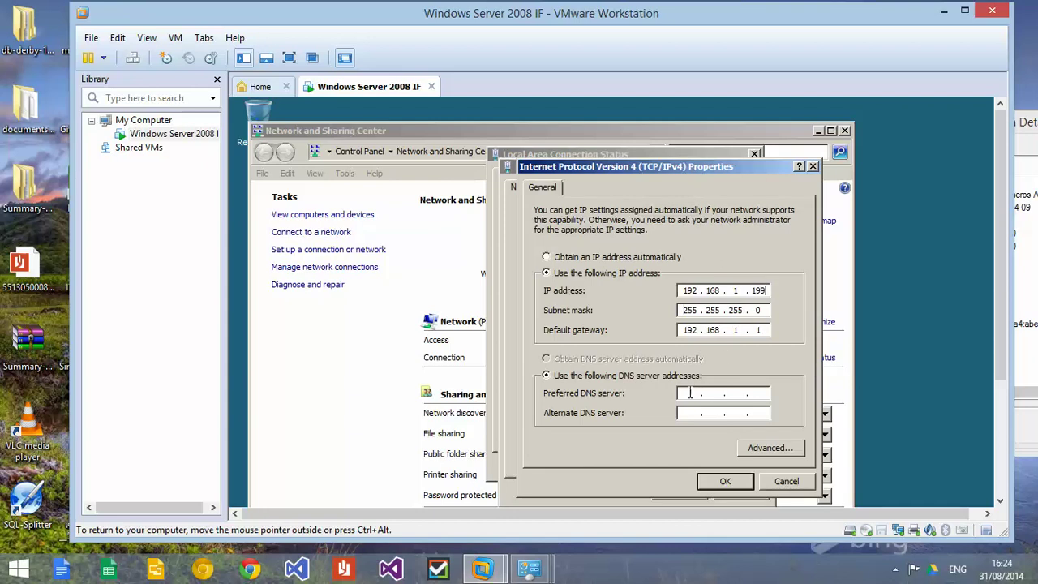
pyautogui.click(691, 393)
pyautogui.write('8.8.8.8')
pyautogui.write('4.4.4.4')
pyautogui.click(726, 481)
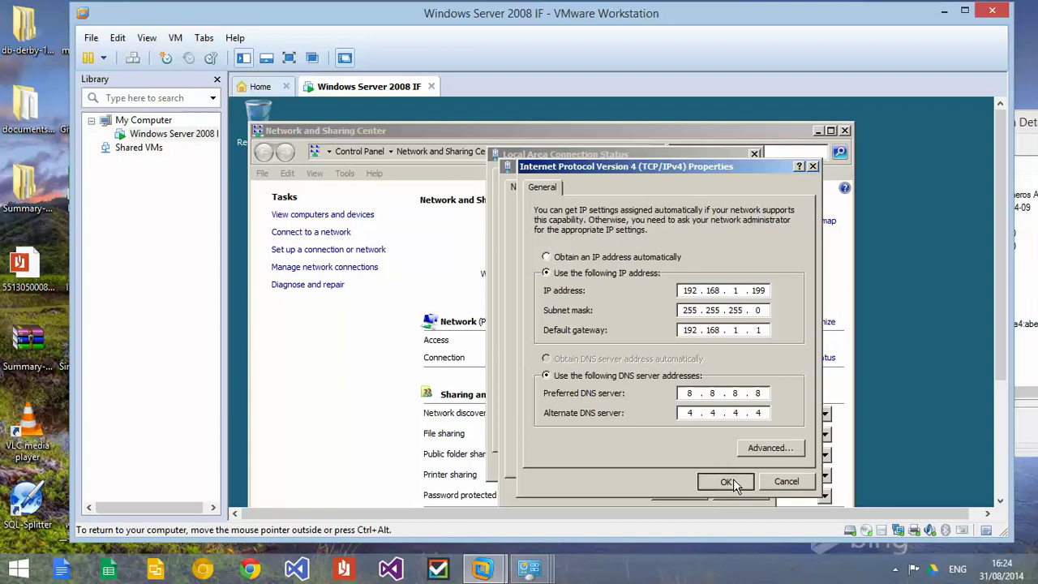
pyautogui.click(689, 489)
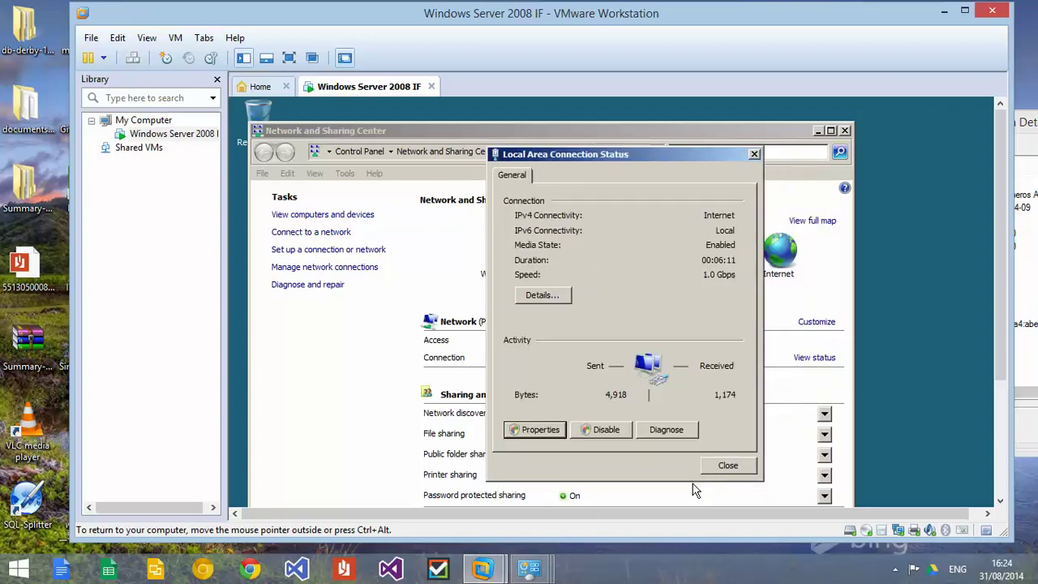
# Step: Verify the guest reports 192.168.1.199 with DNS 8.8.8.8, close the status windows, and go full screen
pyautogui.click(557, 298)
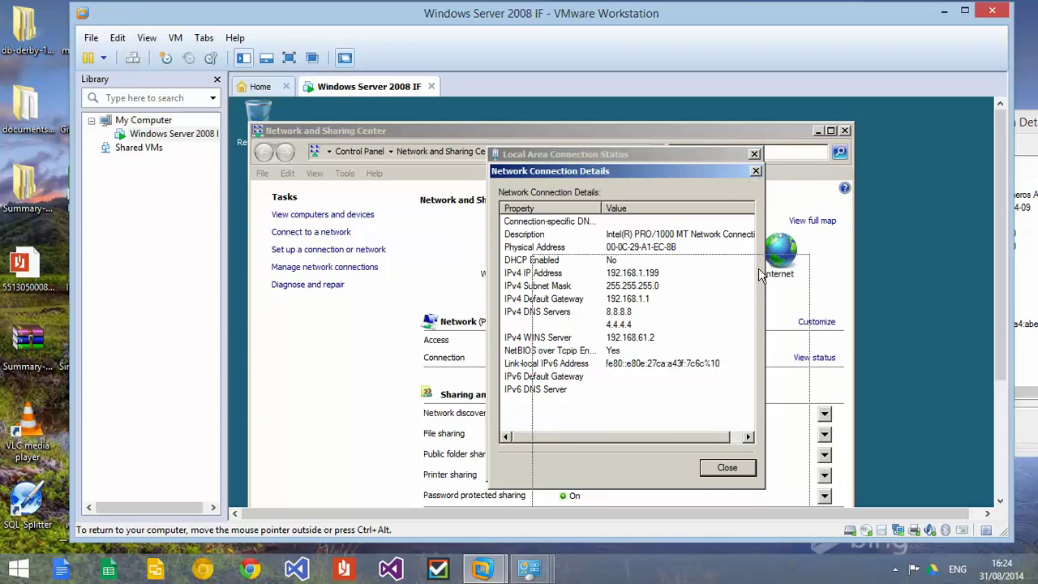
pyautogui.click(800, 264)
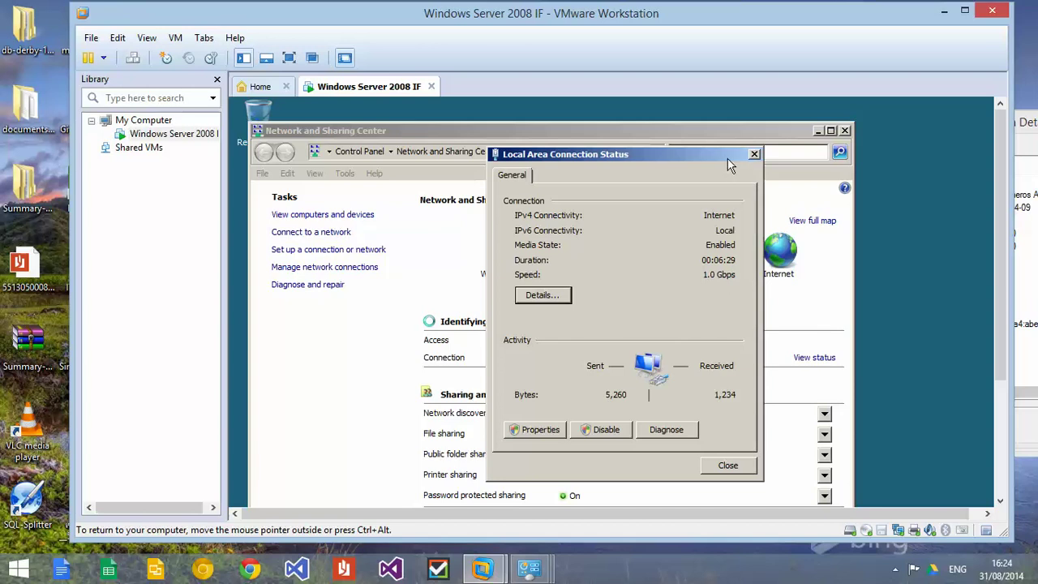
pyautogui.click(754, 154)
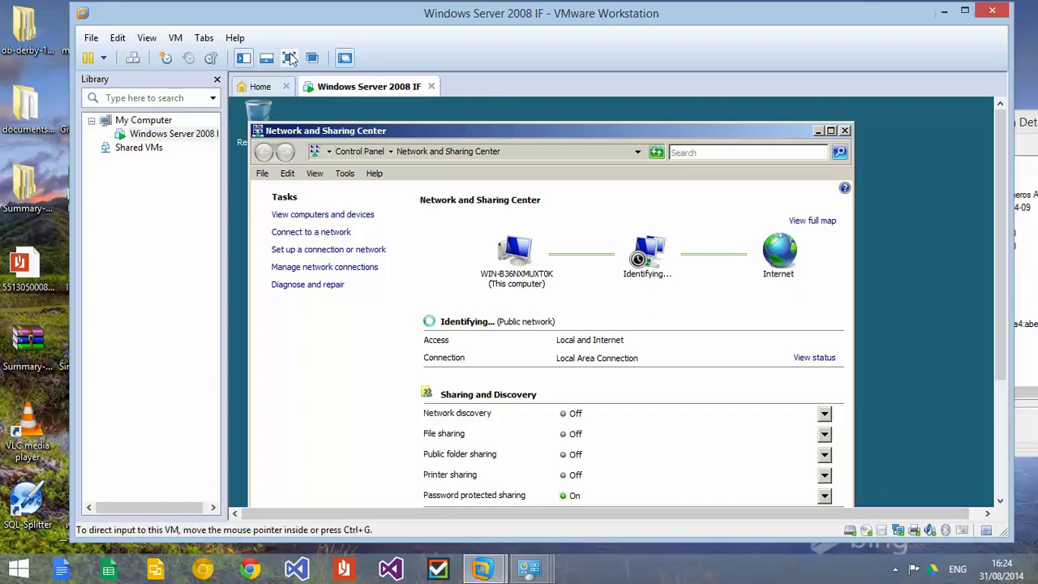
pyautogui.click(290, 58)
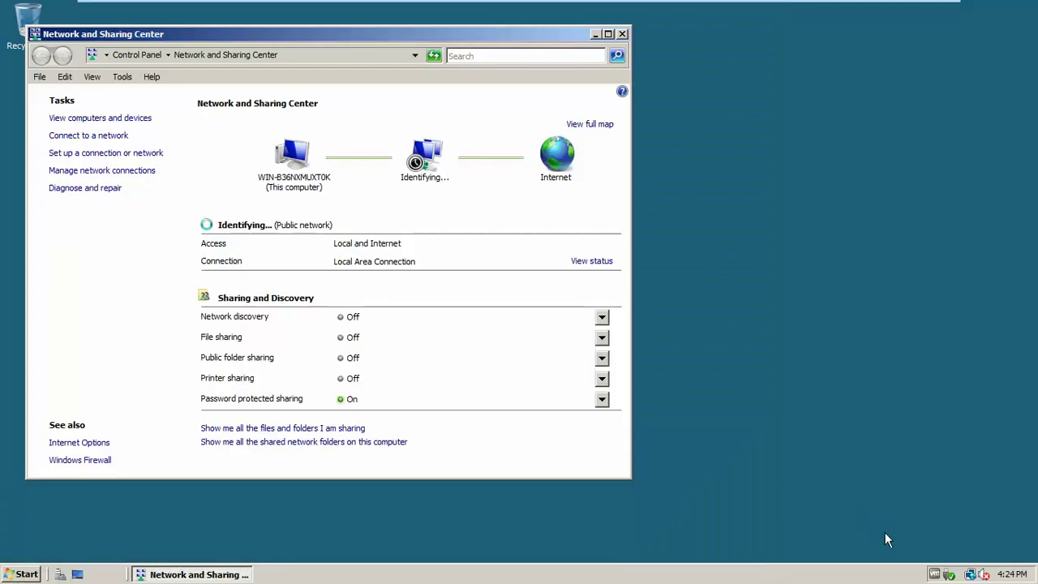
# Step: Review the guest's Local Area Connection details, focusing on the IPv4 default gateway row
pyautogui.moveTo(972, 578)
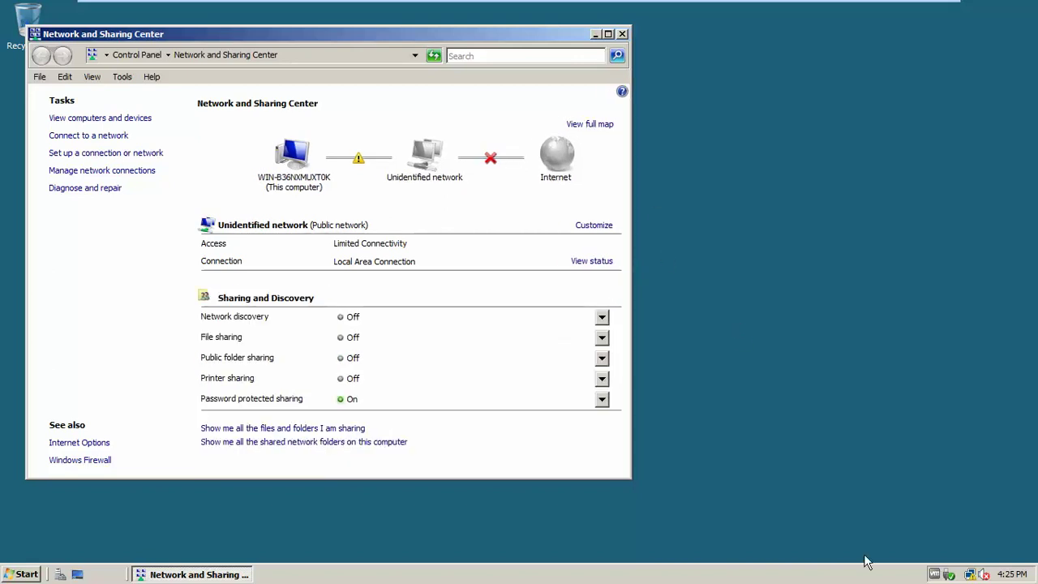
pyautogui.click(972, 574)
pyautogui.click(542, 254)
pyautogui.rightClick(969, 574)
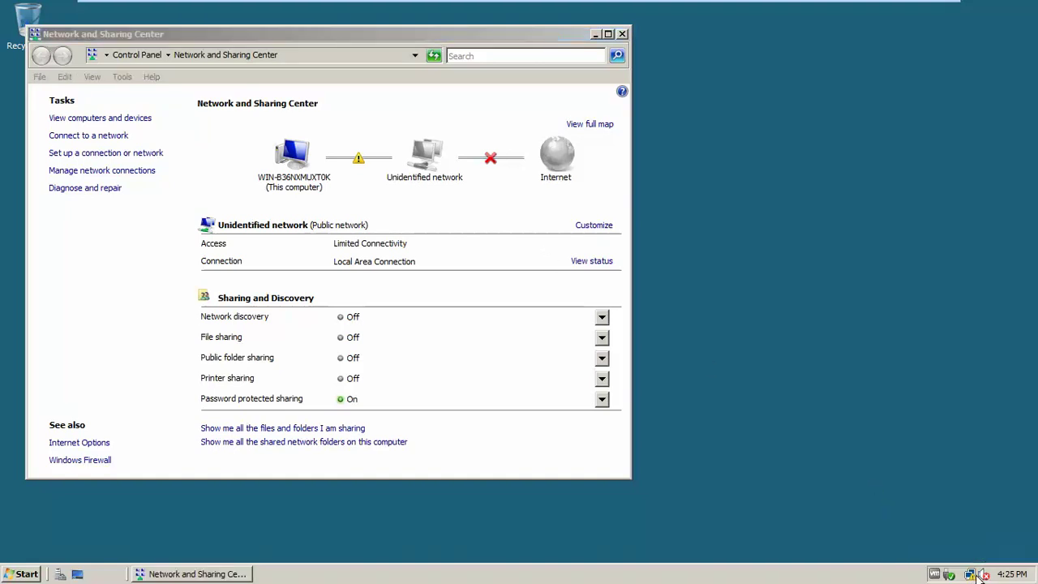
pyautogui.click(410, 255)
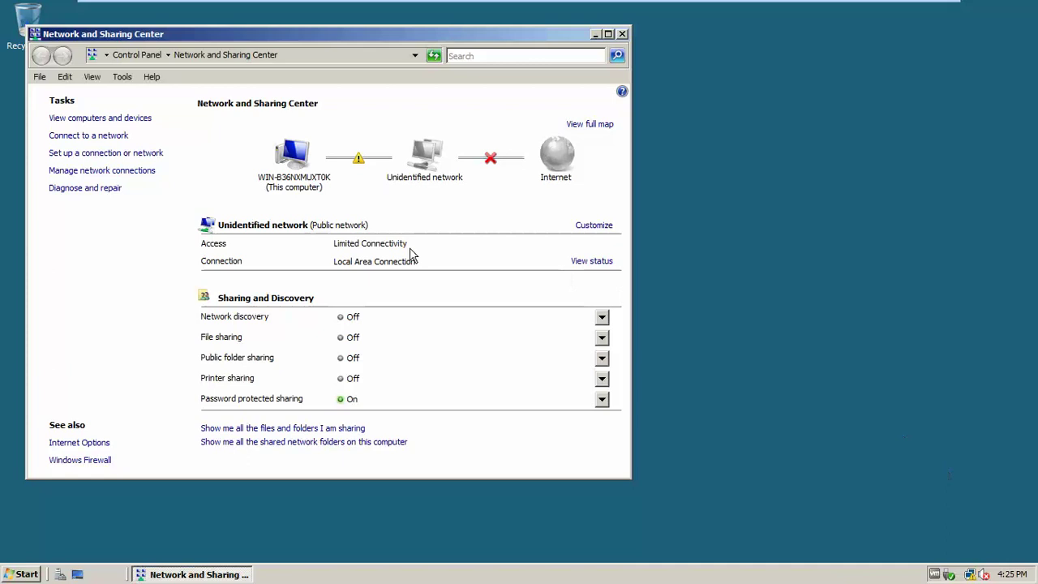
pyautogui.click(600, 261)
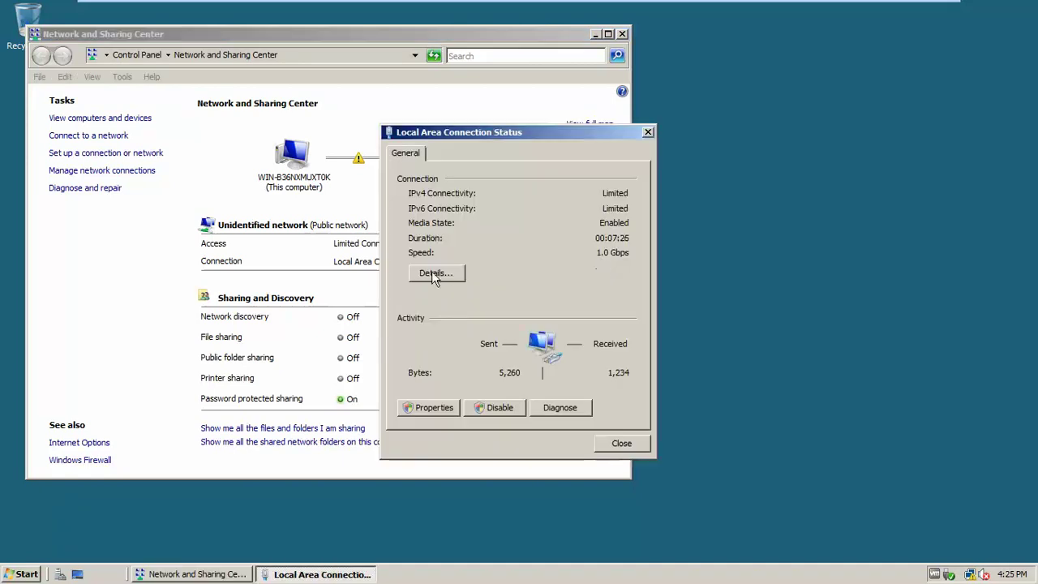
pyautogui.click(430, 273)
pyautogui.moveTo(549, 150); pyautogui.dragTo(549, 243)
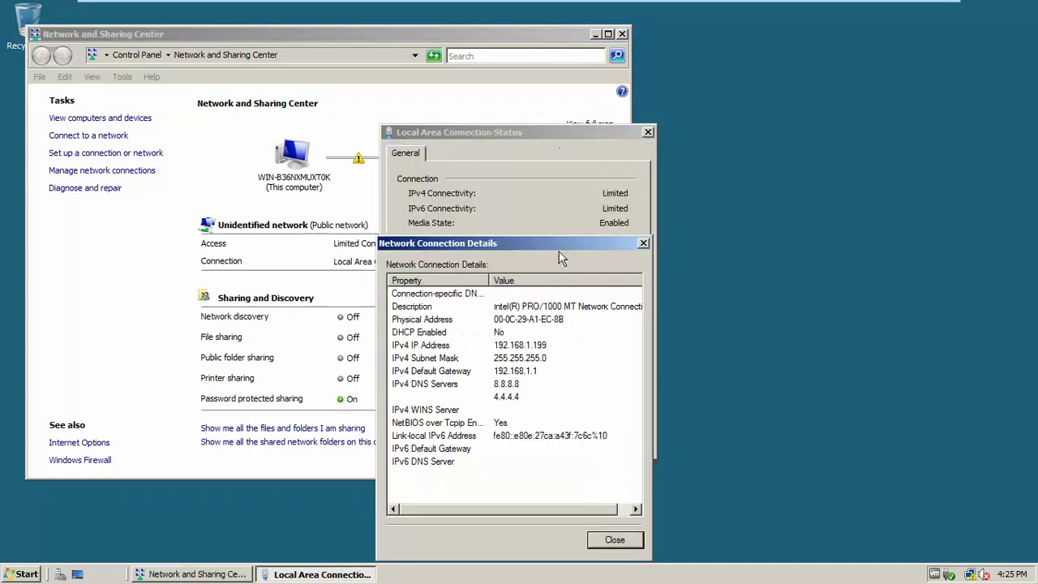
pyautogui.click(650, 240)
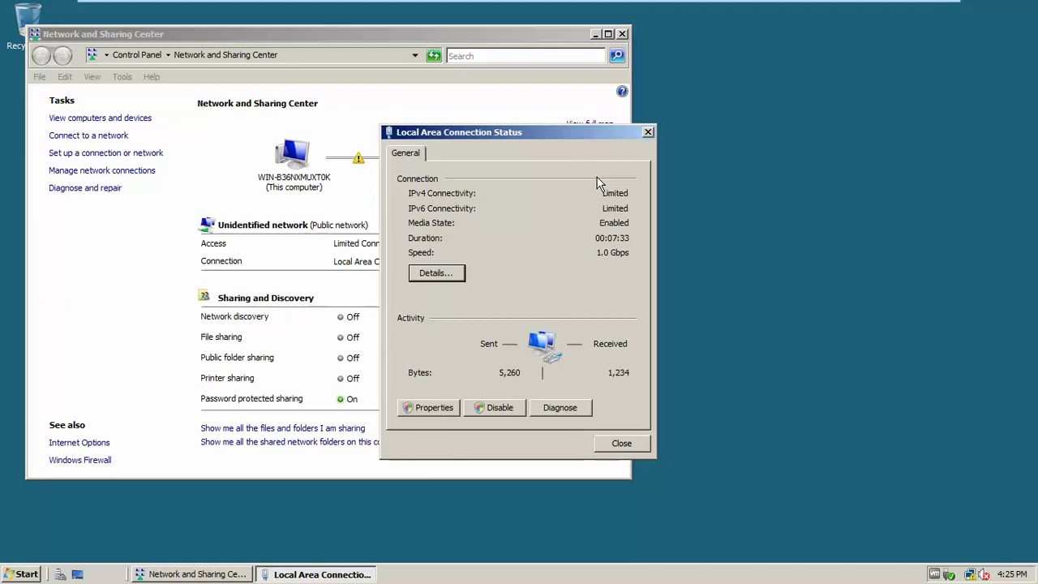
pyautogui.click(436, 273)
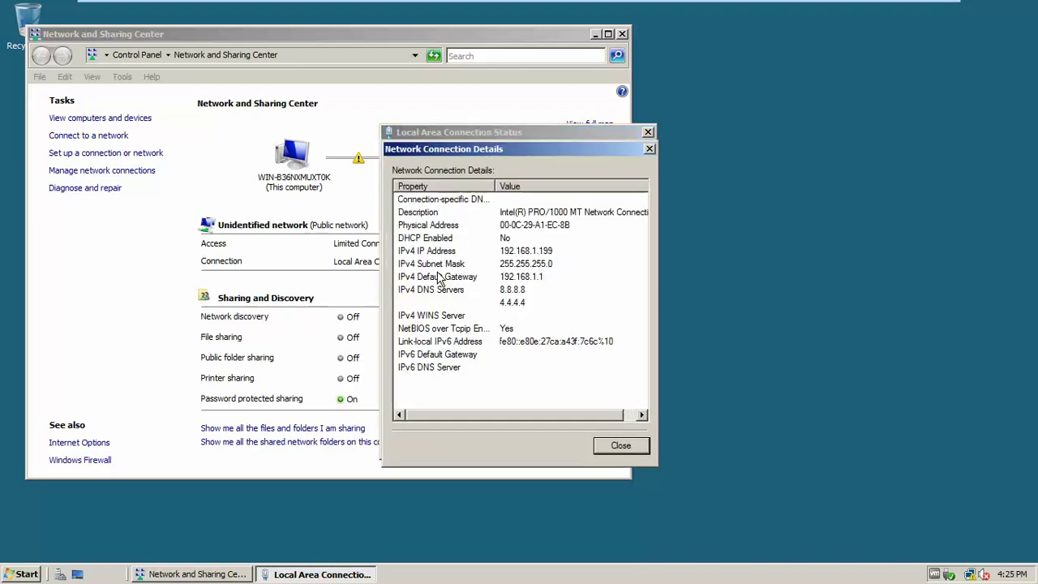
pyautogui.click(522, 276)
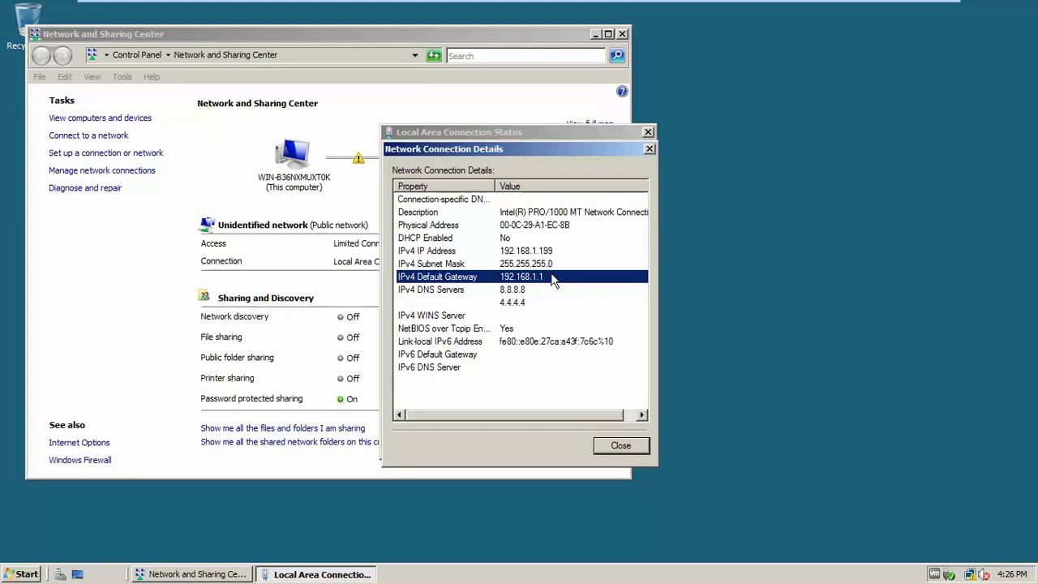
# Step: Close the details, status and Network and Sharing Center windows, then leave full screen
pyautogui.click(650, 148)
pyautogui.click(648, 133)
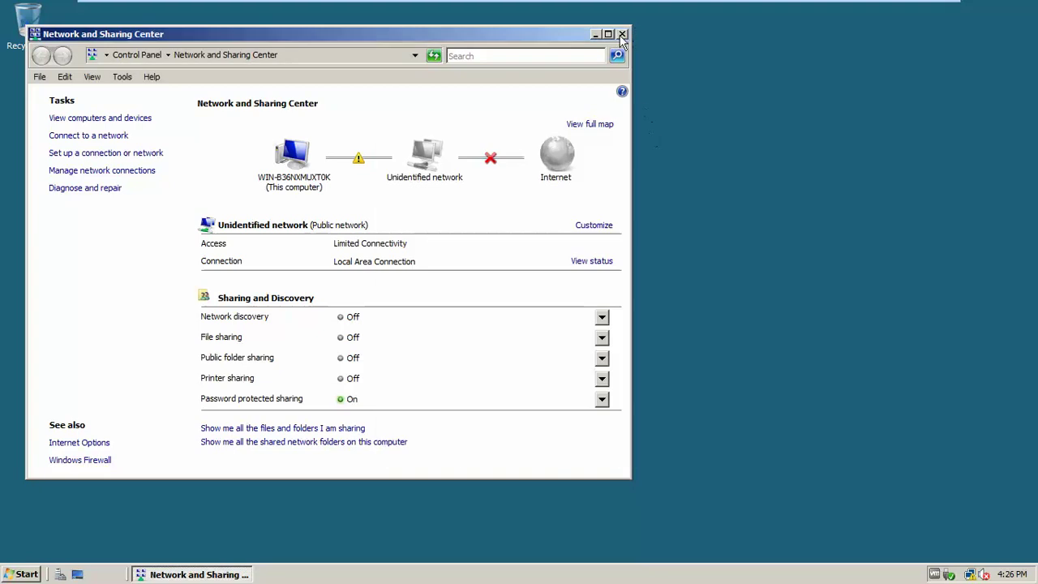
pyautogui.click(622, 34)
pyautogui.moveTo(582, 5)
pyautogui.click(493, 33)
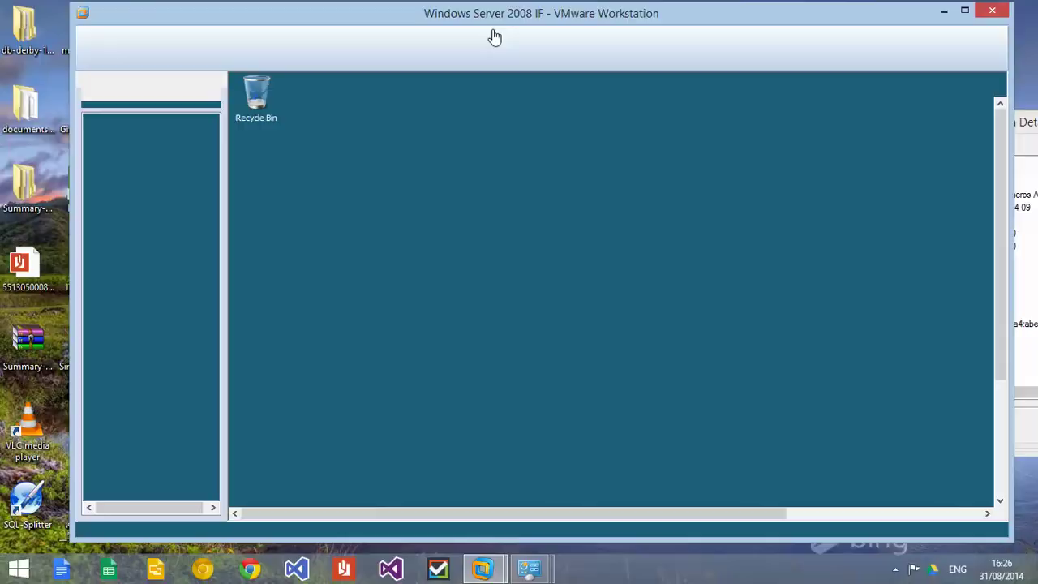
# Step: Switch the Windows Server 2008 VM's network adapter from NAT to Bridged in its settings
pyautogui.rightClick(174, 138)
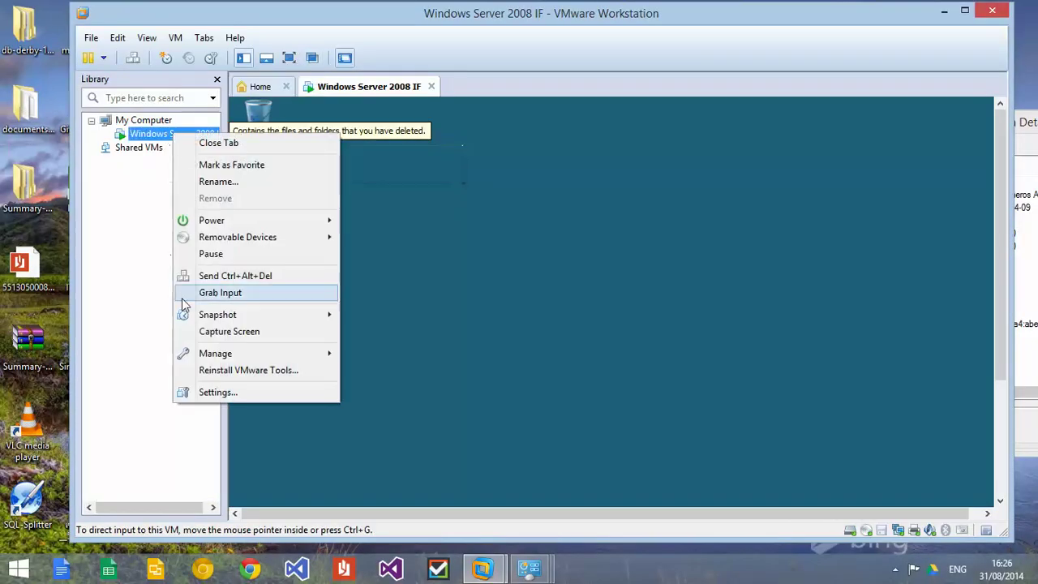
pyautogui.click(213, 392)
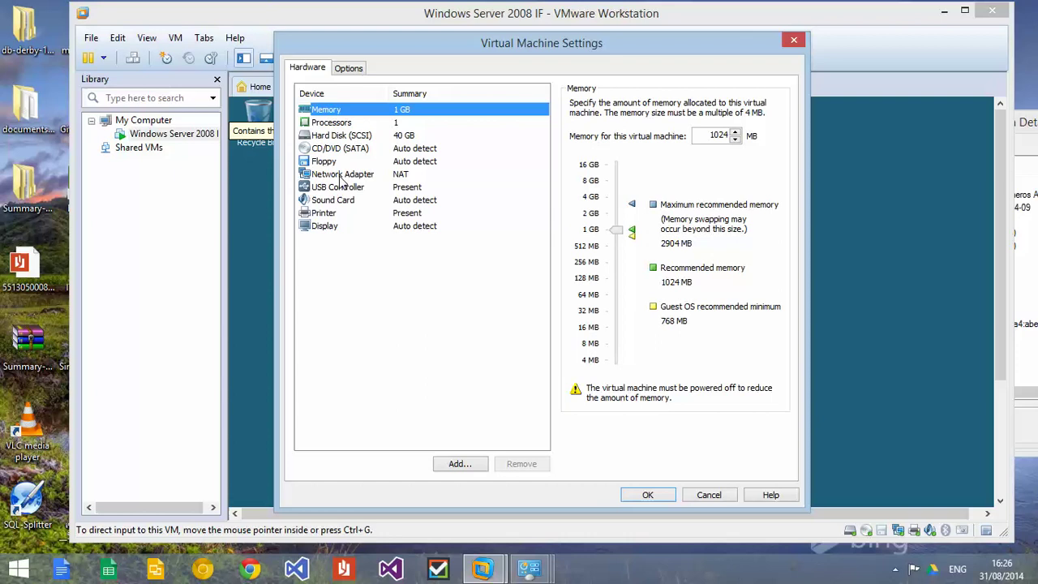
pyautogui.click(340, 176)
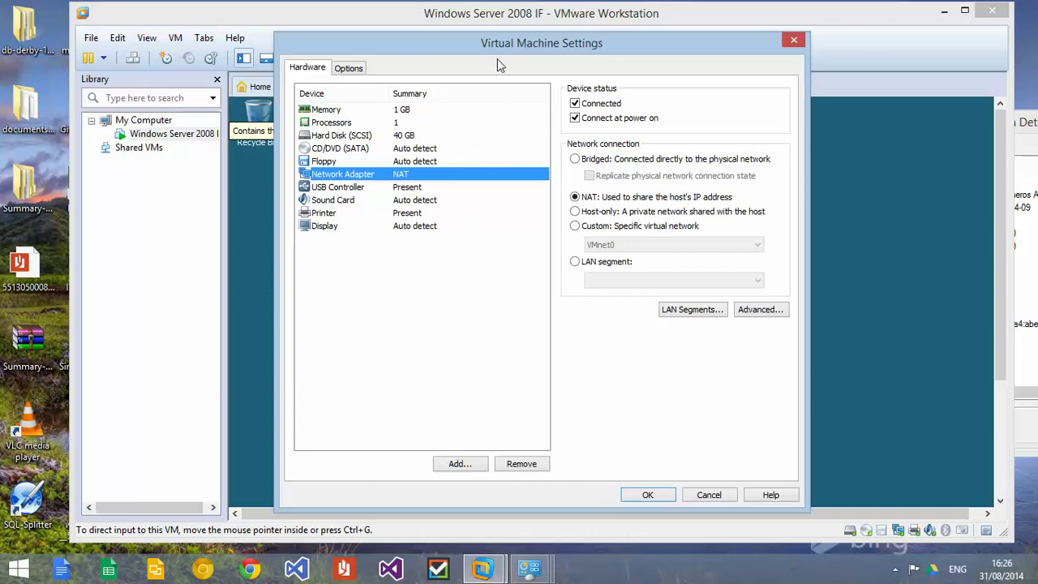
pyautogui.moveTo(508, 46); pyautogui.dragTo(575, 63)
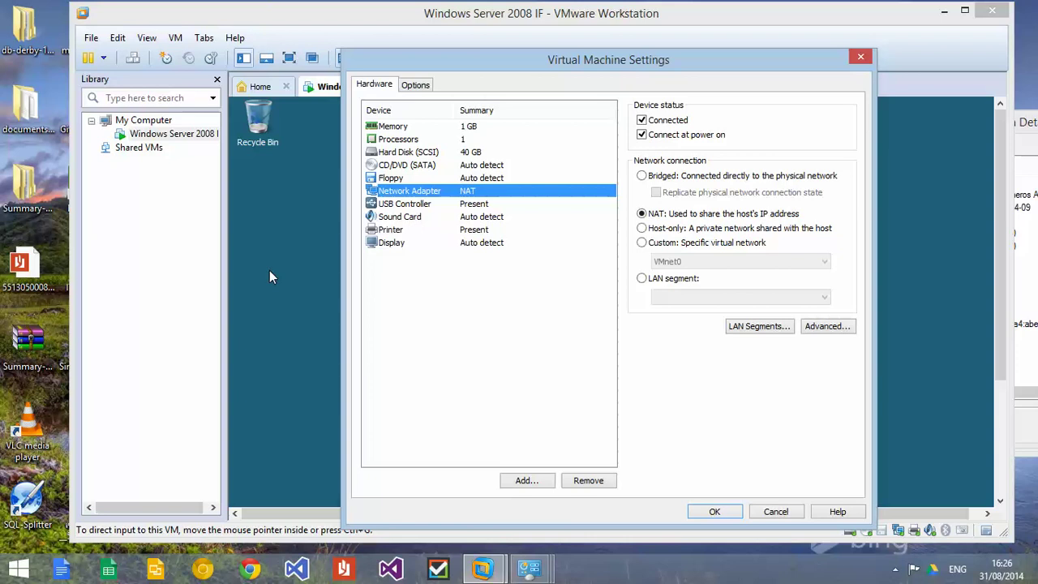
pyautogui.click(641, 176)
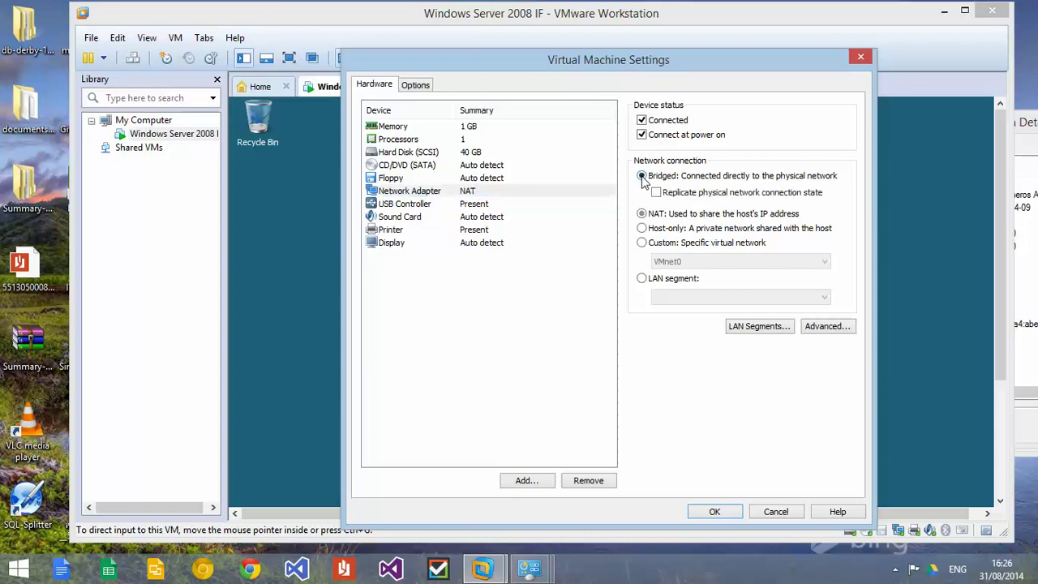
pyautogui.click(715, 512)
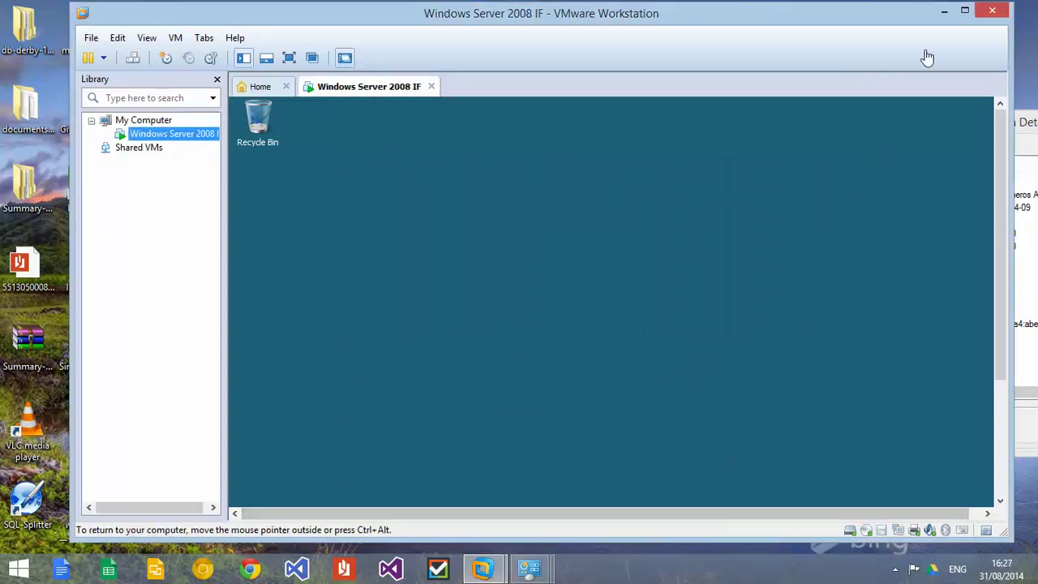
# Step: Set the guest's IPv4 to obtain an address automatically, keeping DNS 8.8.8.8 and 4.4.4.4
pyautogui.click(964, 12)
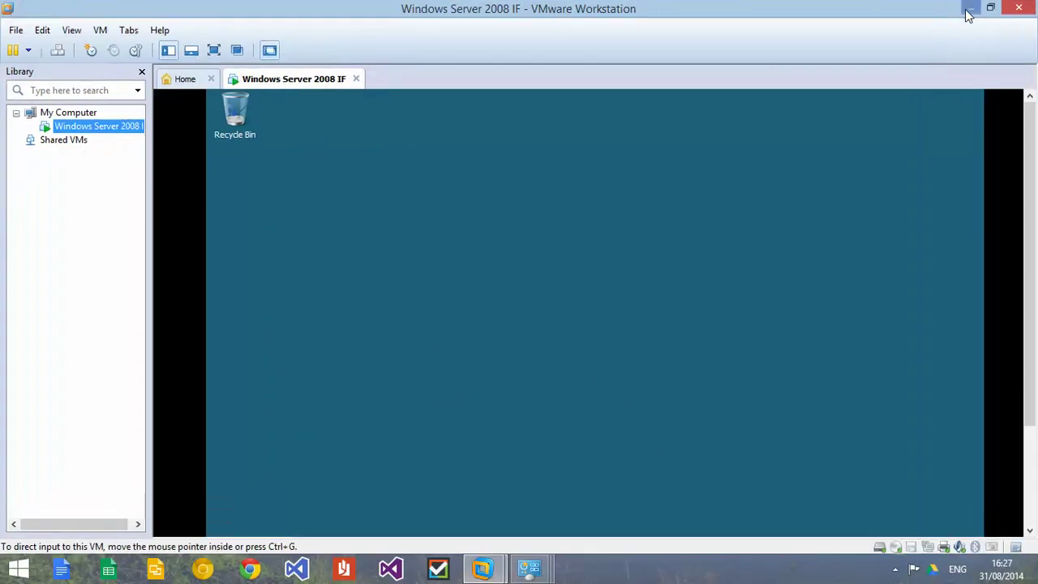
pyautogui.click(225, 52)
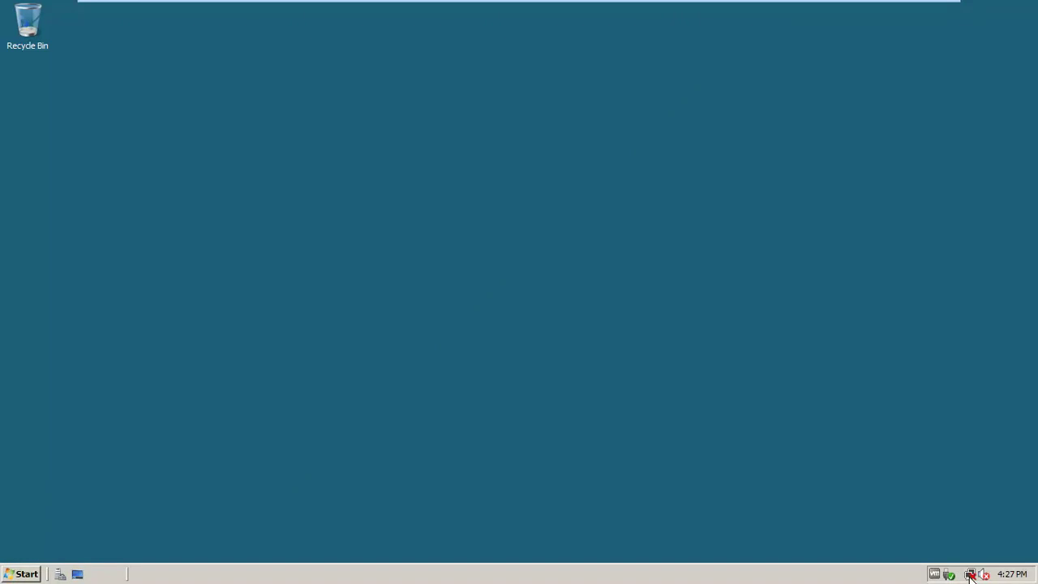
pyautogui.rightClick(969, 576)
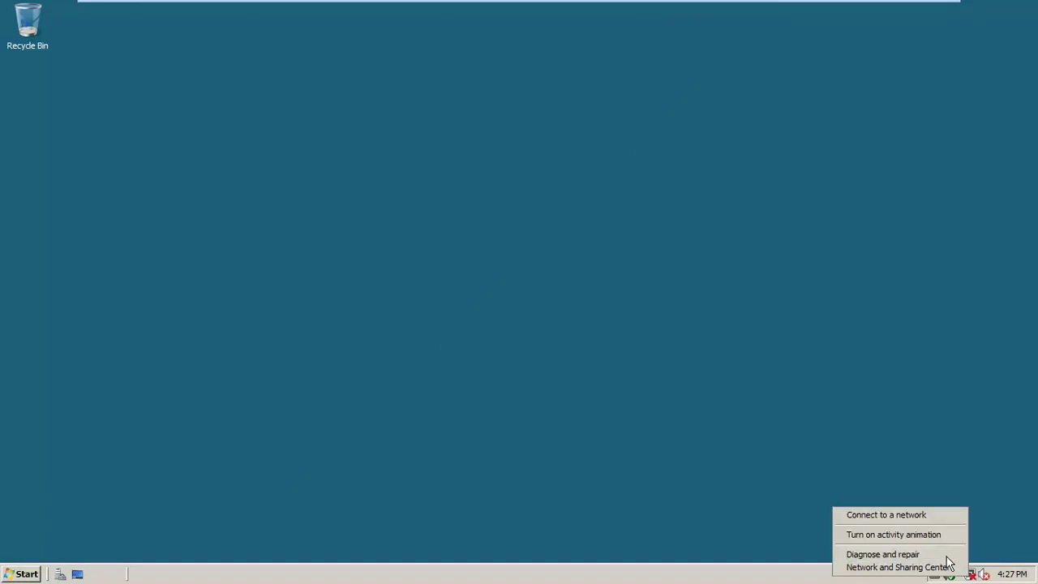
pyautogui.click(945, 567)
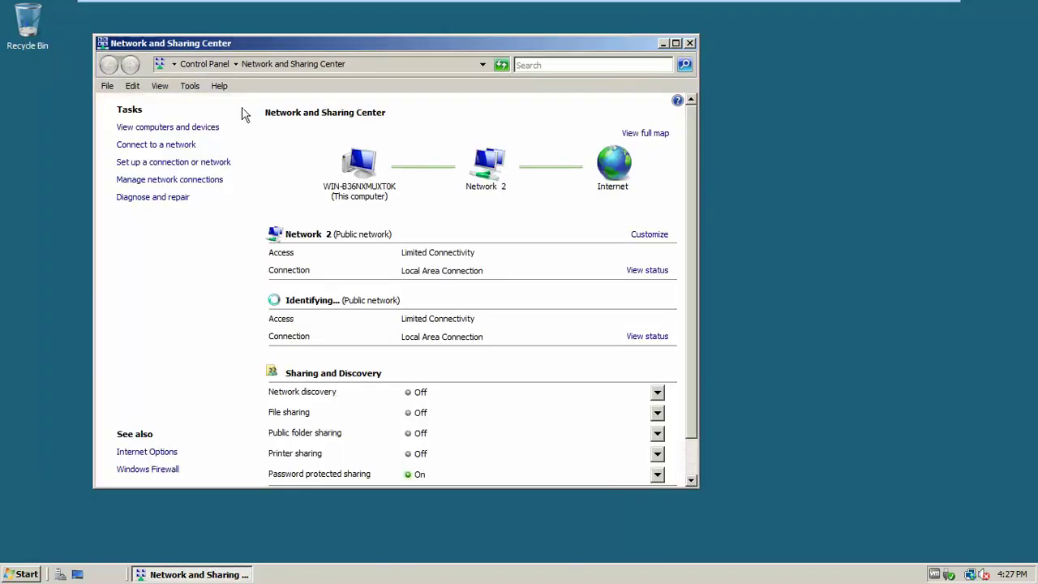
pyautogui.click(659, 272)
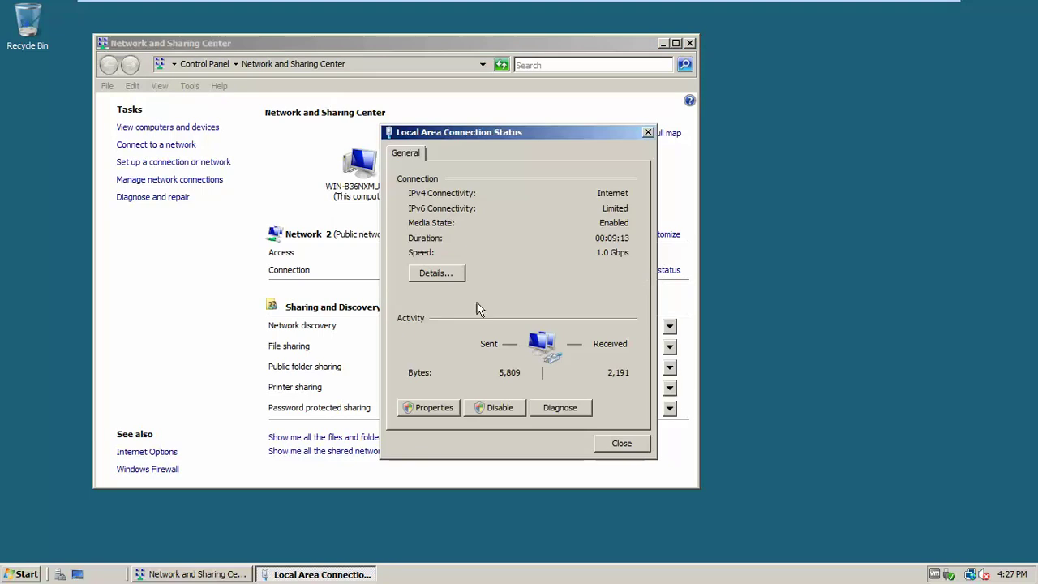
pyautogui.click(422, 406)
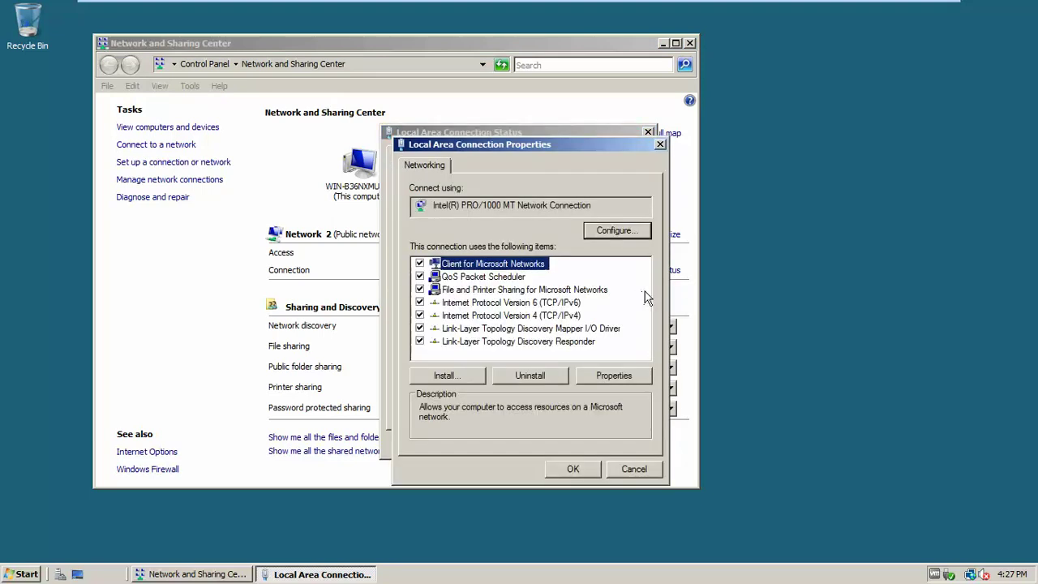
pyautogui.doubleClick(548, 318)
pyautogui.click(444, 287)
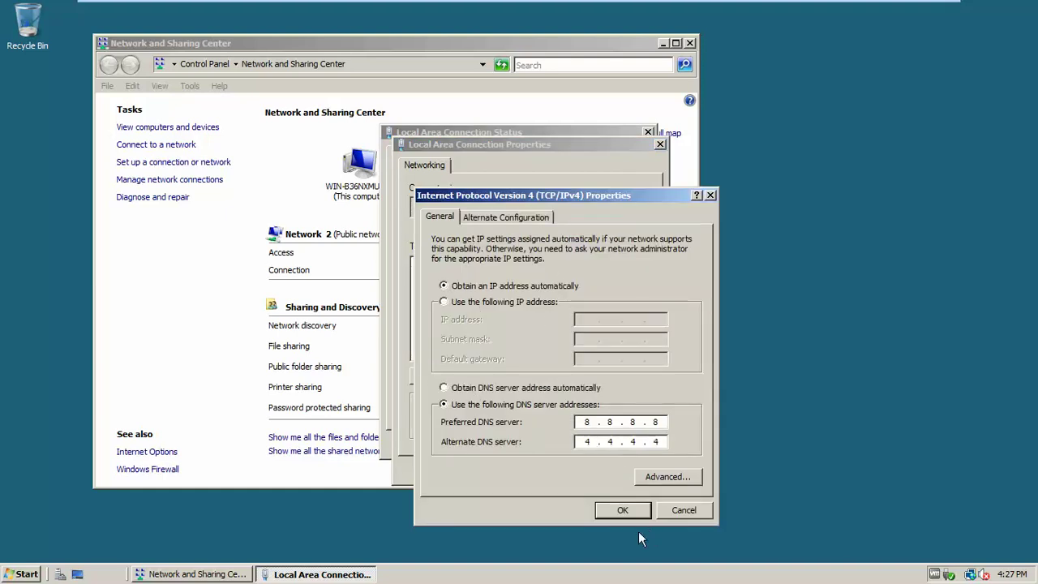
pyautogui.click(614, 511)
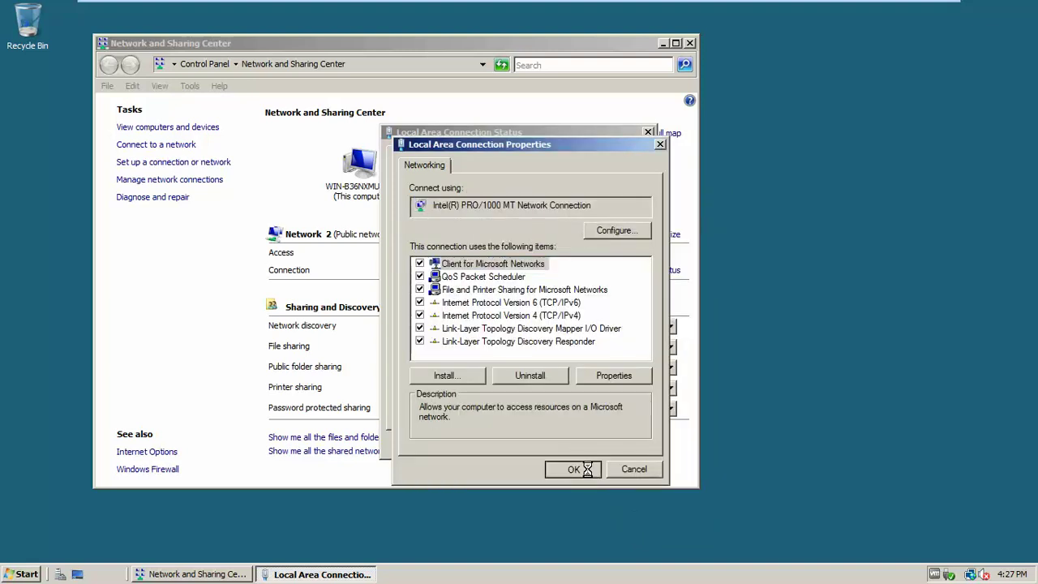
pyautogui.click(587, 469)
# Step: Check the new DHCP details and default gateway, then close all guest network windows
pyautogui.click(445, 279)
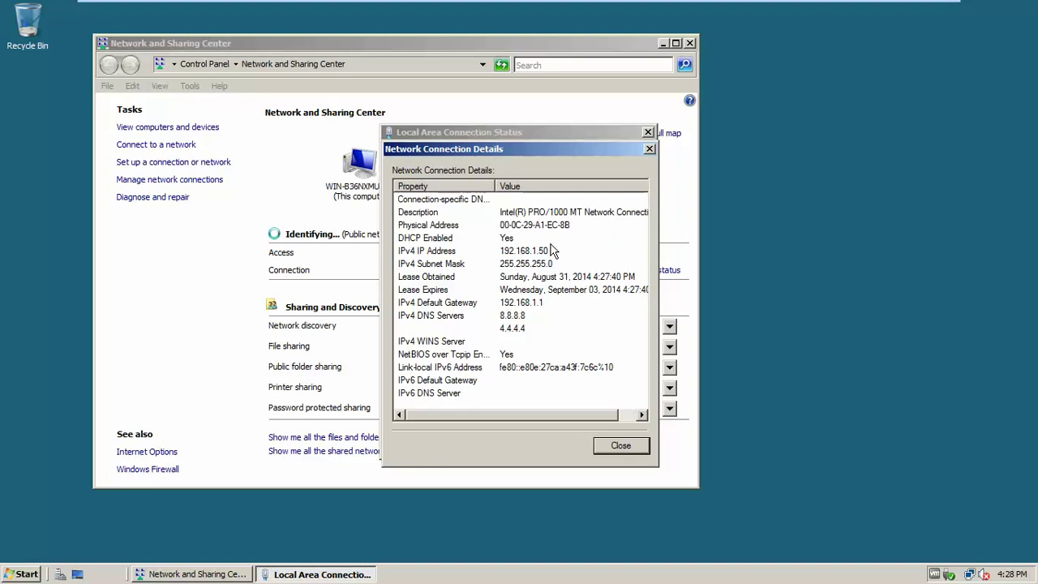
pyautogui.click(558, 304)
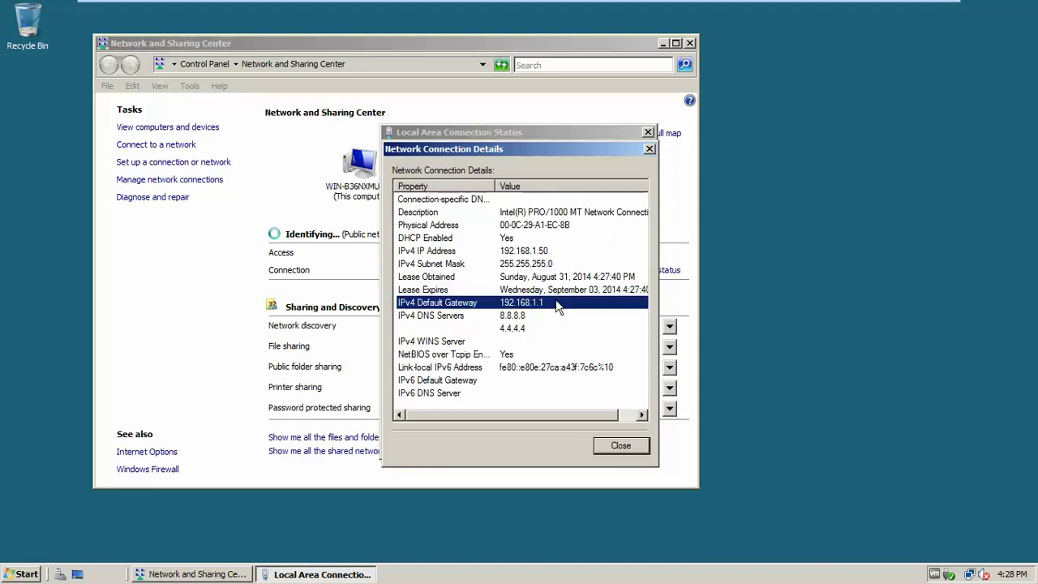
pyautogui.click(650, 149)
pyautogui.click(648, 132)
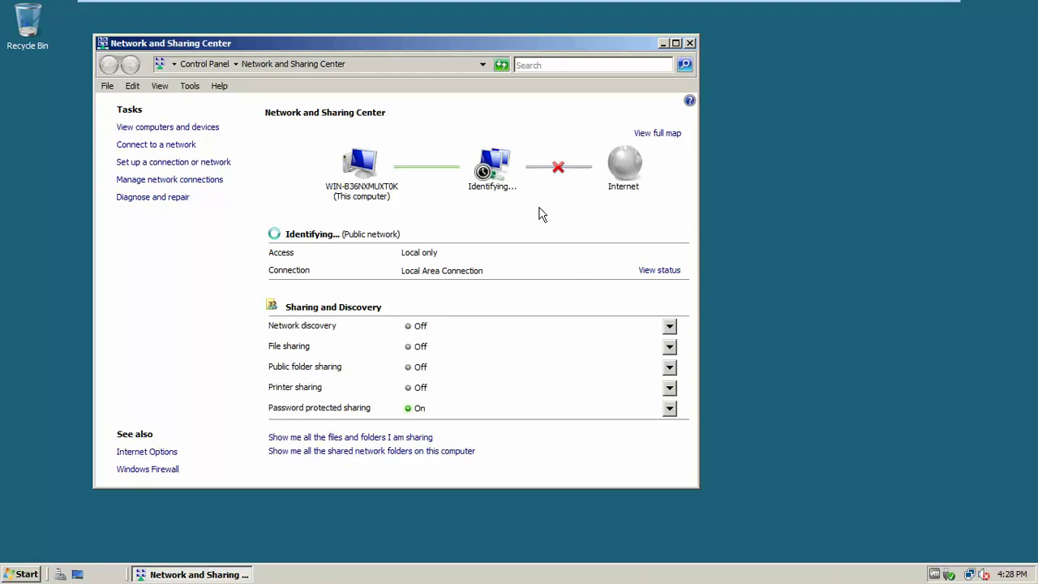
pyautogui.click(661, 274)
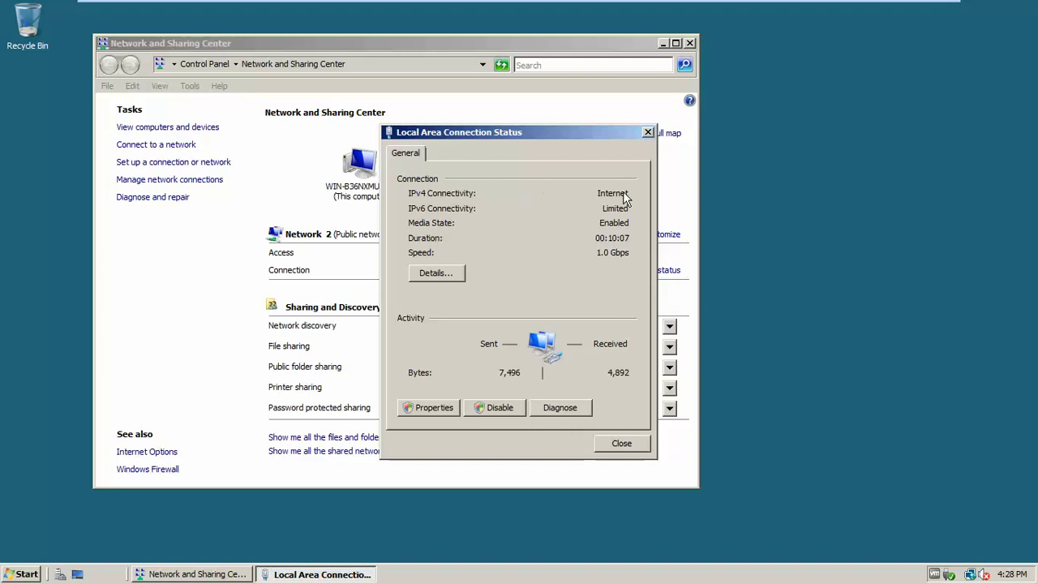
pyautogui.click(648, 132)
pyautogui.click(689, 43)
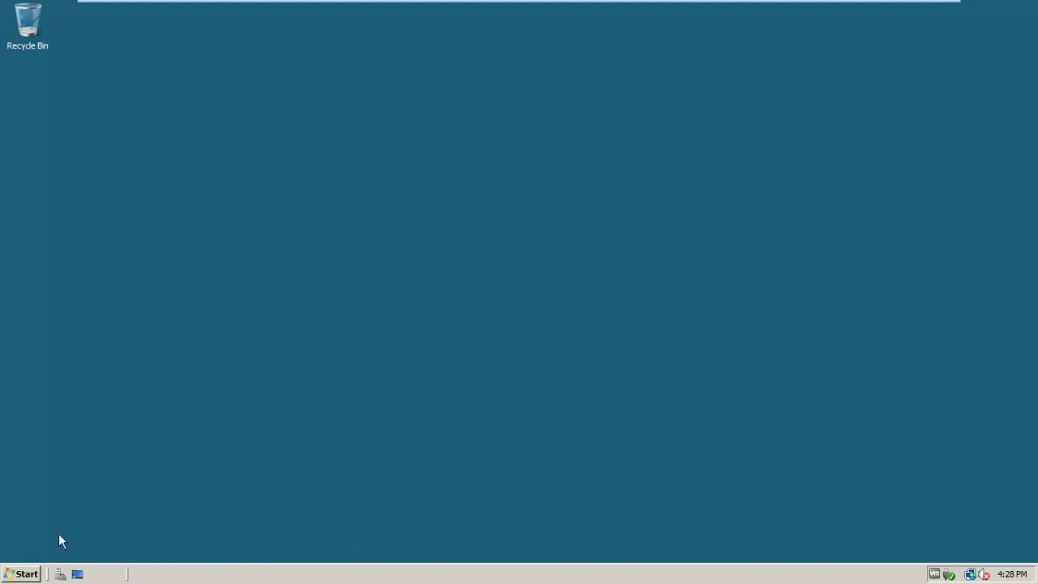
# Step: Launch Internet Explorer from the Start menu and browse to google.com
pyautogui.click(21, 573)
pyautogui.click(463, 406)
pyautogui.click(24, 573)
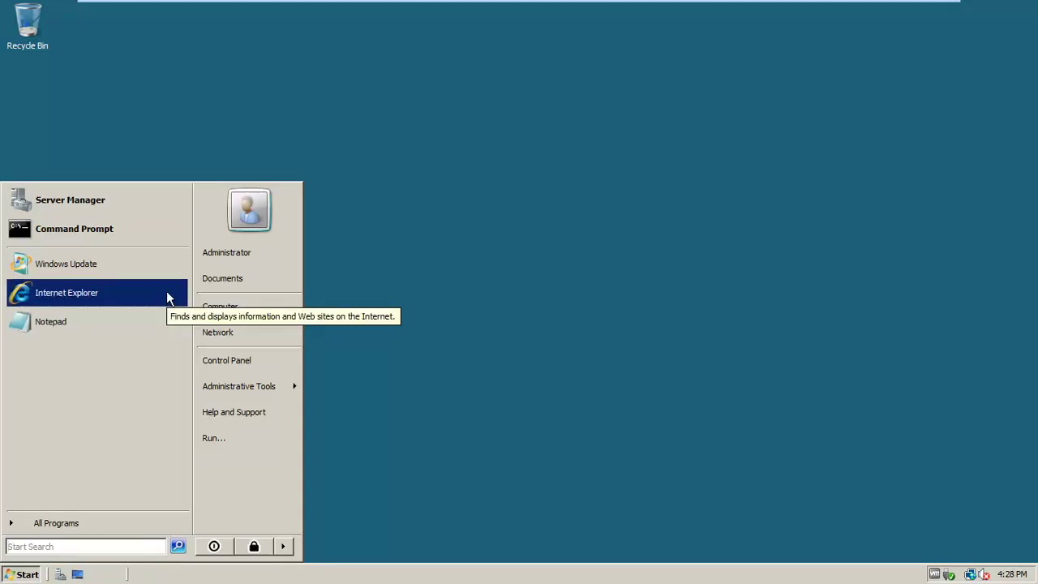
pyautogui.click(166, 293)
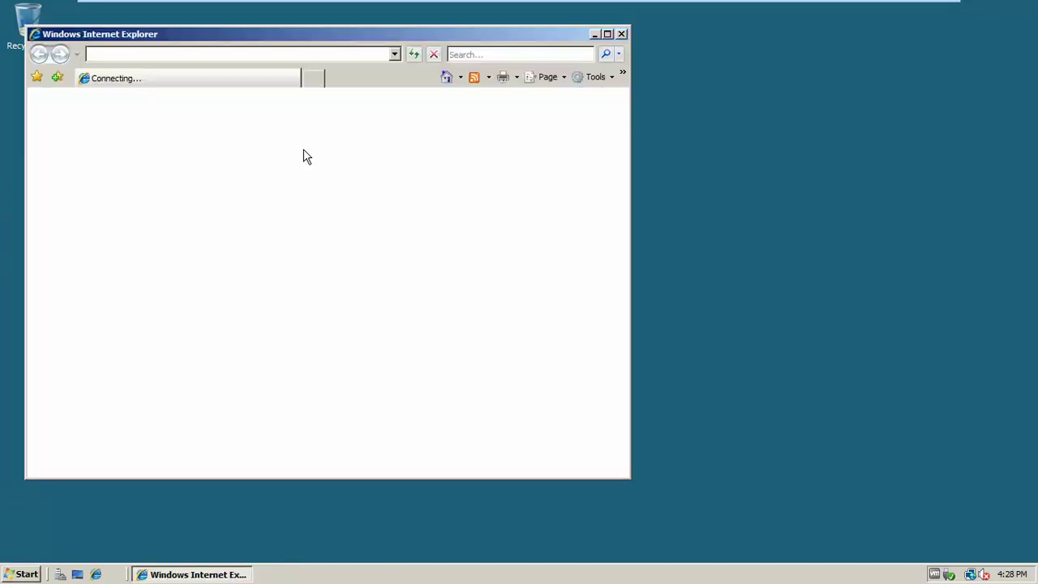
pyautogui.click(280, 55)
pyautogui.write('google.com')
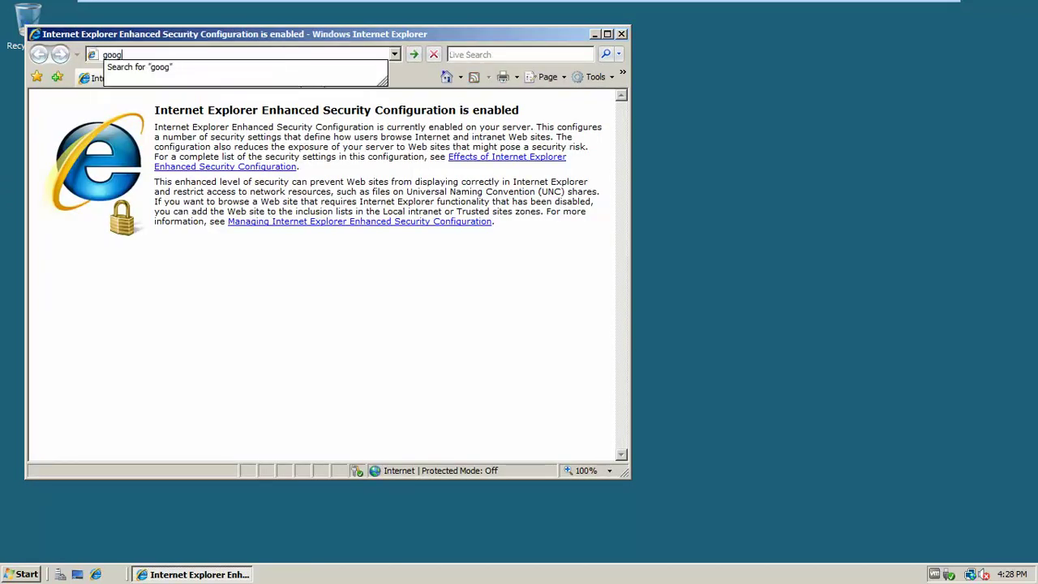
pyautogui.press('Return')
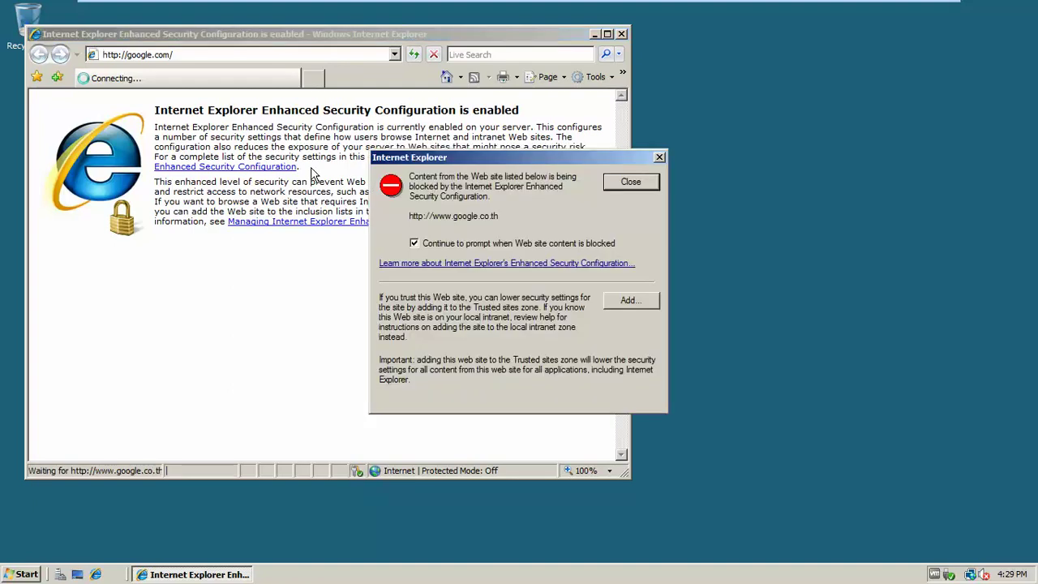
# Step: Add google.co.th and ssl.gstatic.com to Trusted sites so Google loads
pyautogui.click(630, 299)
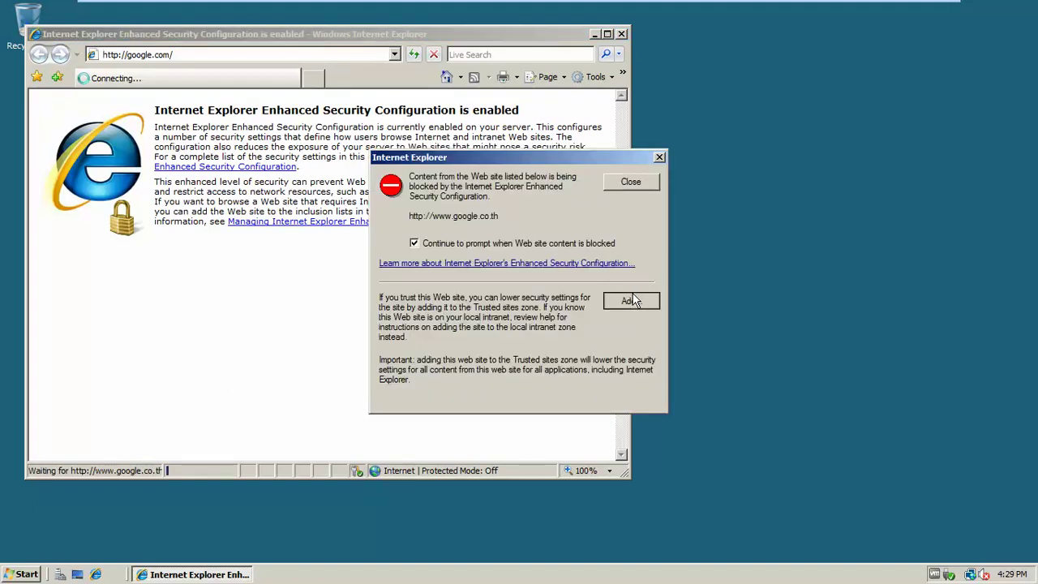
pyautogui.click(623, 261)
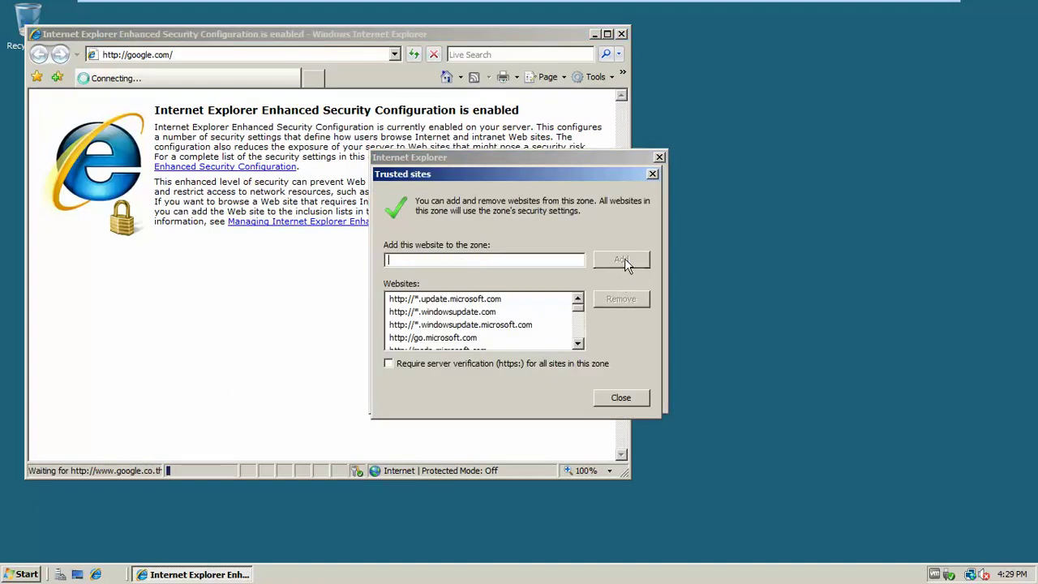
pyautogui.click(652, 174)
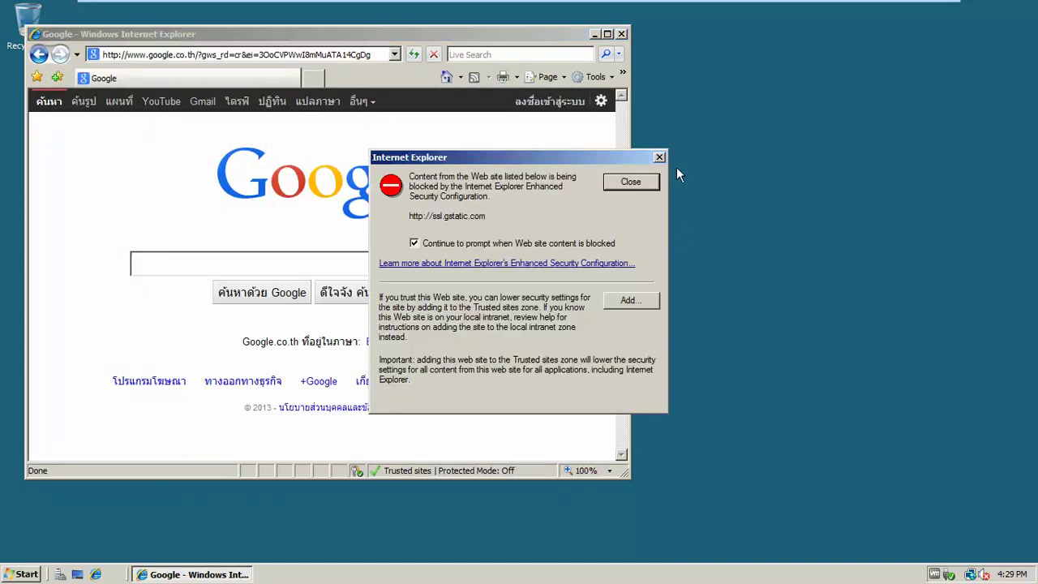
pyautogui.click(641, 302)
pyautogui.click(623, 260)
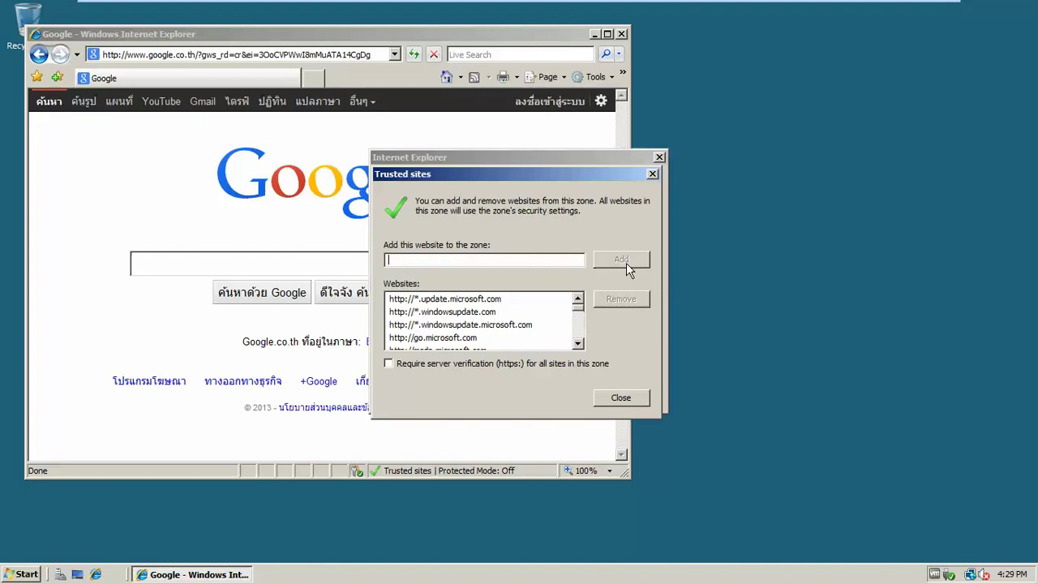
pyautogui.click(654, 176)
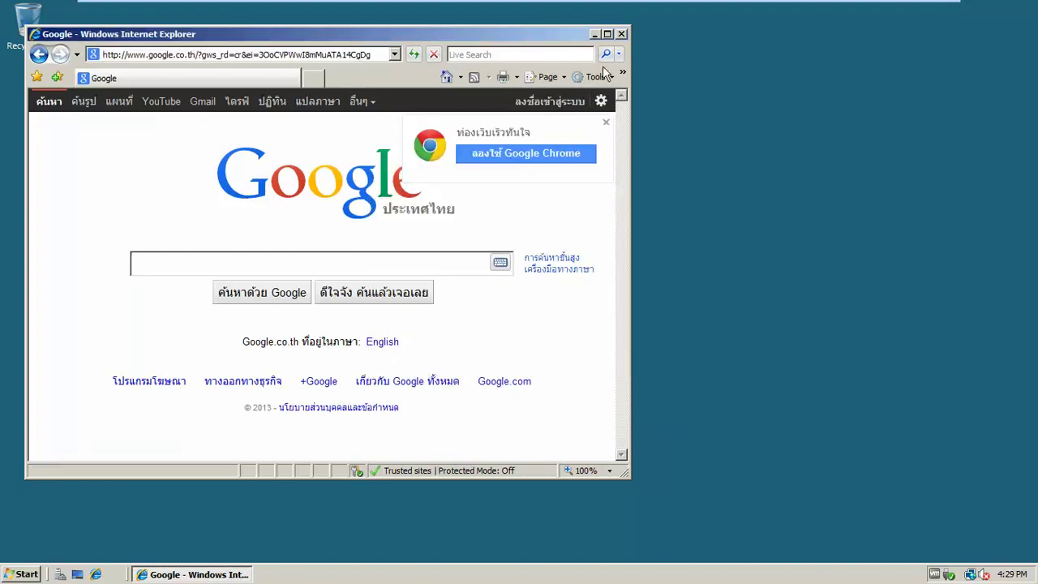
# Step: Dismiss the Chrome promotion on the Google page and close Internet Explorer
pyautogui.click(606, 121)
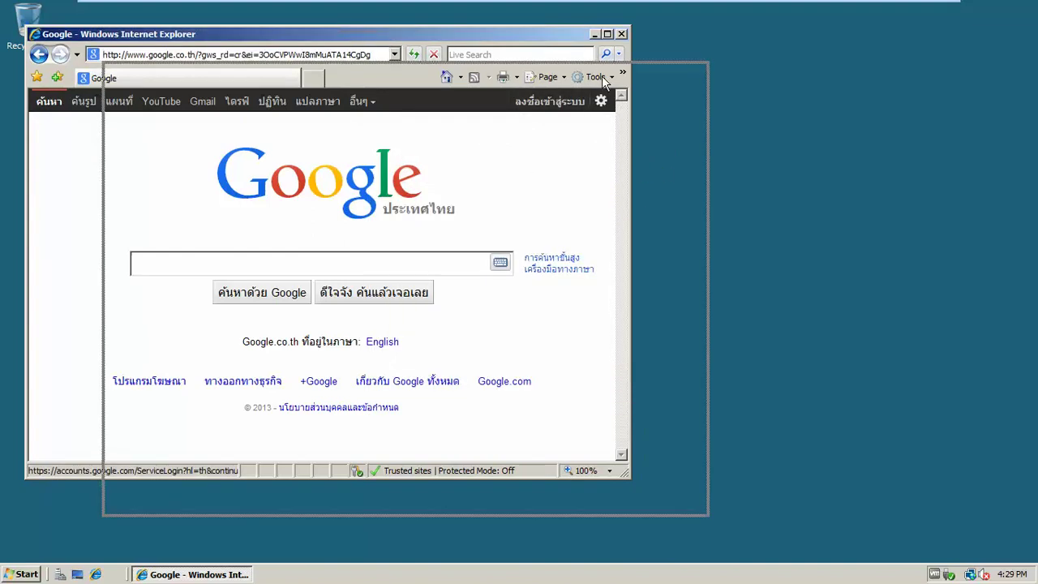
pyautogui.moveTo(602, 78); pyautogui.dragTo(603, 81)
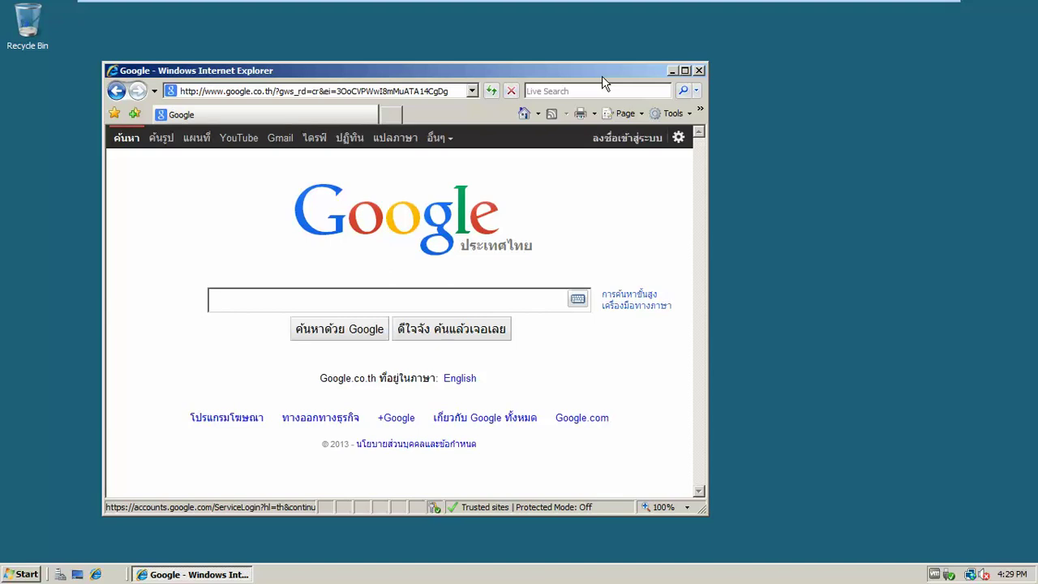
pyautogui.click(699, 70)
pyautogui.moveTo(549, 12)
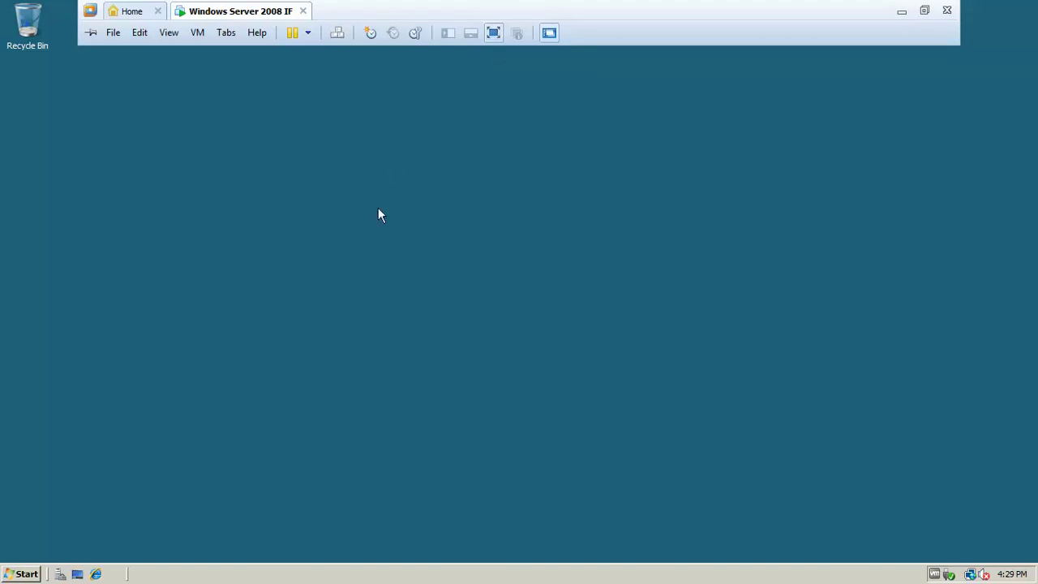
pyautogui.moveTo(454, 4)
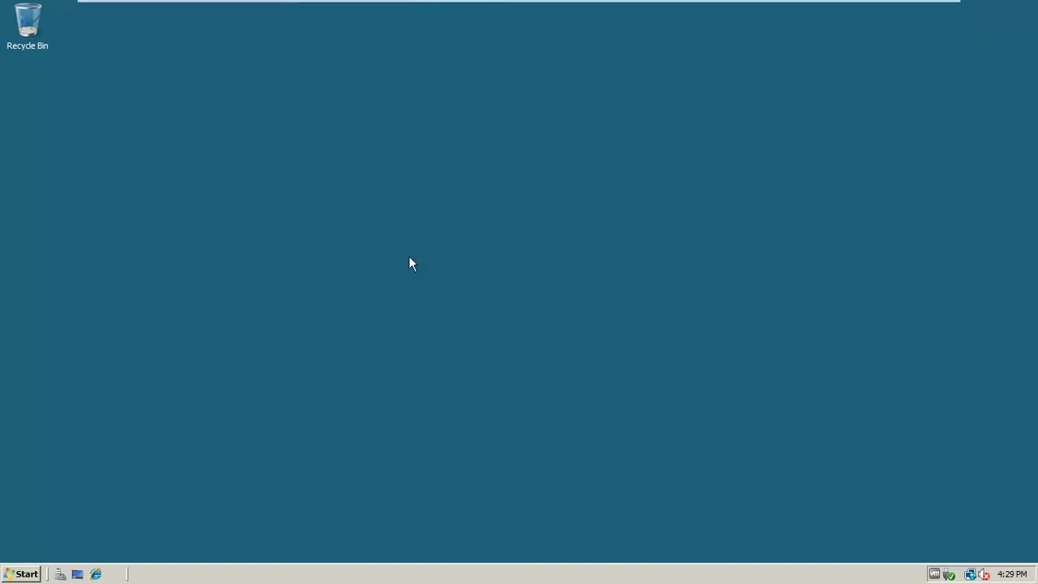